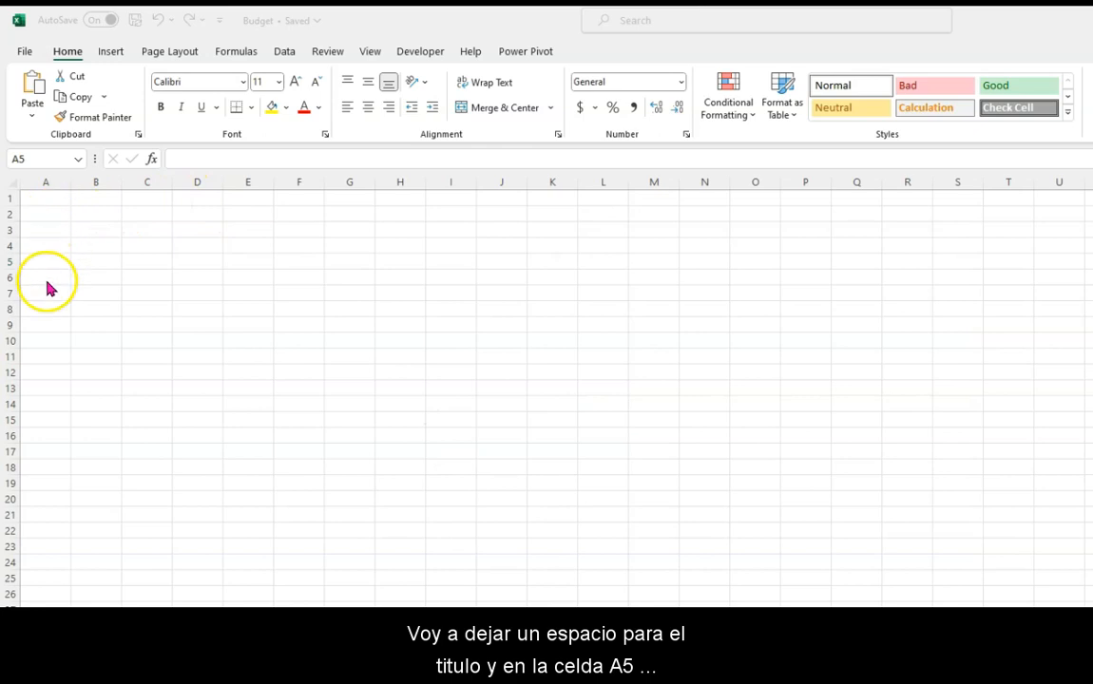
- Enter the labels Income, Gross Salary and Extra Income in cells A5 to A7
{"action": "left_click", "coordinate": [46, 262]}
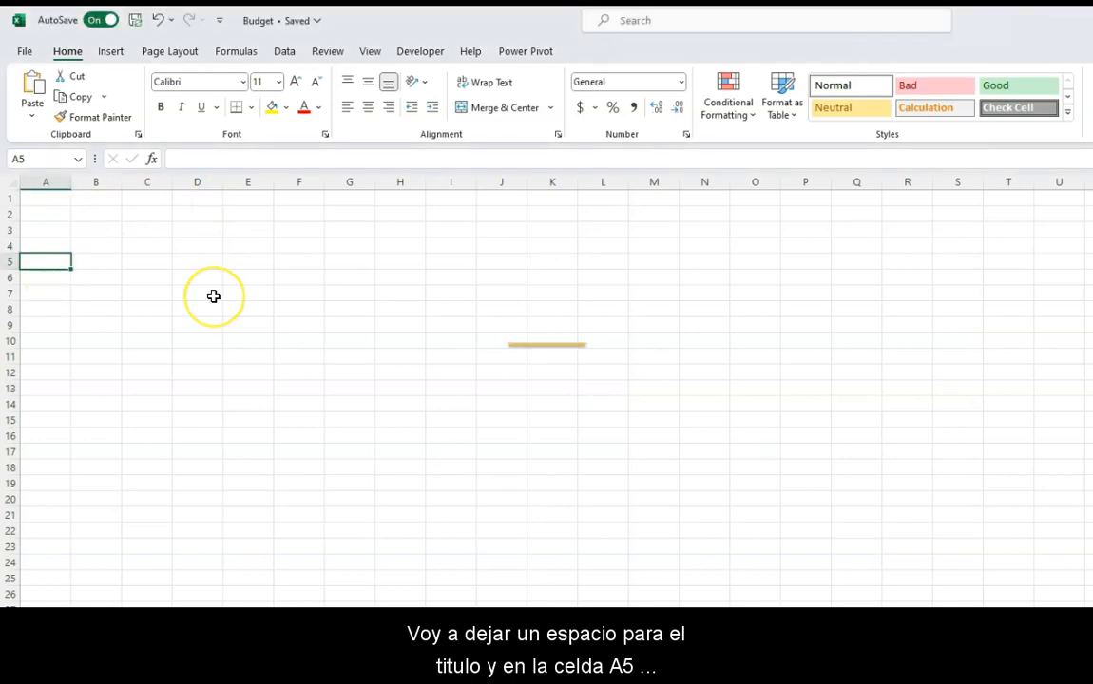
{"action": "type", "text": "Income"}
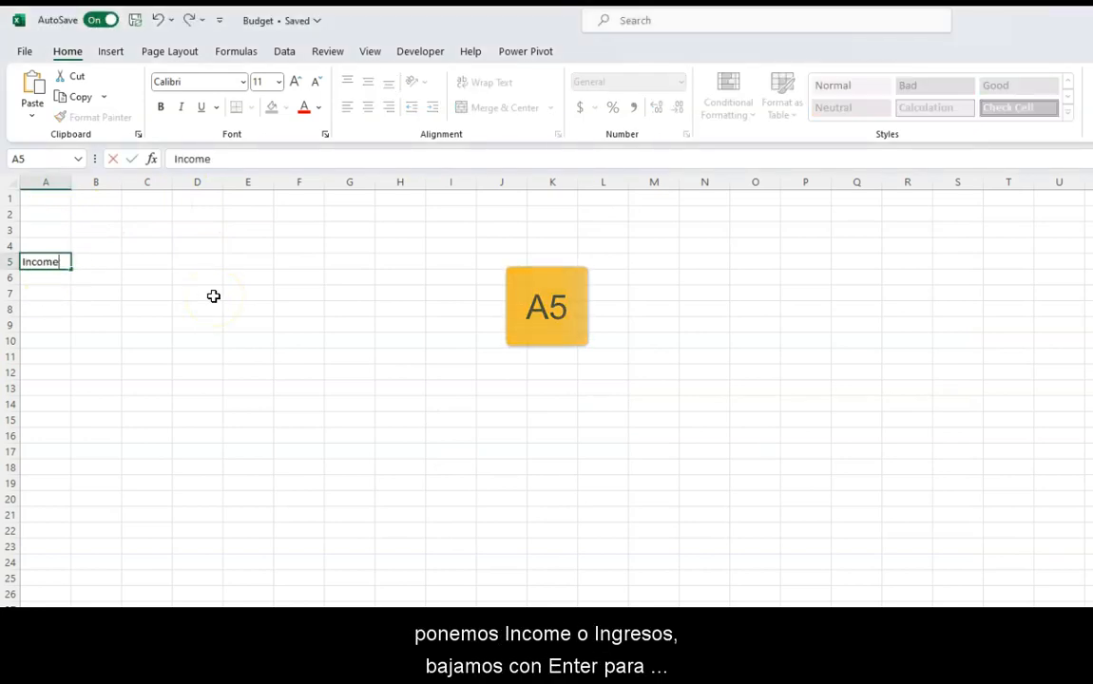
{"action": "key", "text": "Return"}
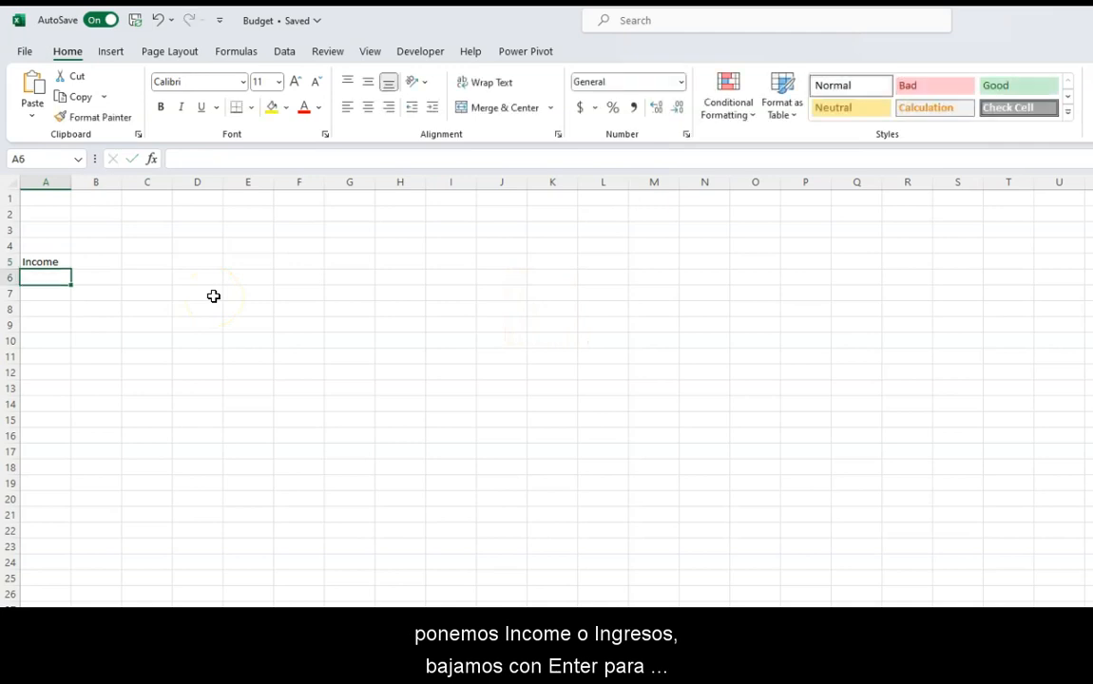
{"action": "type", "text": "Gross Salary"}
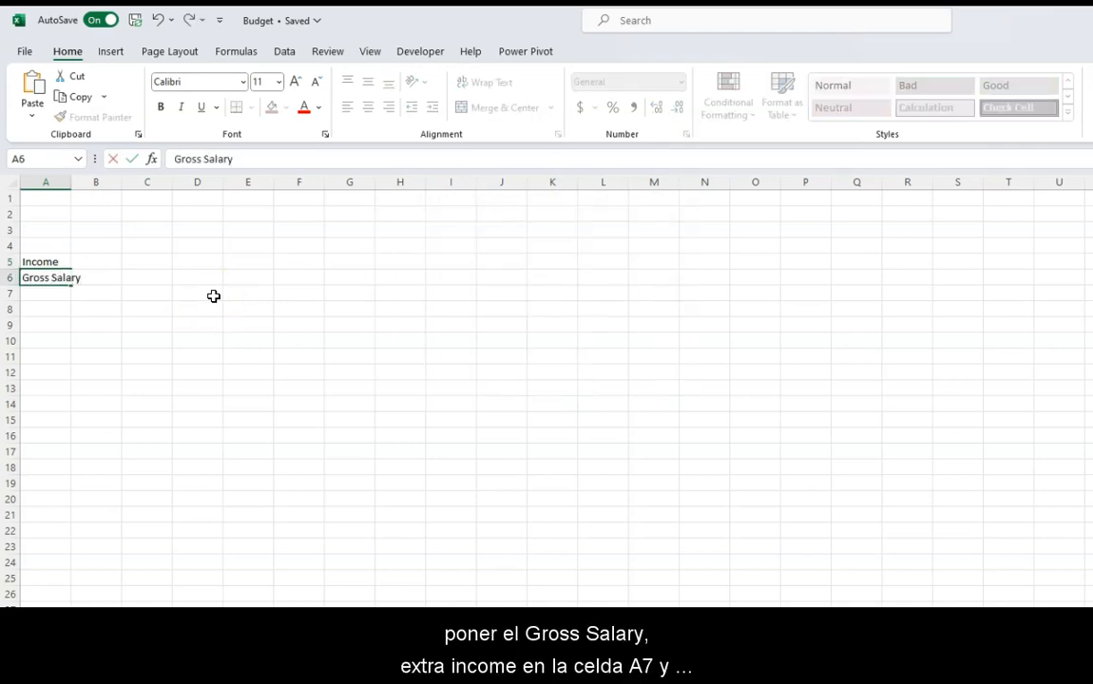
{"action": "key", "text": "Return"}
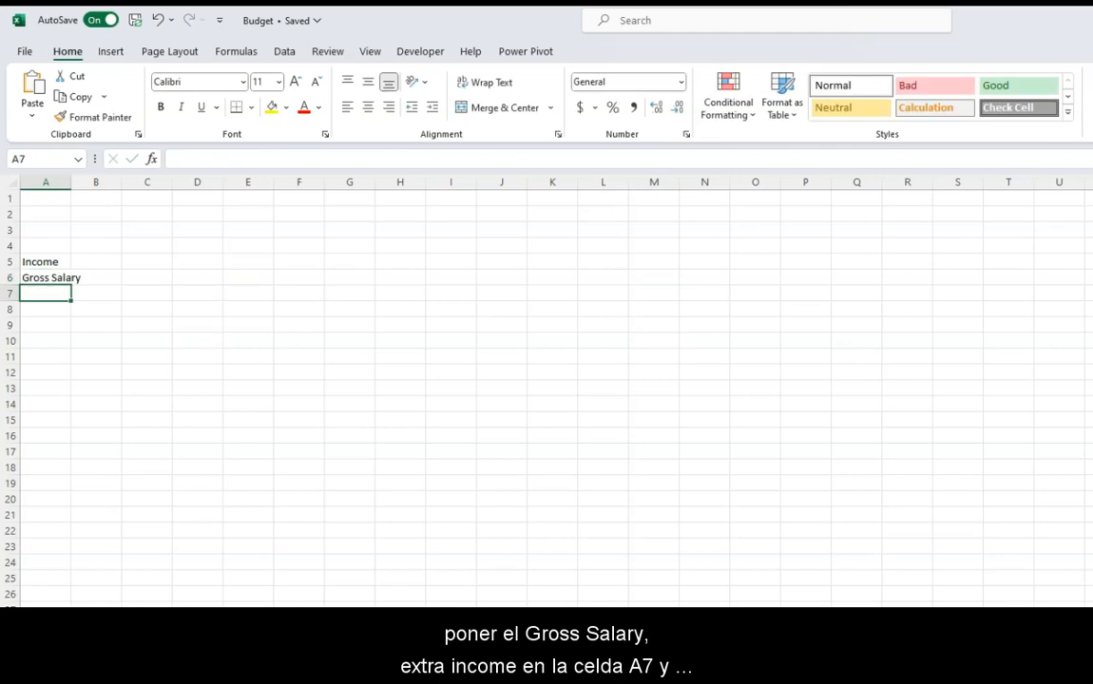
{"action": "type", "text": "Extra Income"}
{"action": "key", "text": "Return"}
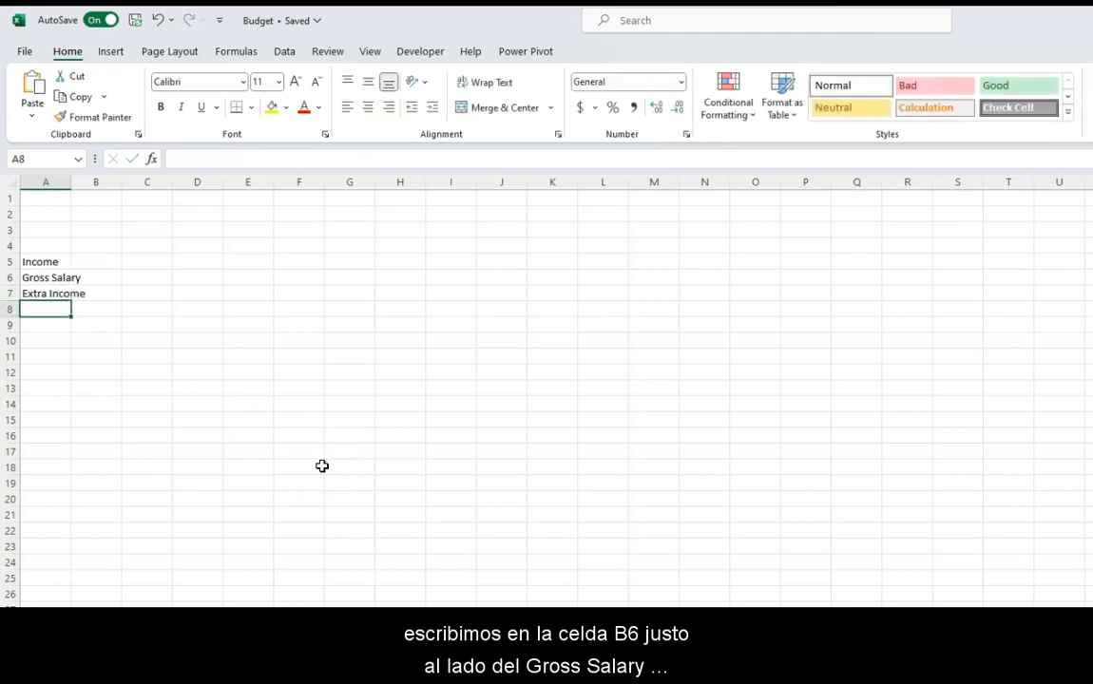
- Enter 4500 as the Gross Salary amount in cell B6
{"action": "left_click", "coordinate": [113, 288]}
{"action": "left_click", "coordinate": [107, 277]}
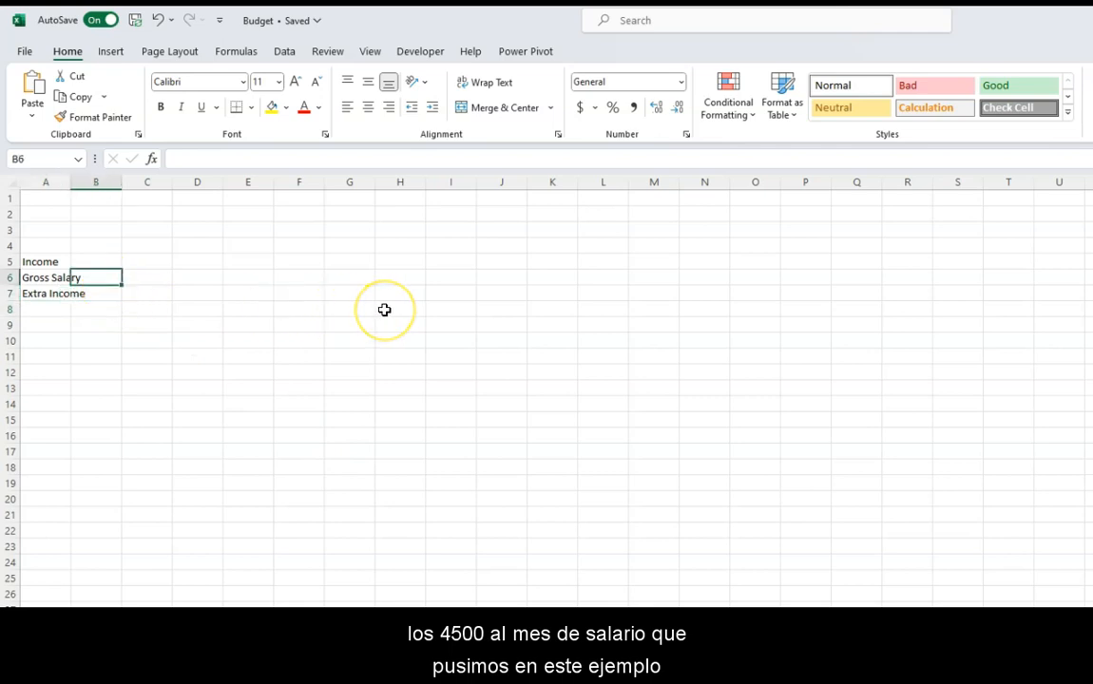
{"action": "type", "text": "4500"}
{"action": "key", "text": "Return"}
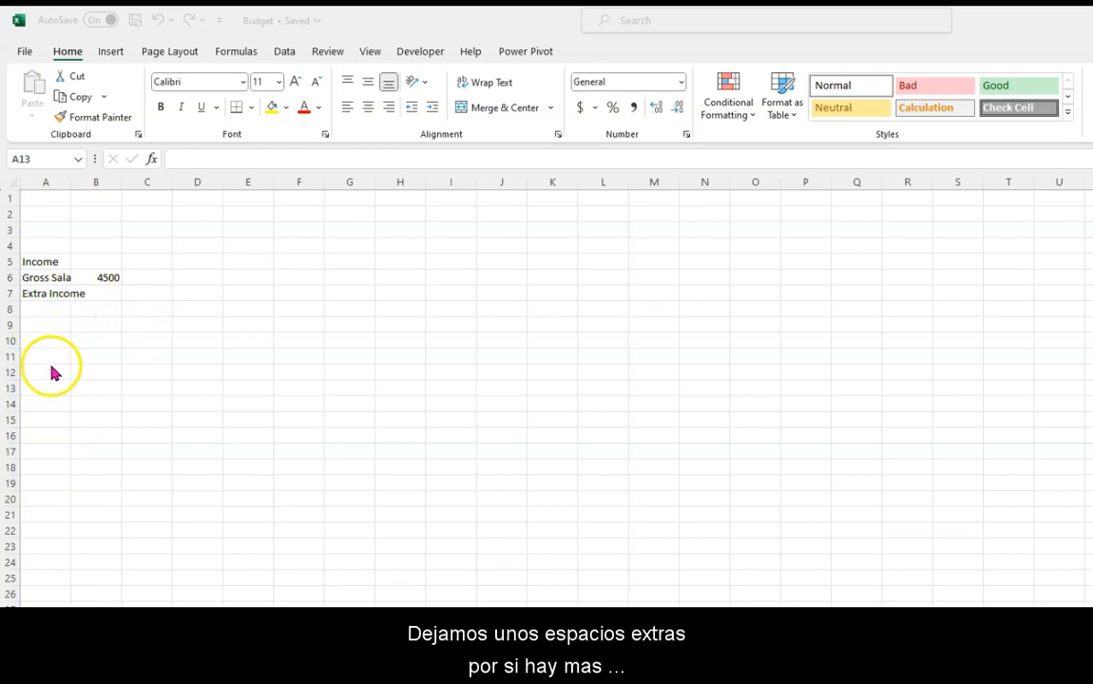
- Start the expenses section in A13 with the heading Expenses, followed below by Rent / Mortgage, Electricity and Phone
{"action": "left_click", "coordinate": [53, 389]}
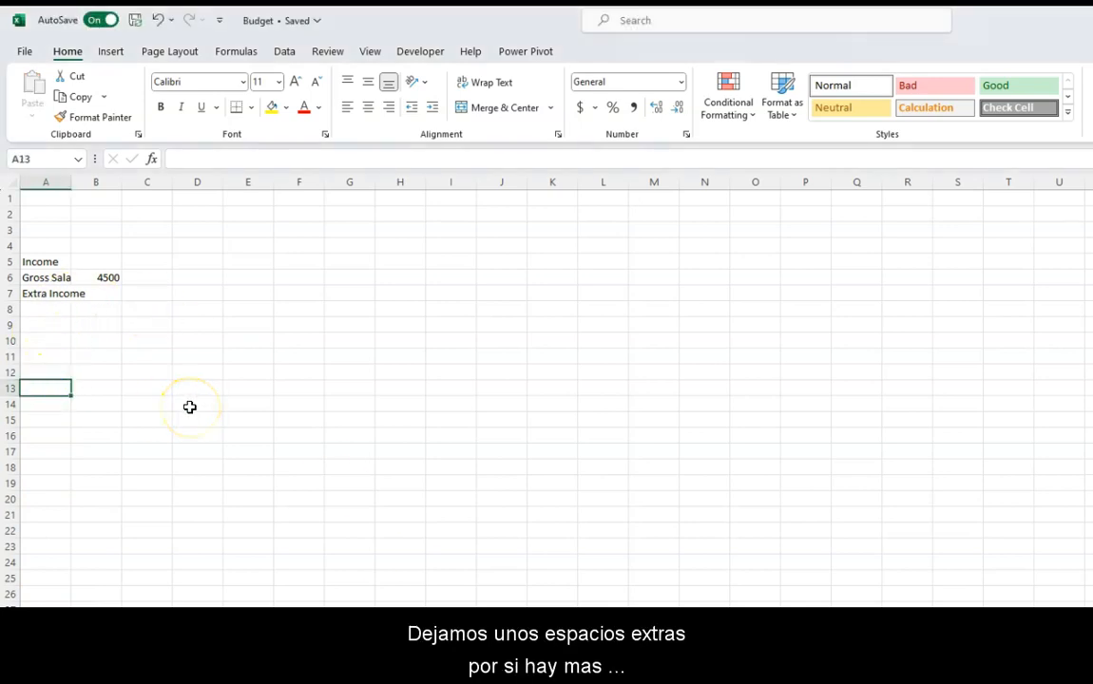
{"action": "type", "text": "Expenses"}
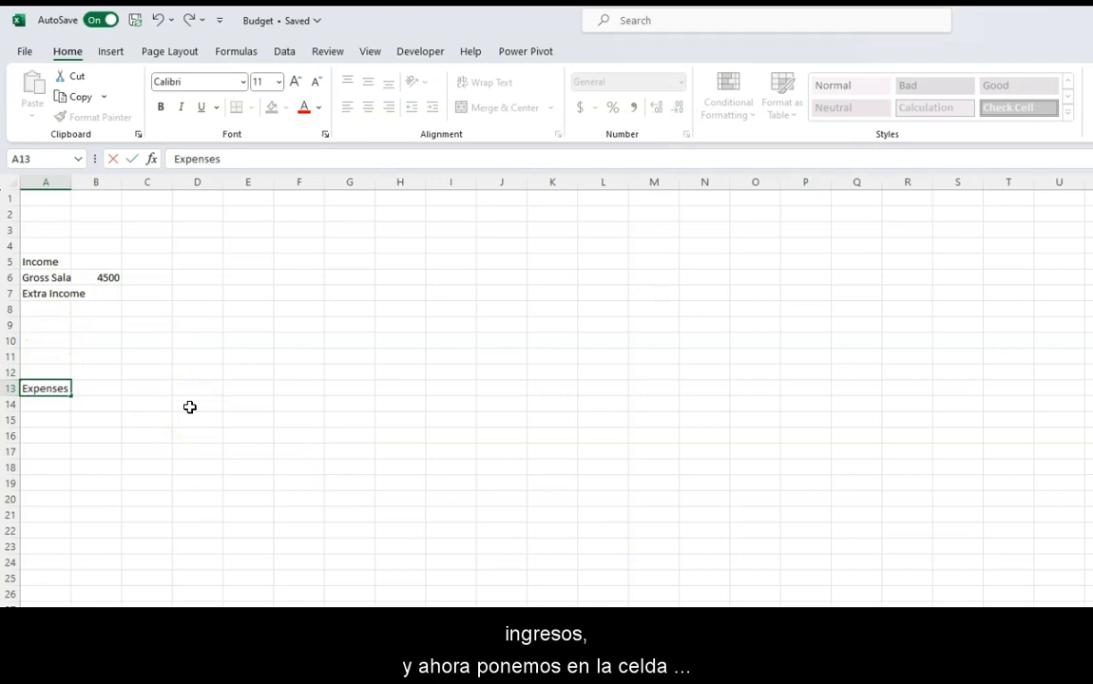
{"action": "key", "text": "Return"}
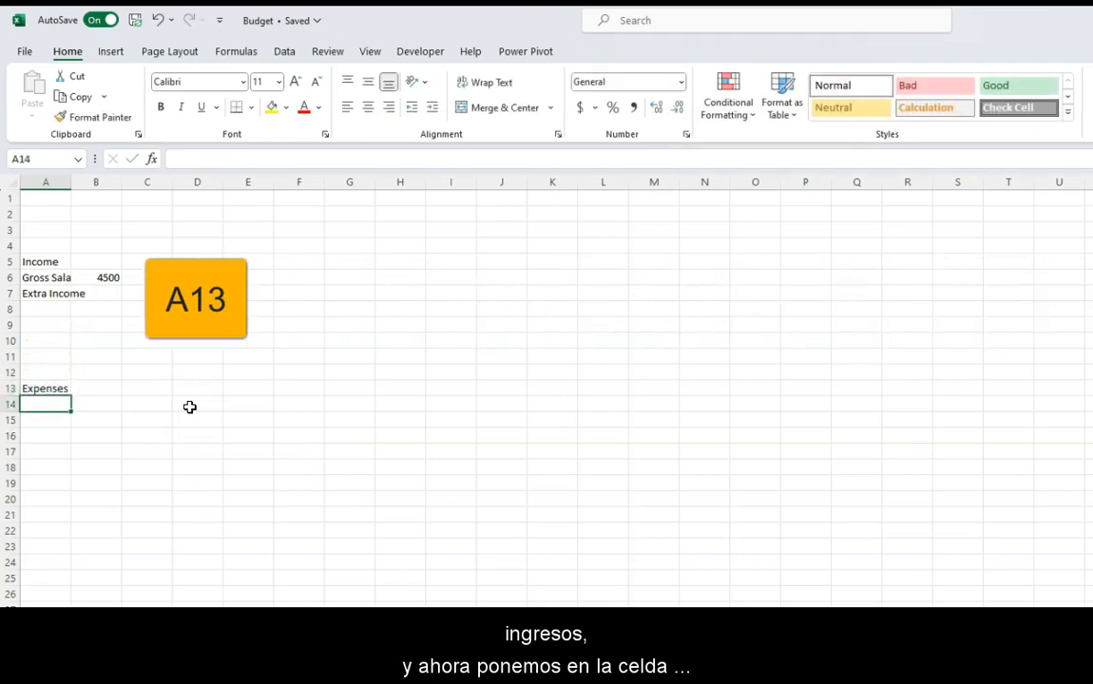
{"action": "type", "text": "Rent / Mortgage"}
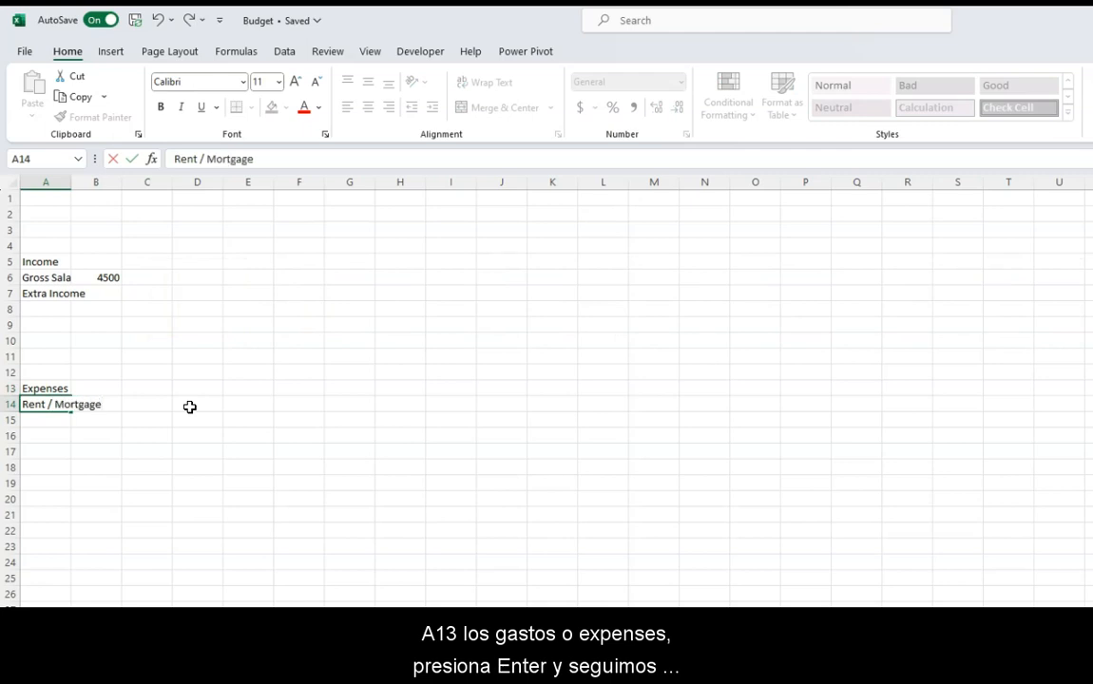
{"action": "key", "text": "Return"}
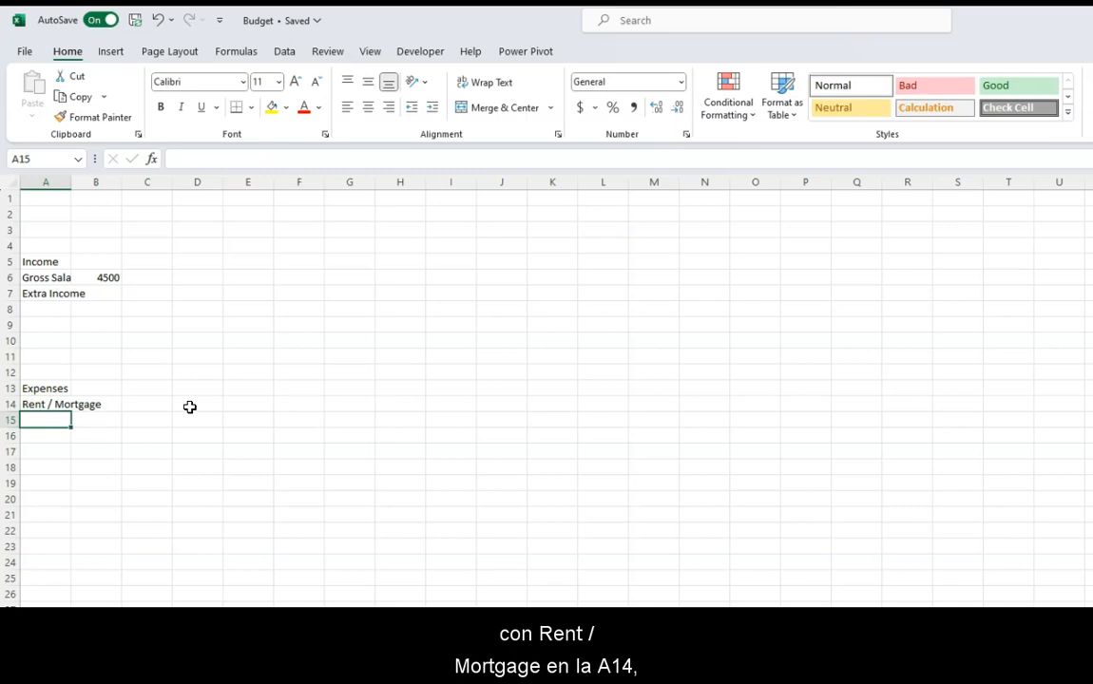
{"action": "type", "text": "Electricity"}
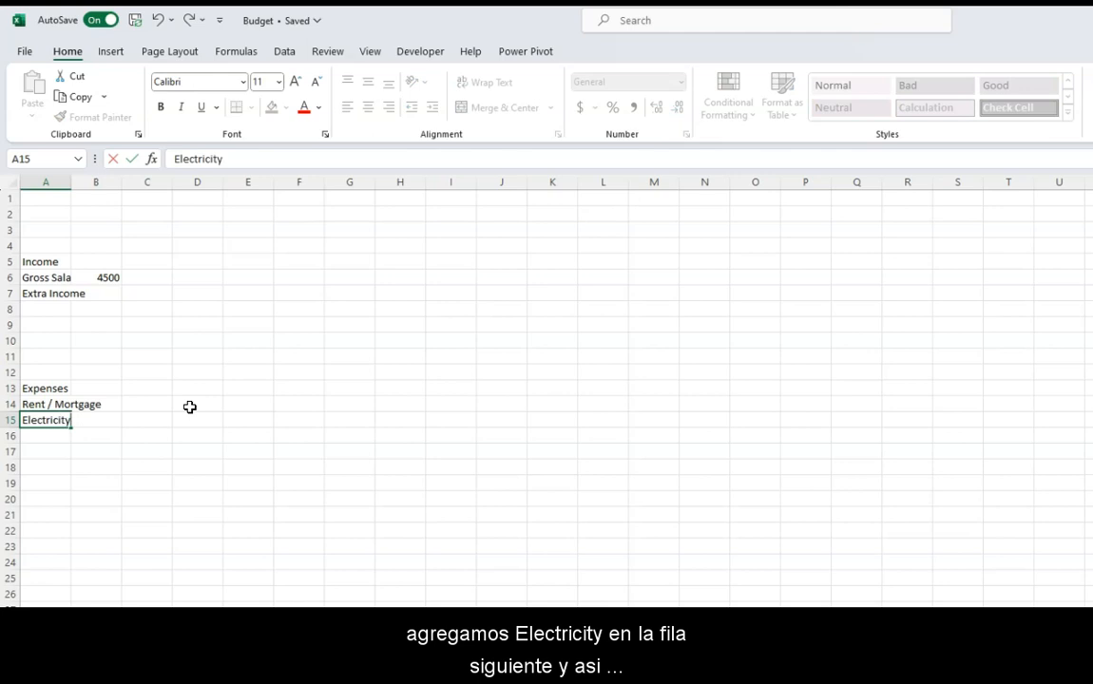
{"action": "key", "text": "Return"}
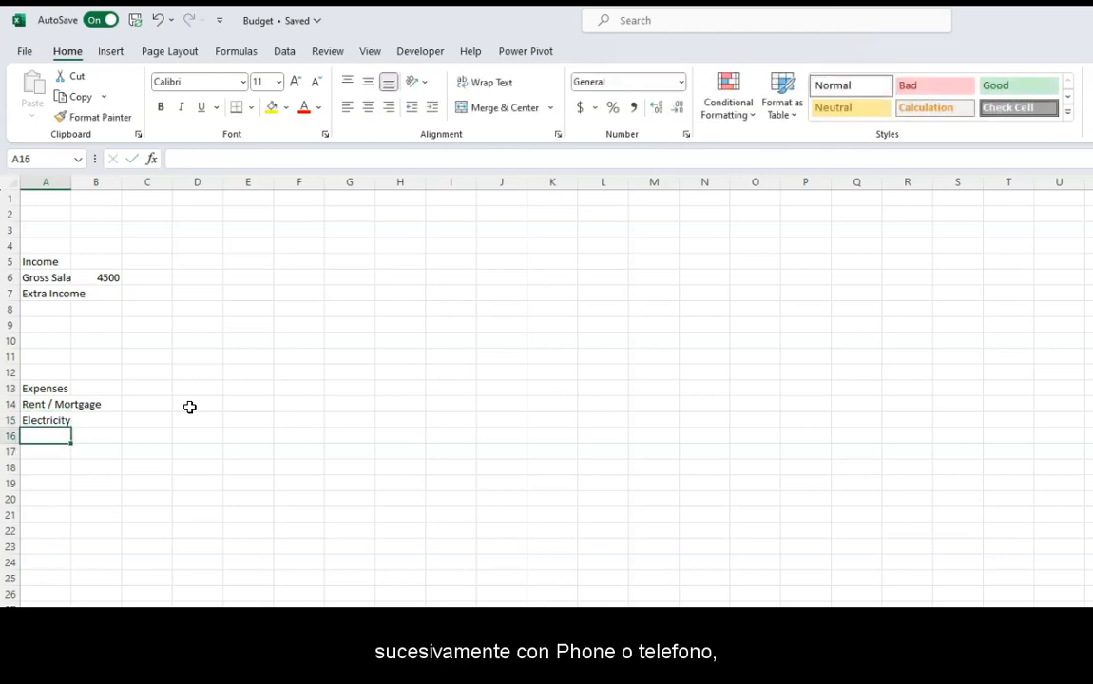
{"action": "type", "text": "Phone"}
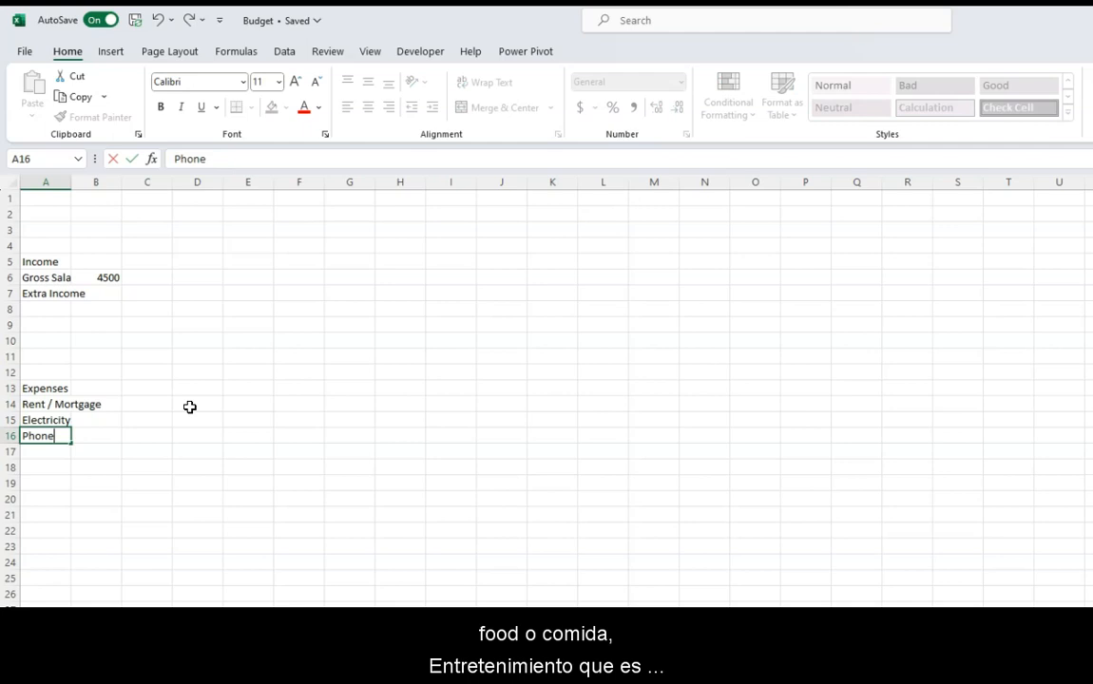
{"action": "key", "text": "Return"}
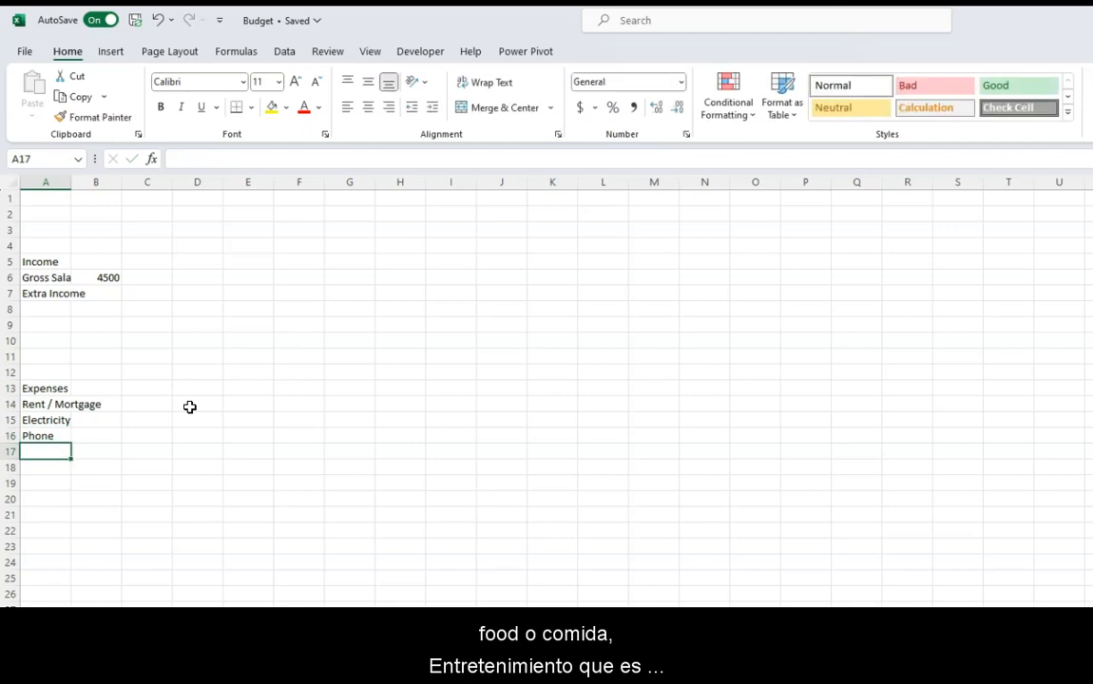
- Continue the expense list in cells A17 to A20 with Food, Entertainment, Restaurants and Groceries
{"action": "type", "text": "Food"}
{"action": "key", "text": "Return"}
{"action": "type", "text": "Entertainmen"}
{"action": "key", "text": "Return"}
{"action": "type", "text": "Restaurants"}
{"action": "key", "text": "Return"}
{"action": "type", "text": "Groceries"}
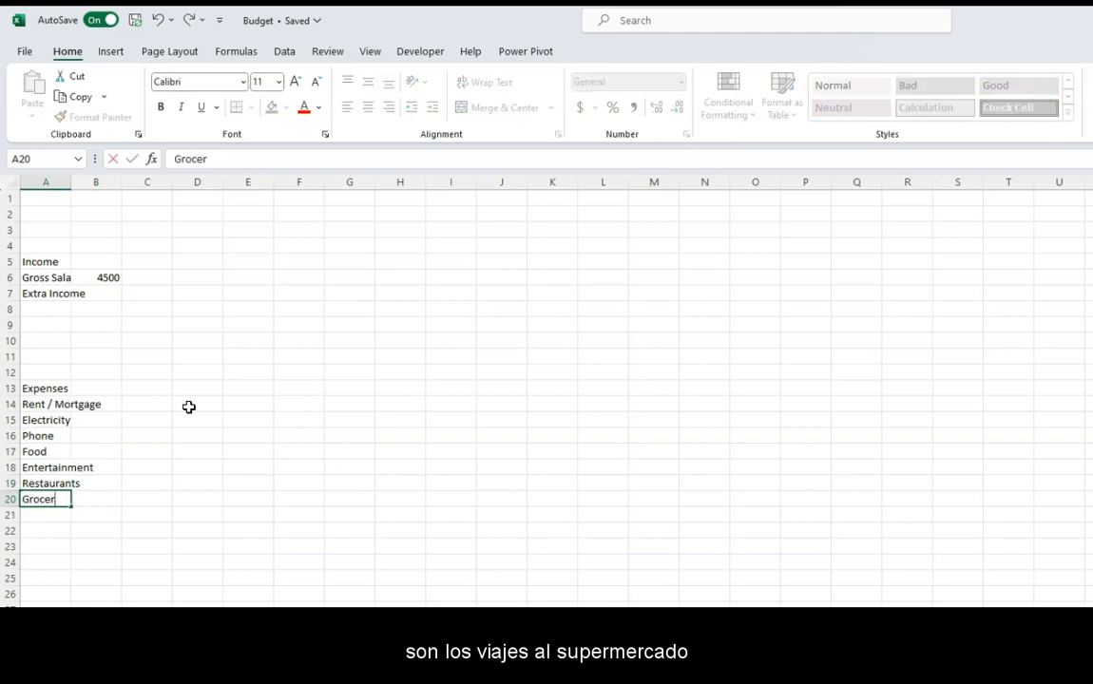
{"action": "key", "text": "Return"}
- Fill in the expense amounts in column B: 1300 for Rent / Mortgage, 150 for Electricity, 70 for Phone and 180 for Food
{"action": "left_click", "coordinate": [107, 405]}
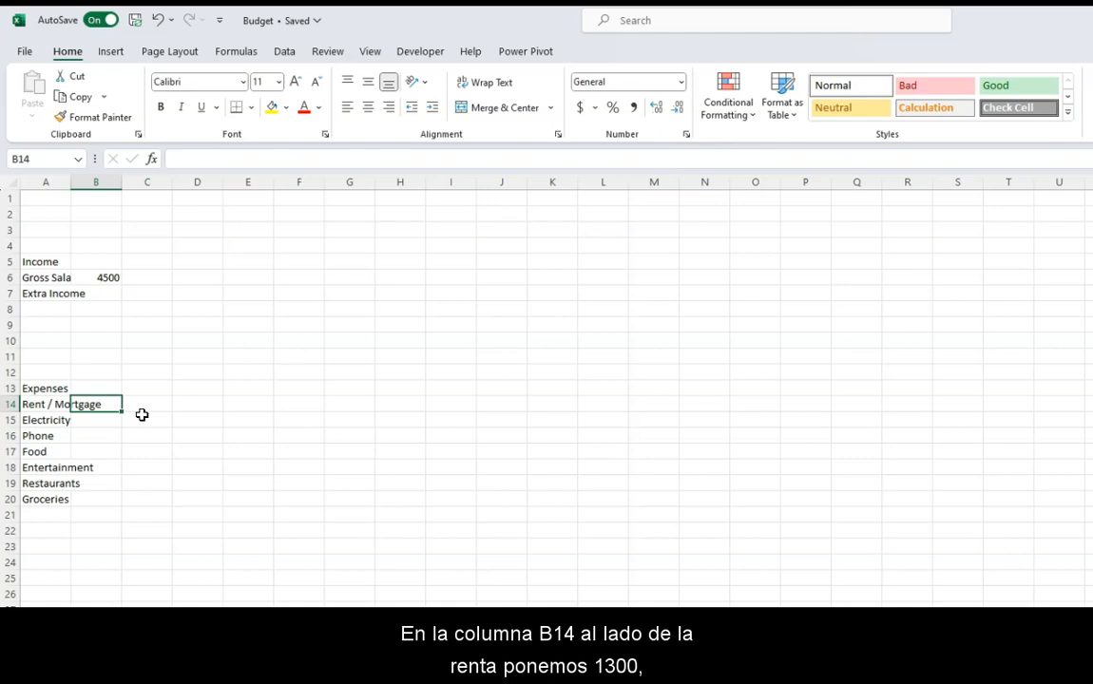
{"action": "type", "text": "1300"}
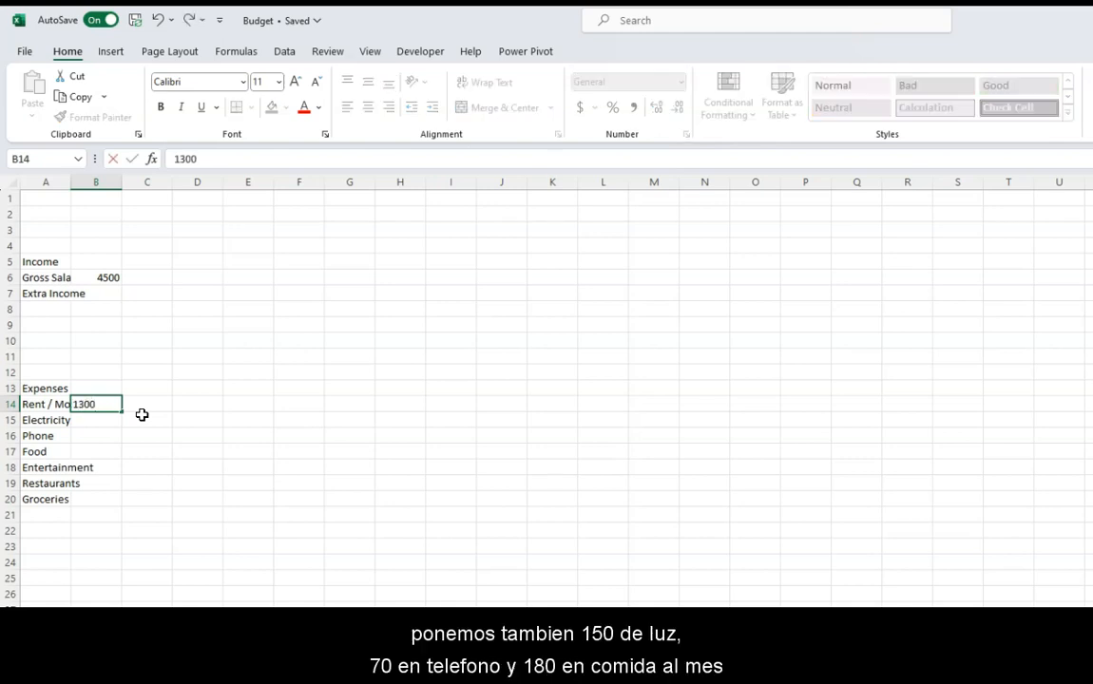
{"action": "key", "text": "Return"}
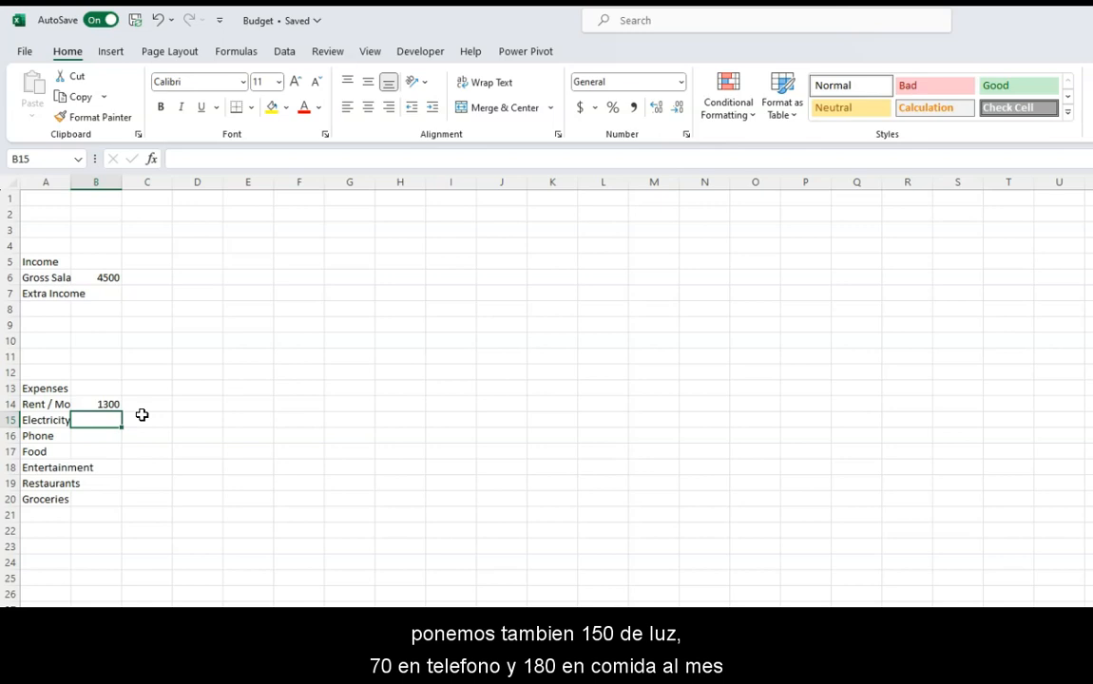
{"action": "type", "text": "150"}
{"action": "key", "text": "Return"}
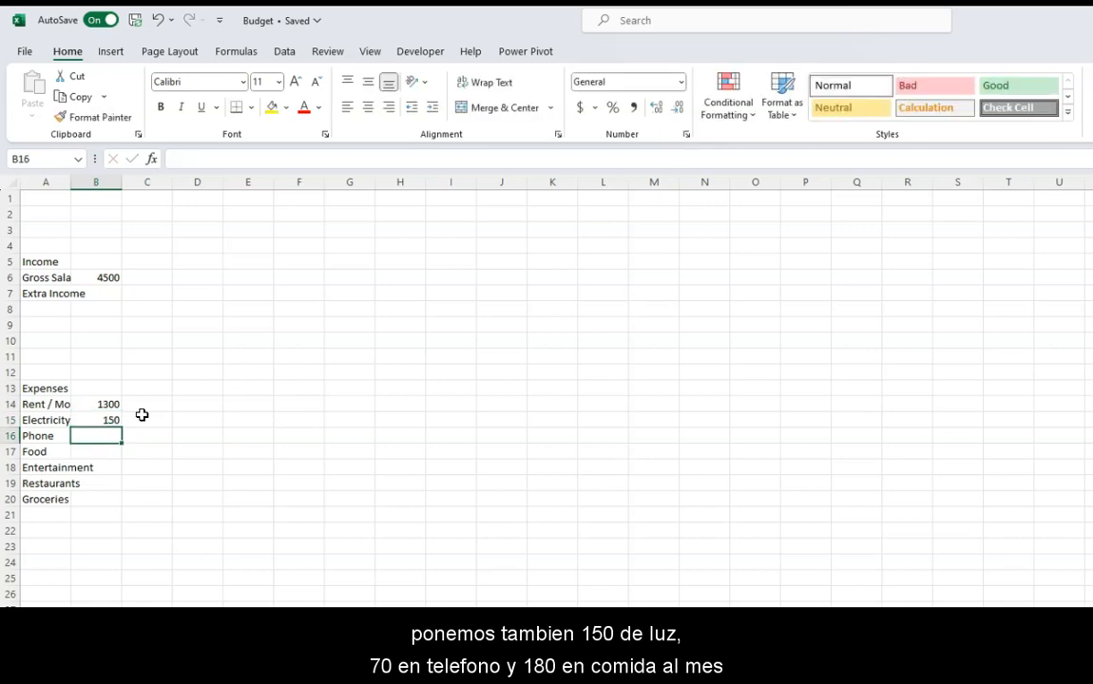
{"action": "type", "text": "70"}
{"action": "key", "text": "Return"}
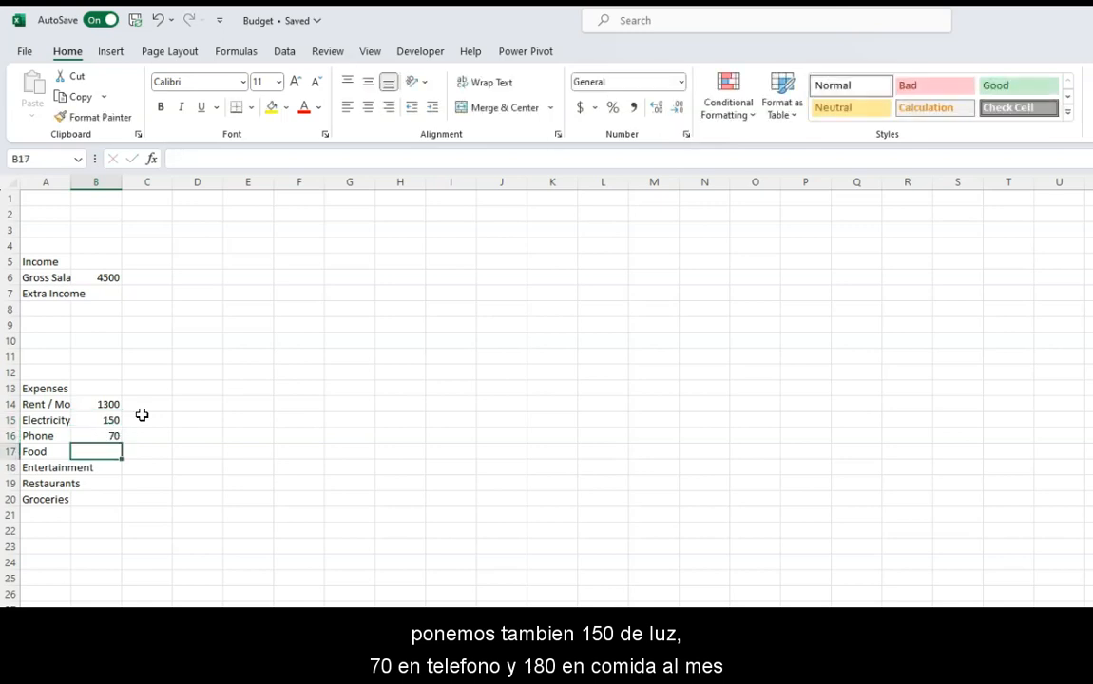
{"action": "type", "text": "180"}
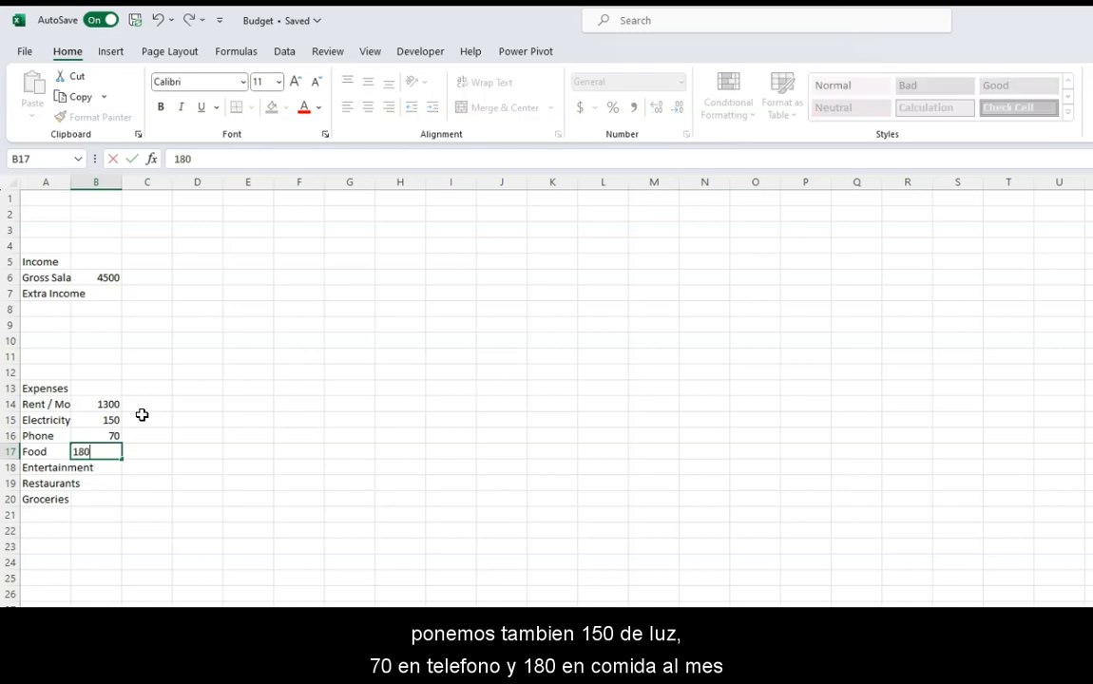
{"action": "key", "text": "Return"}
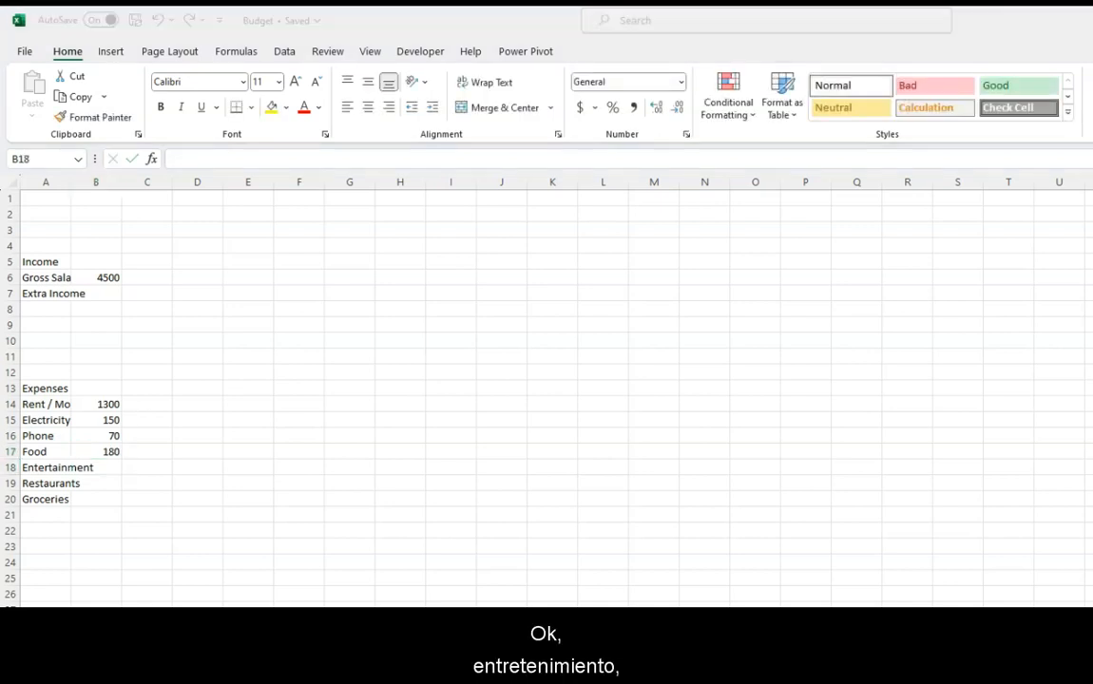
{"action": "left_click", "coordinate": [109, 483]}
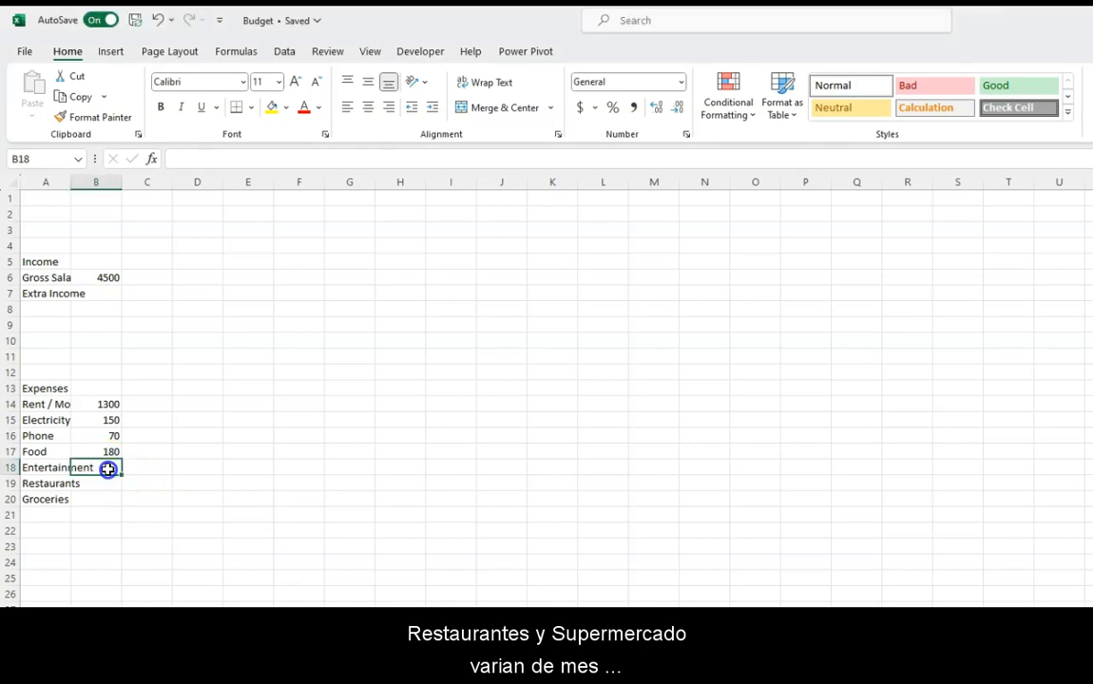
{"action": "left_click", "coordinate": [106, 500]}
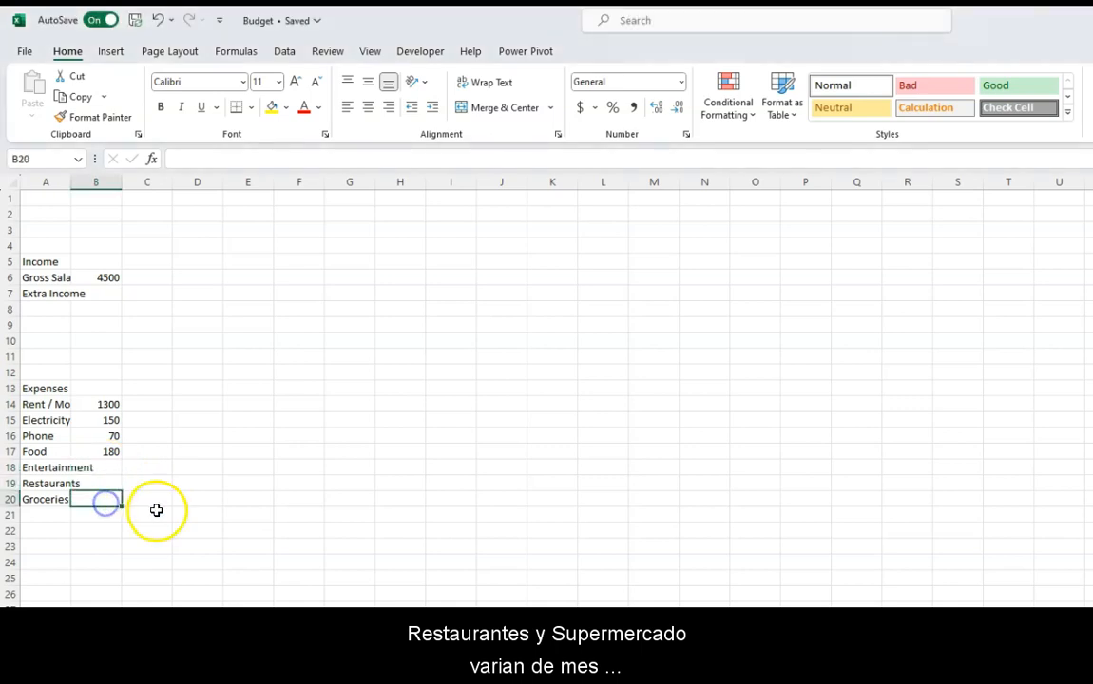
{"action": "left_click", "coordinate": [114, 467]}
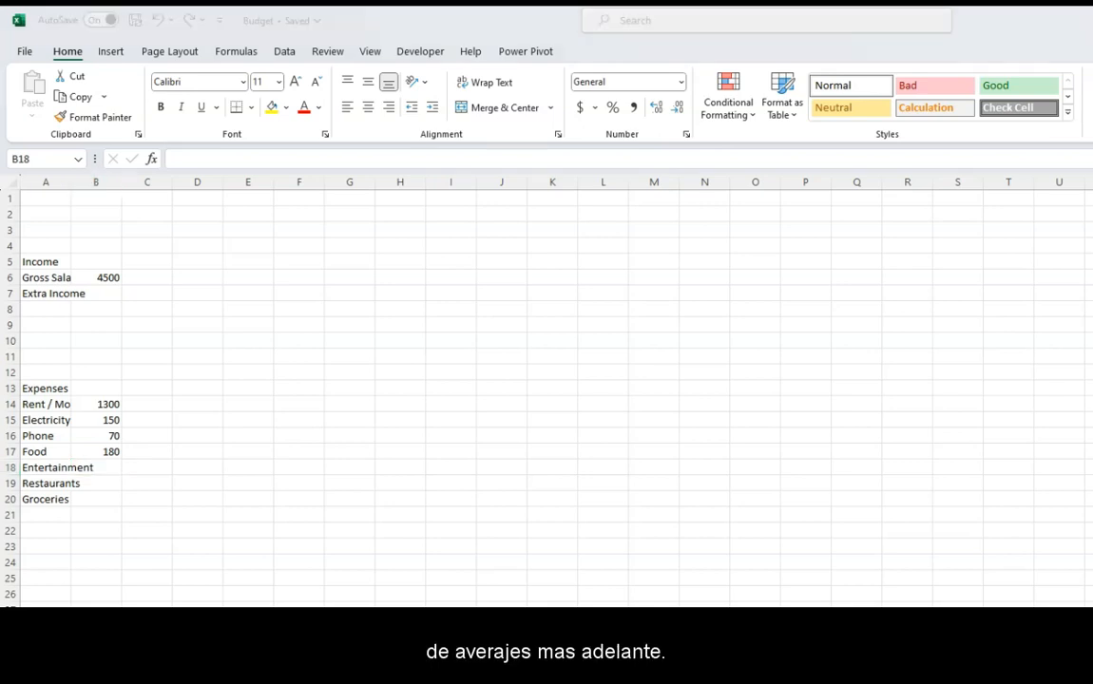
- Add the expense labels Gas, Travel, Sunpass and Other in cells A21 to A24
{"action": "left_click", "coordinate": [47, 515]}
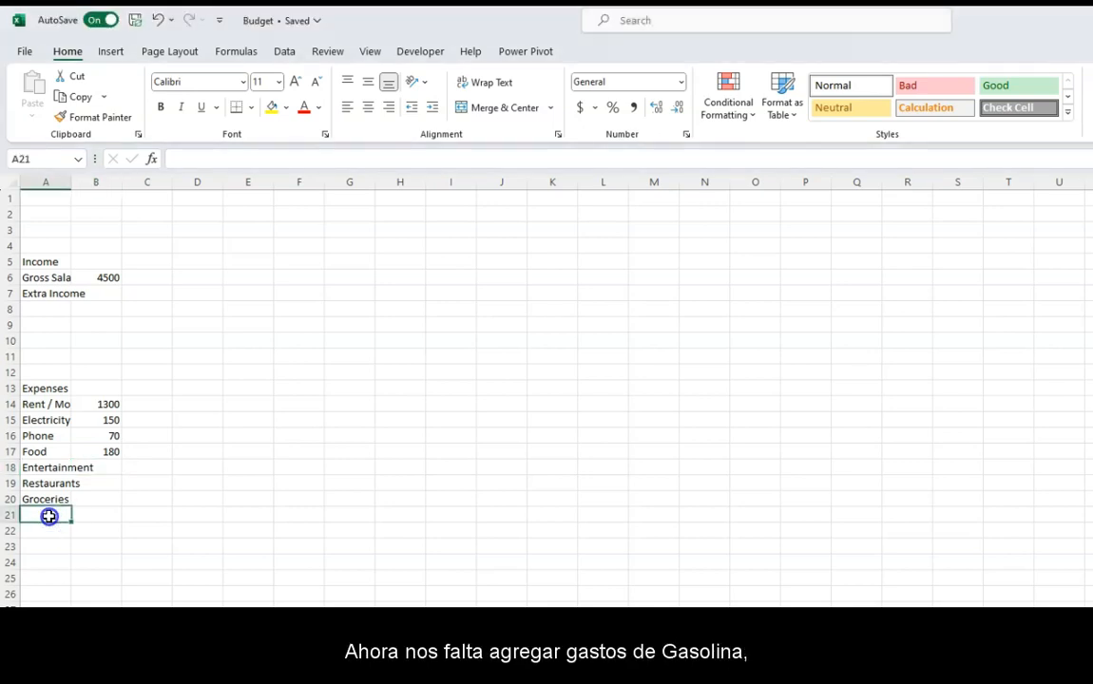
{"action": "type", "text": "Gas"}
{"action": "key", "text": "Return"}
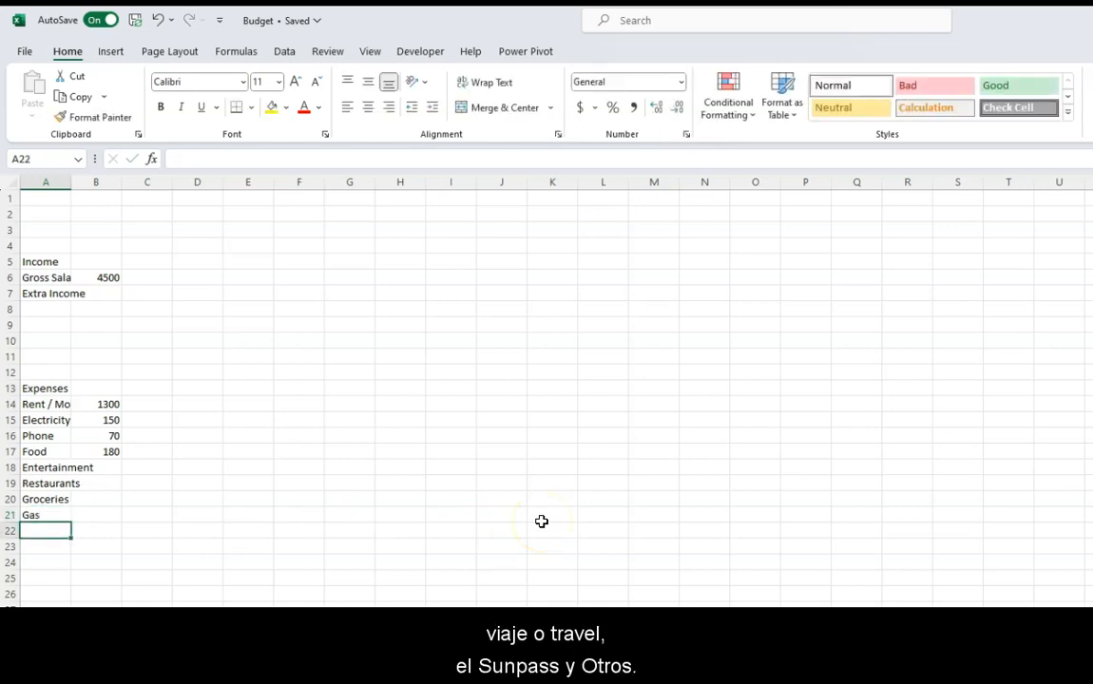
{"action": "type", "text": "Travel"}
{"action": "key", "text": "Return"}
{"action": "type", "text": "Sunpass"}
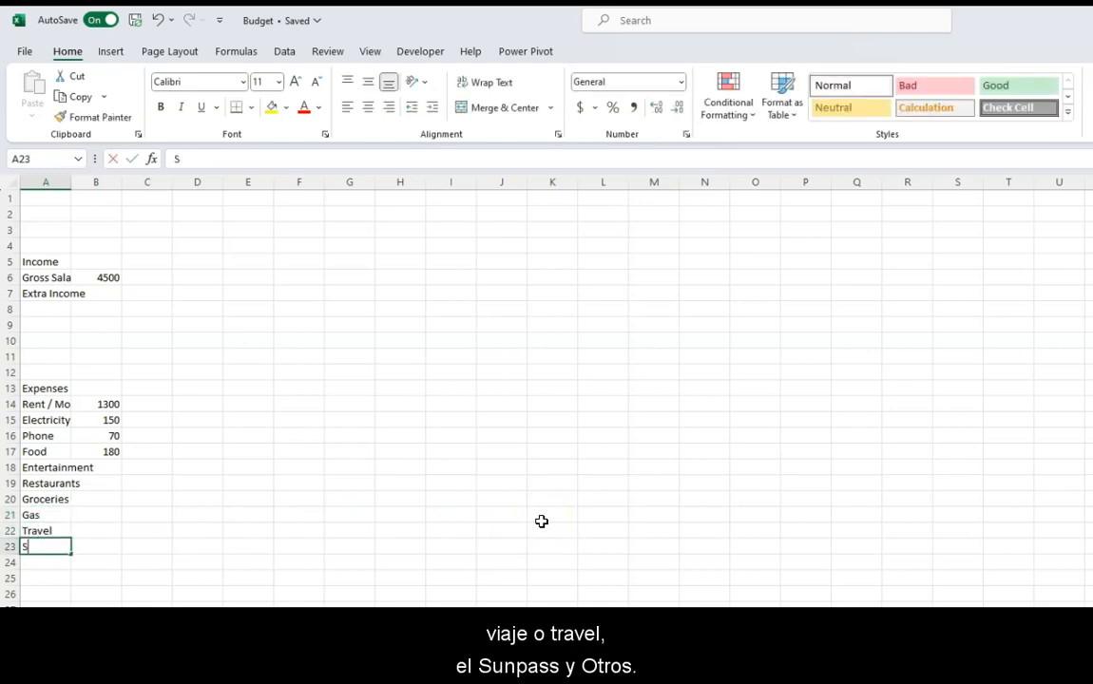
{"action": "key", "text": "Return"}
{"action": "type", "text": "Oth"}
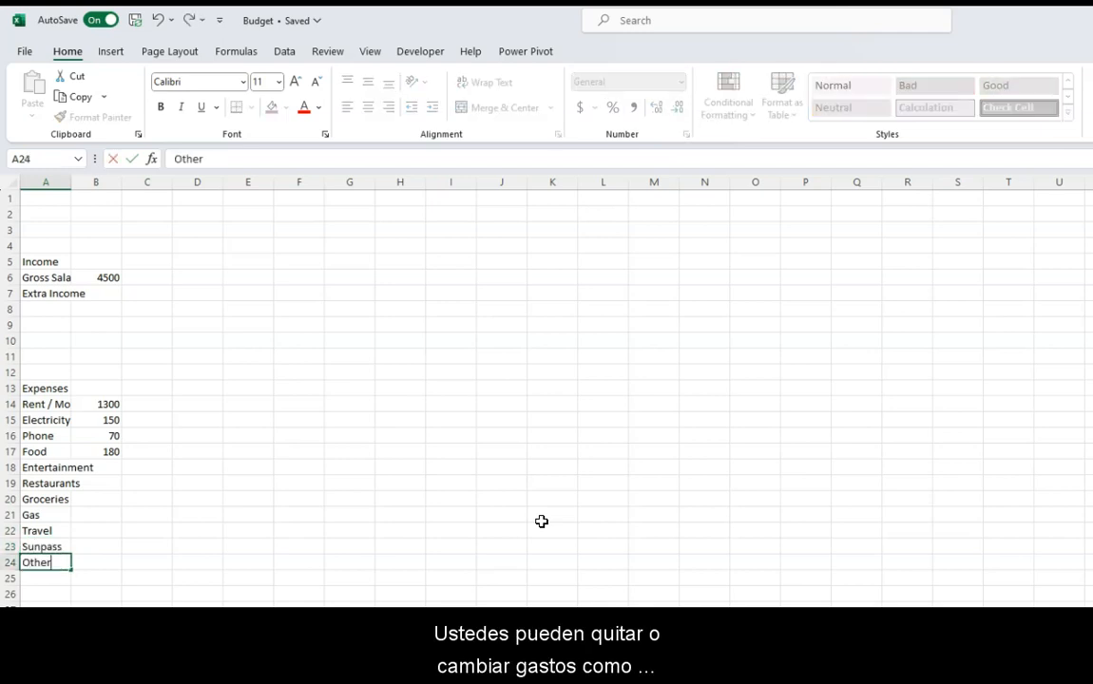
{"action": "type", "text": "er"}
{"action": "left_click", "coordinate": [510, 542]}
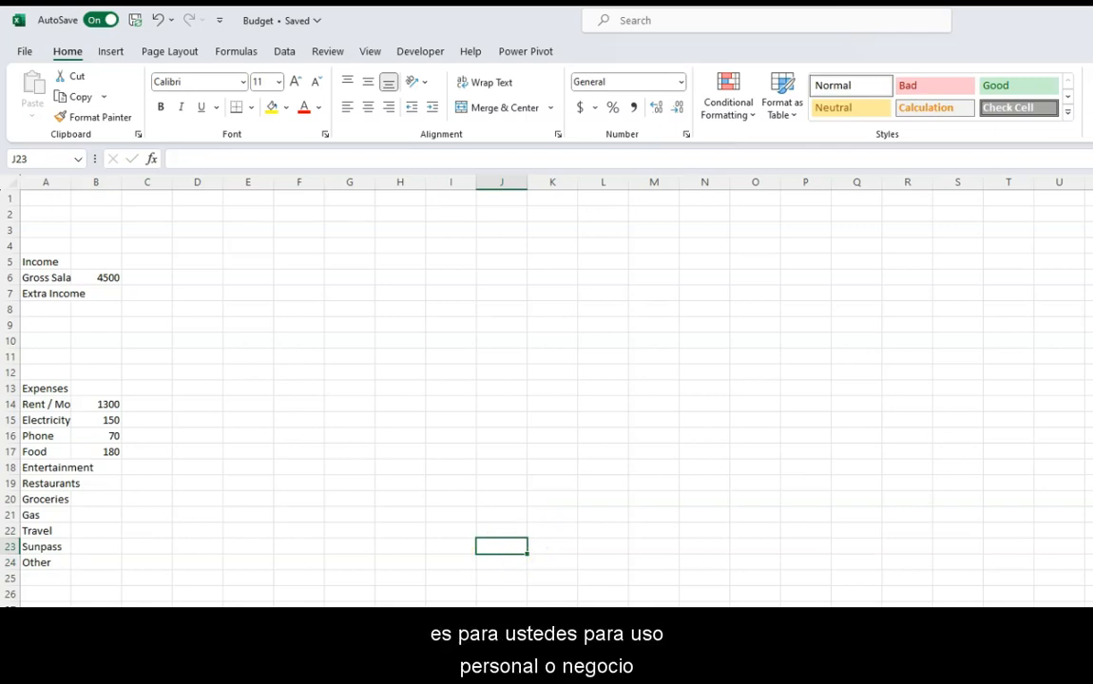
- Add the label Total Expenses in cell A25, below the expense list
{"action": "left_click", "coordinate": [44, 578]}
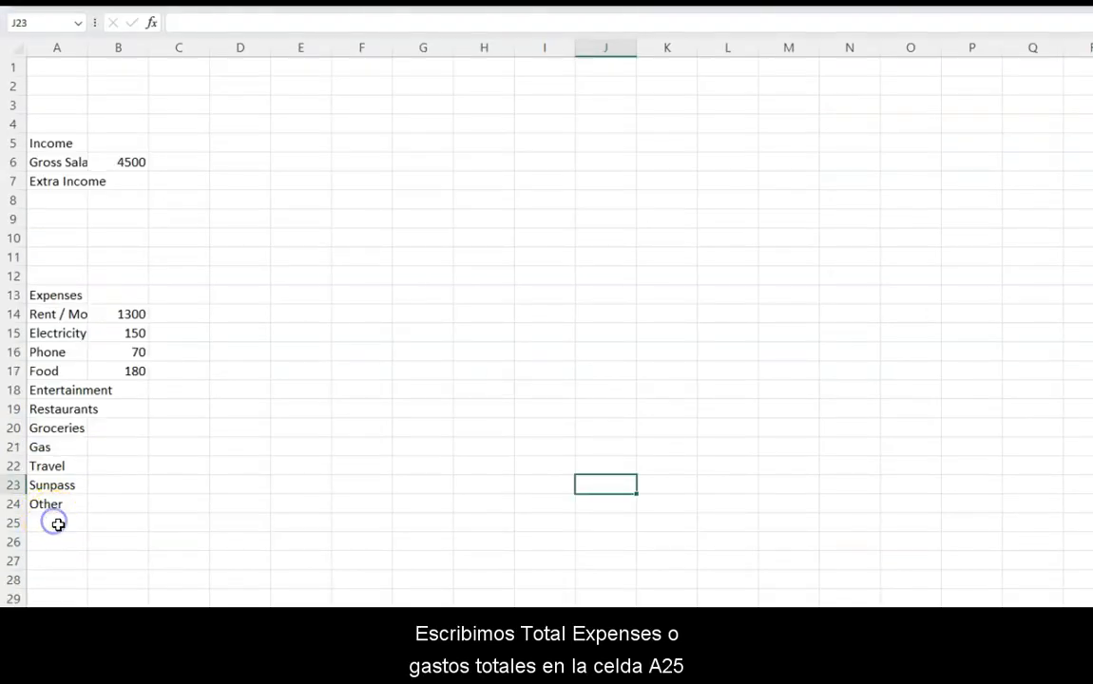
{"action": "type", "text": "To"}
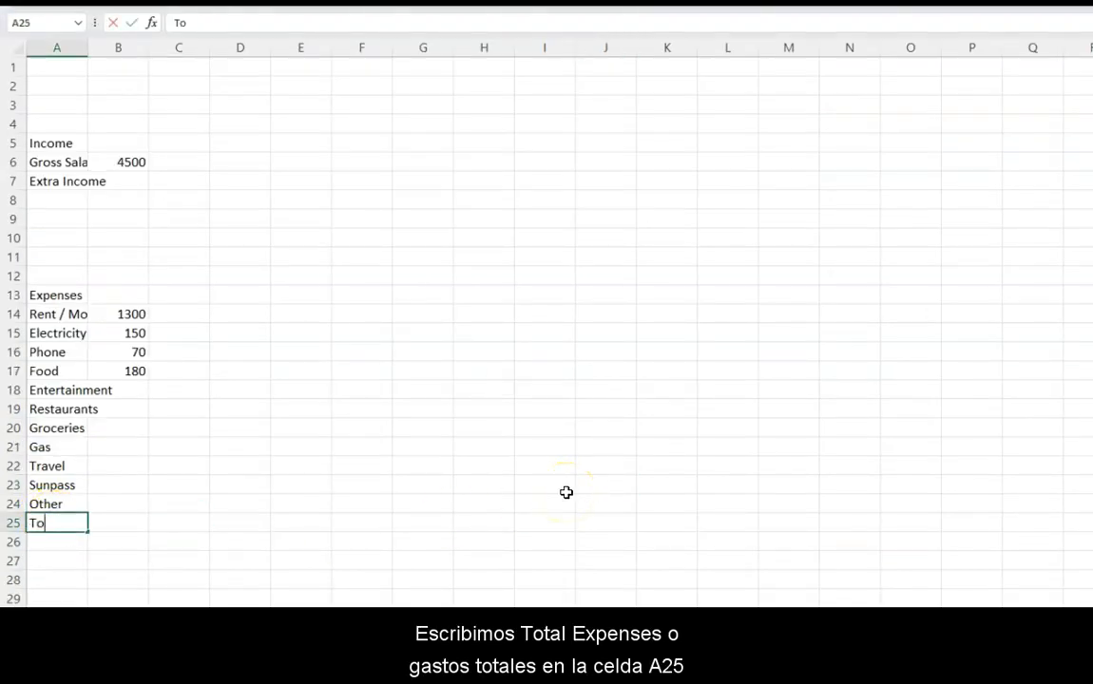
{"action": "type", "text": "tal Ex"}
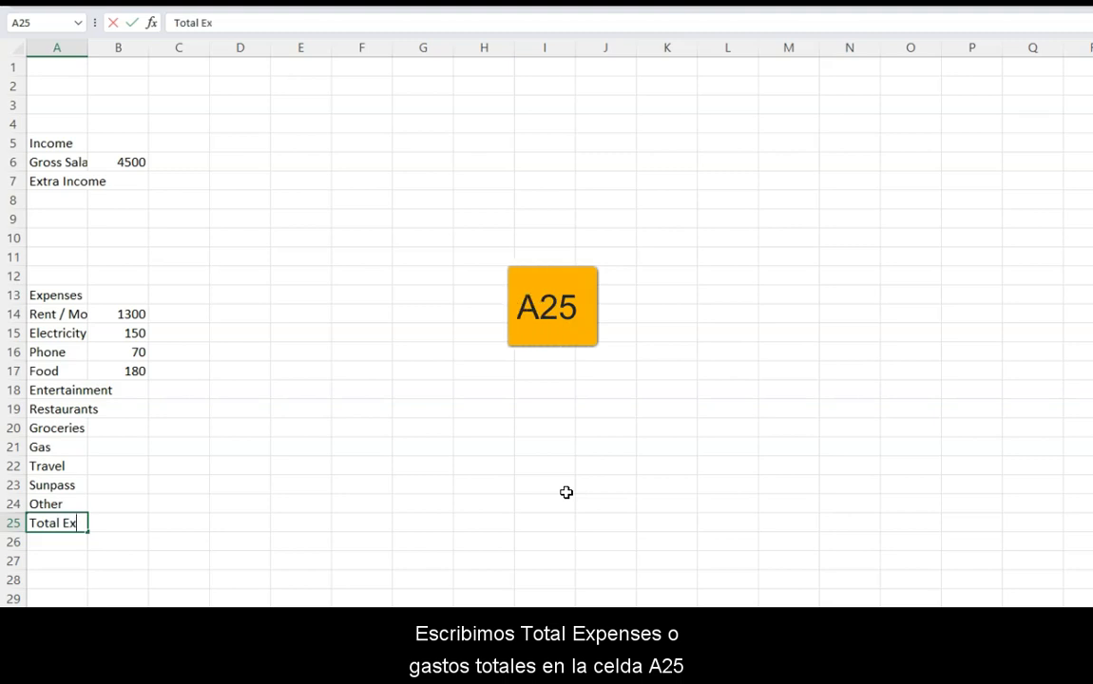
{"action": "type", "text": "penses"}
{"action": "key", "text": "Return"}
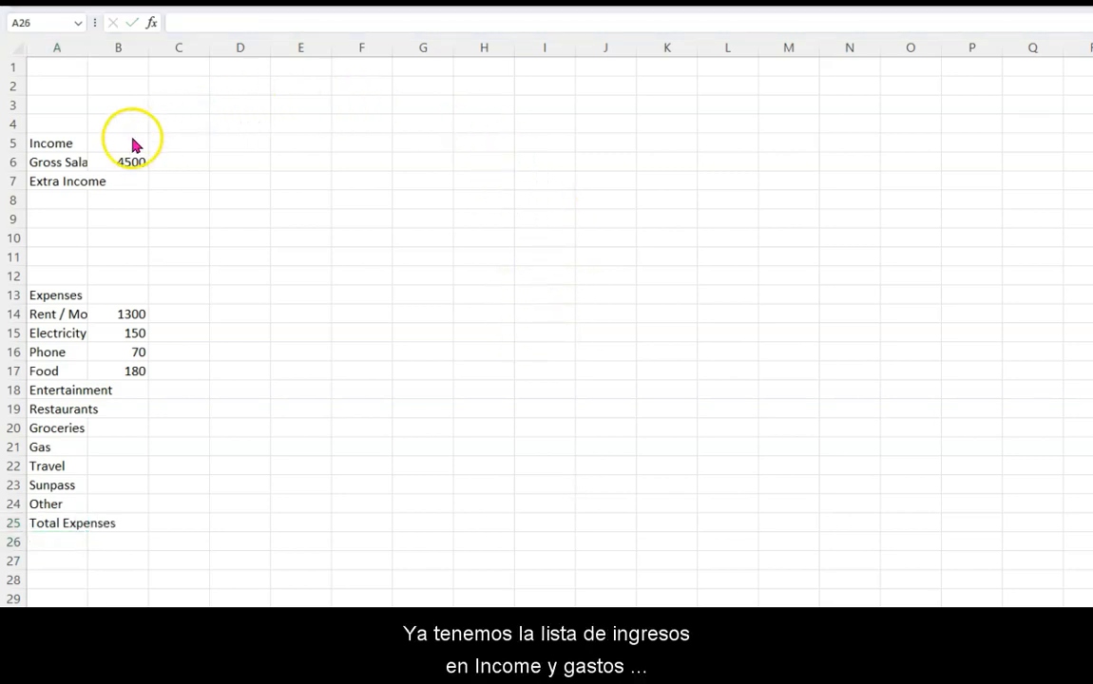
- Enter January as the first month heading in cell B5, beside the Income heading
{"action": "left_click", "coordinate": [50, 143]}
{"action": "left_click", "coordinate": [59, 294]}
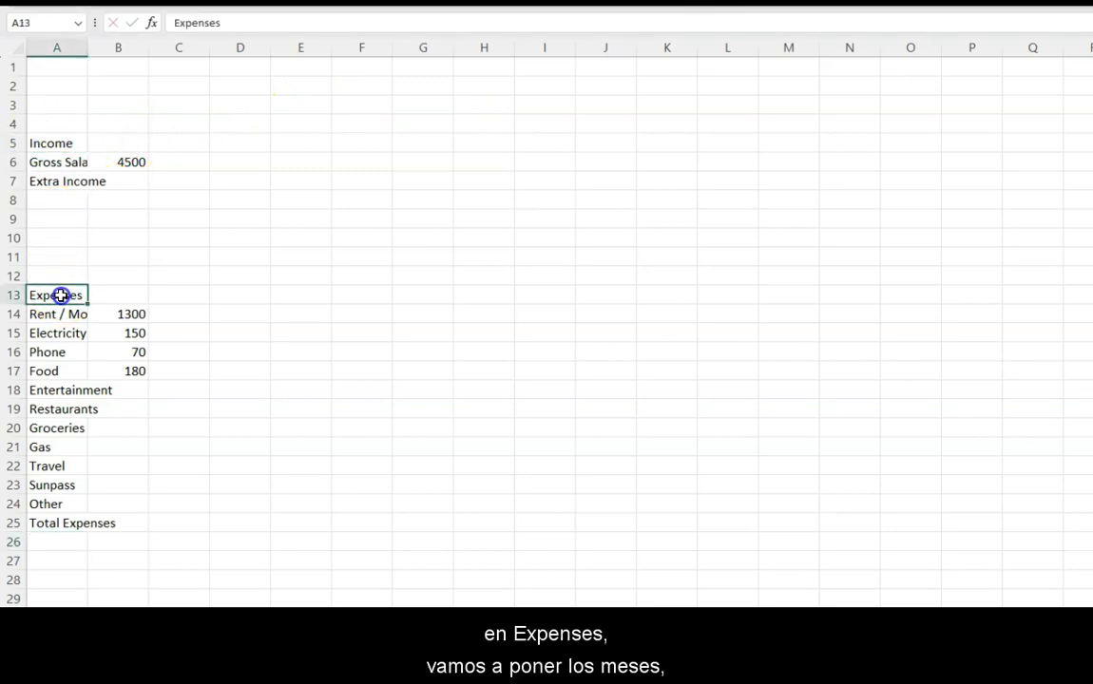
{"action": "left_click", "coordinate": [142, 141]}
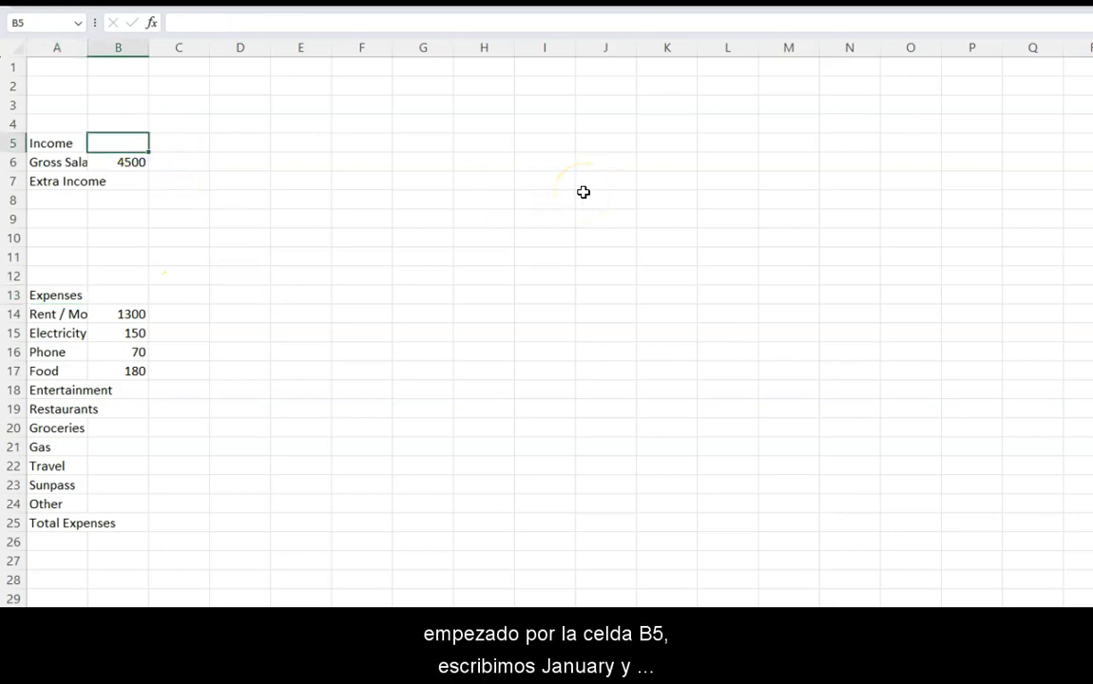
{"action": "type", "text": "Jan"}
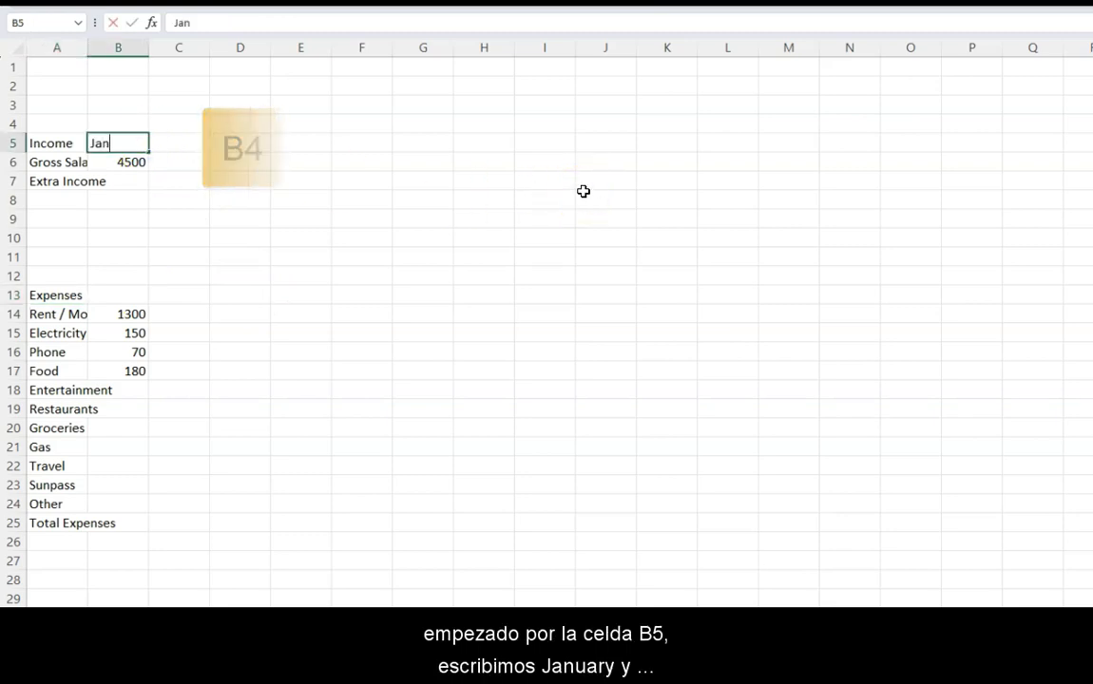
{"action": "type", "text": "ua"}
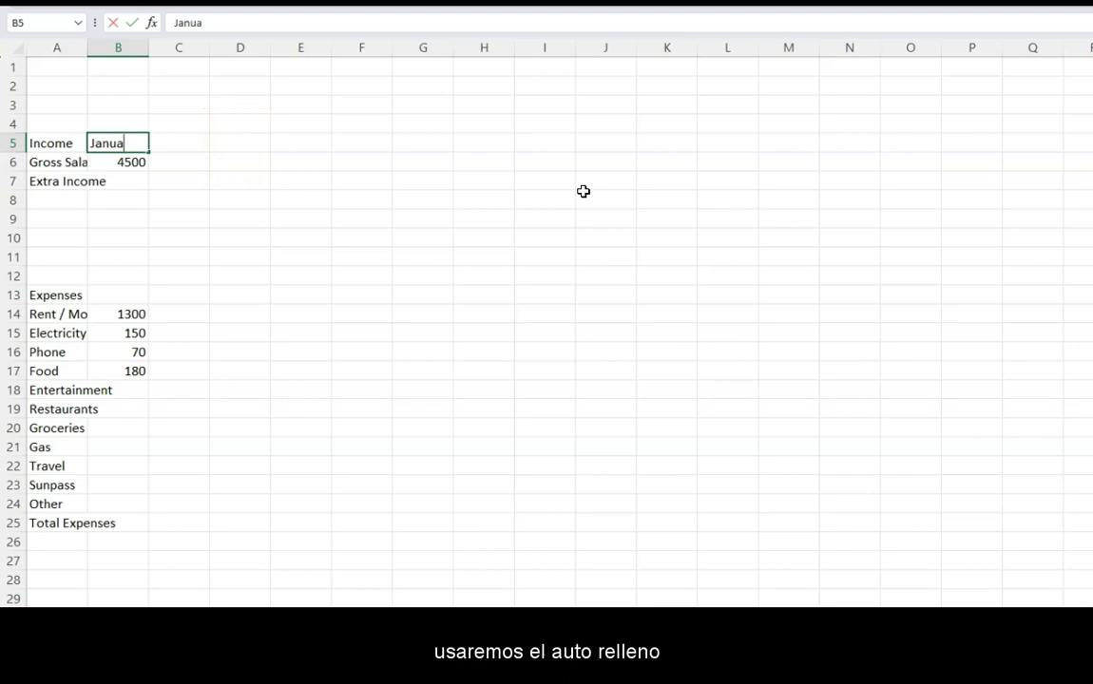
{"action": "type", "text": "ry"}
{"action": "key", "text": "Return"}
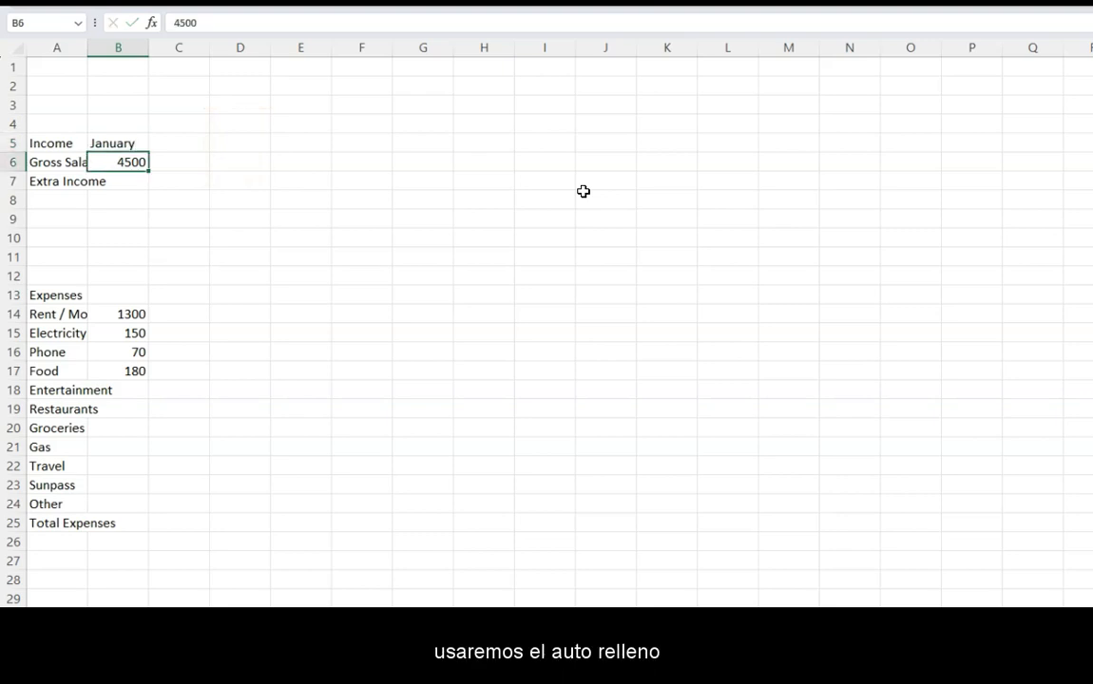
- AutoFill the month headings from January in B5 across row 5 through December in M5
{"action": "left_click", "coordinate": [139, 145]}
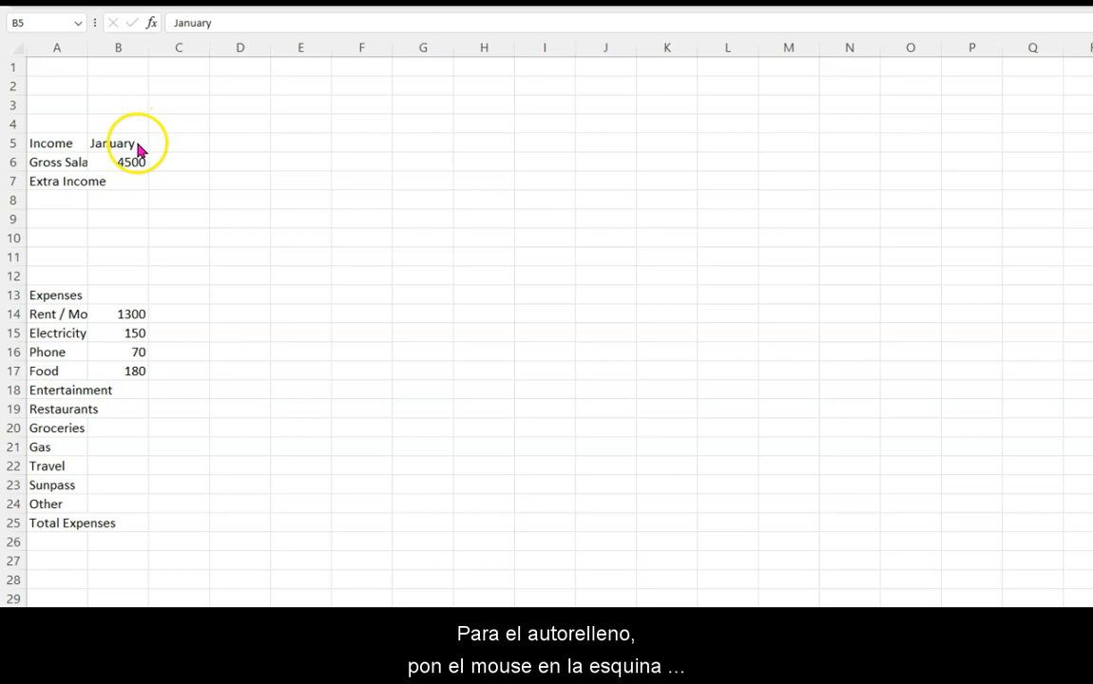
{"action": "left_click", "coordinate": [138, 146]}
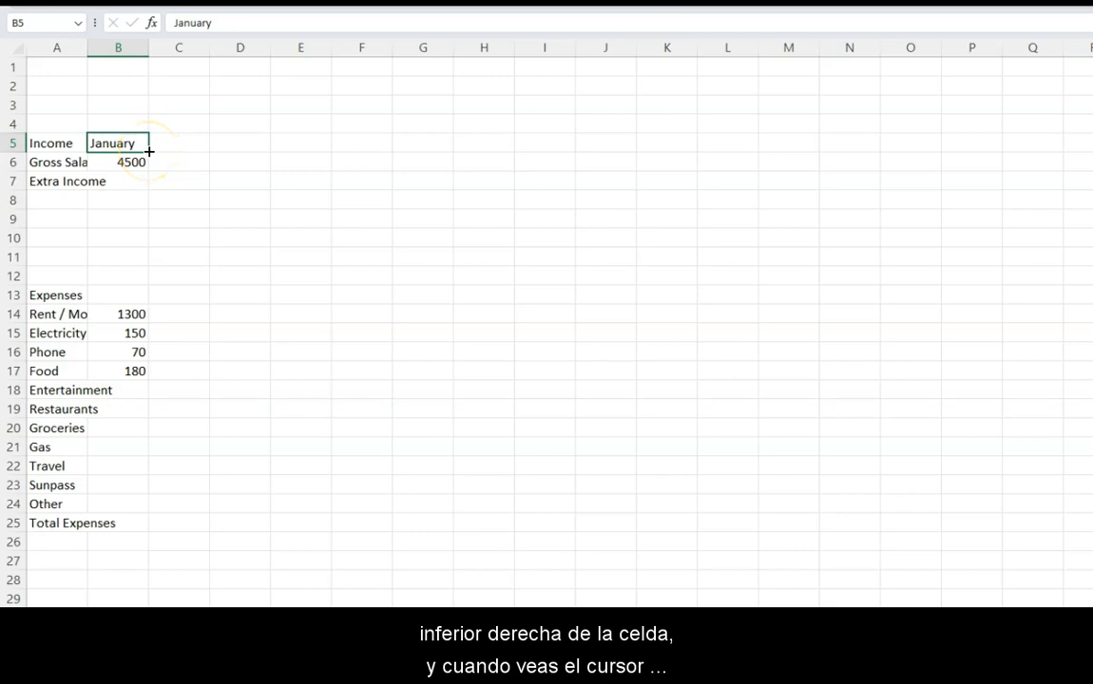
{"action": "left_click_drag", "start_coordinate": [149, 152], "coordinate": [813, 149]}
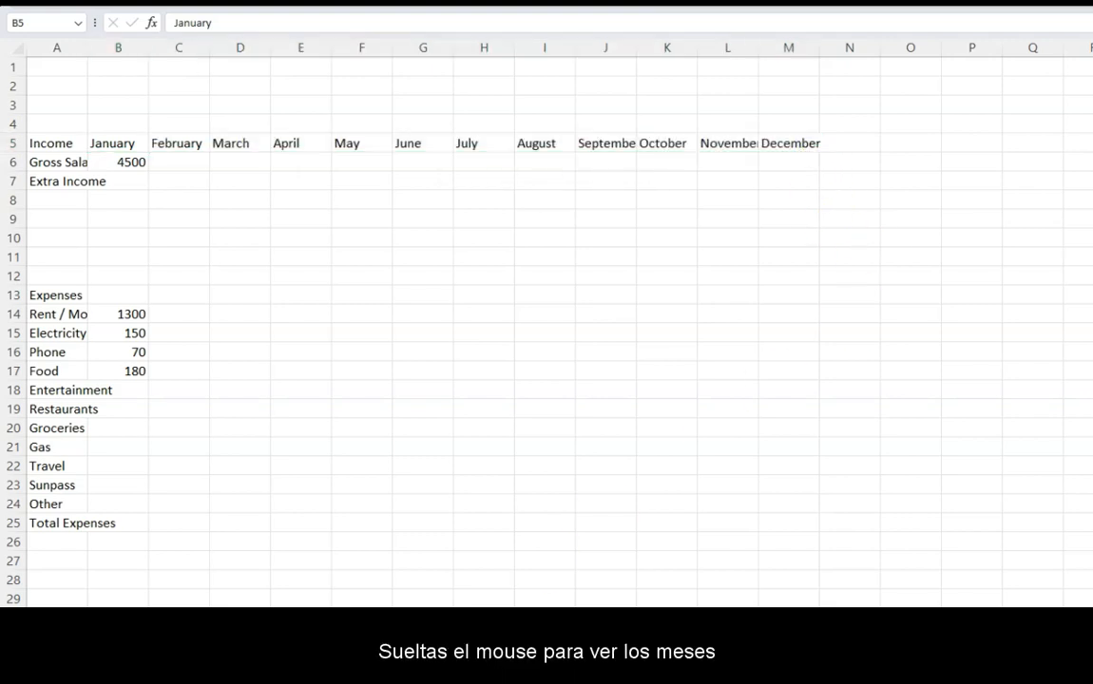
- Add the column headings Total in N5 and Average in O5, after December
{"action": "left_click", "coordinate": [849, 143]}
{"action": "type", "text": "Total"}
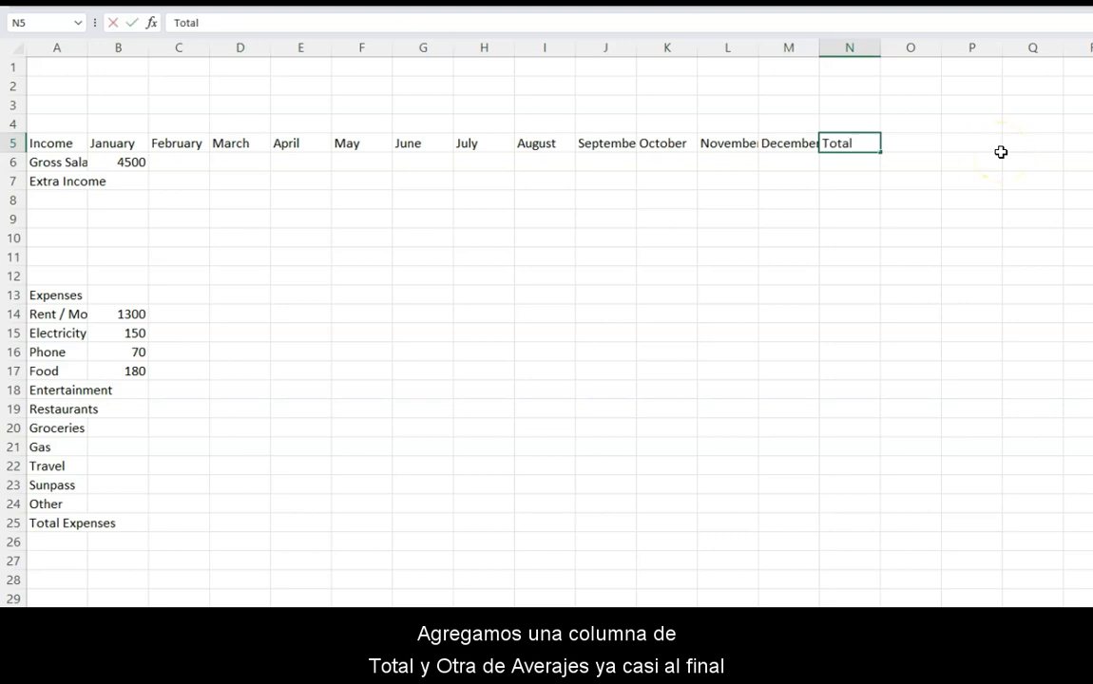
{"action": "key", "text": "Tab"}
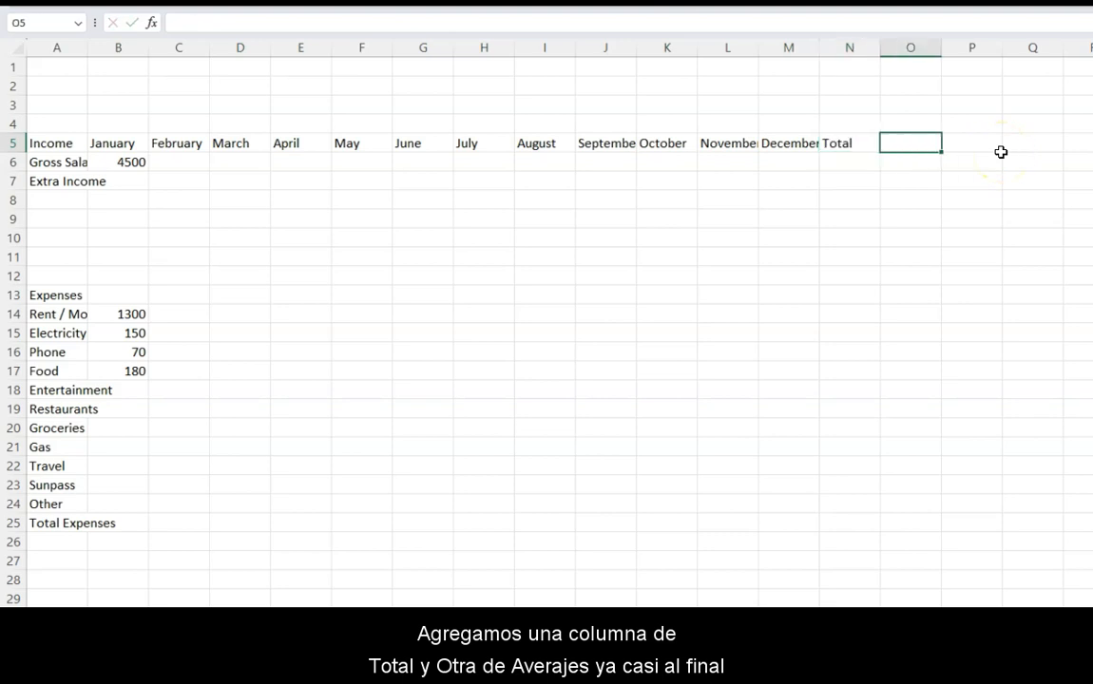
{"action": "type", "text": "Average"}
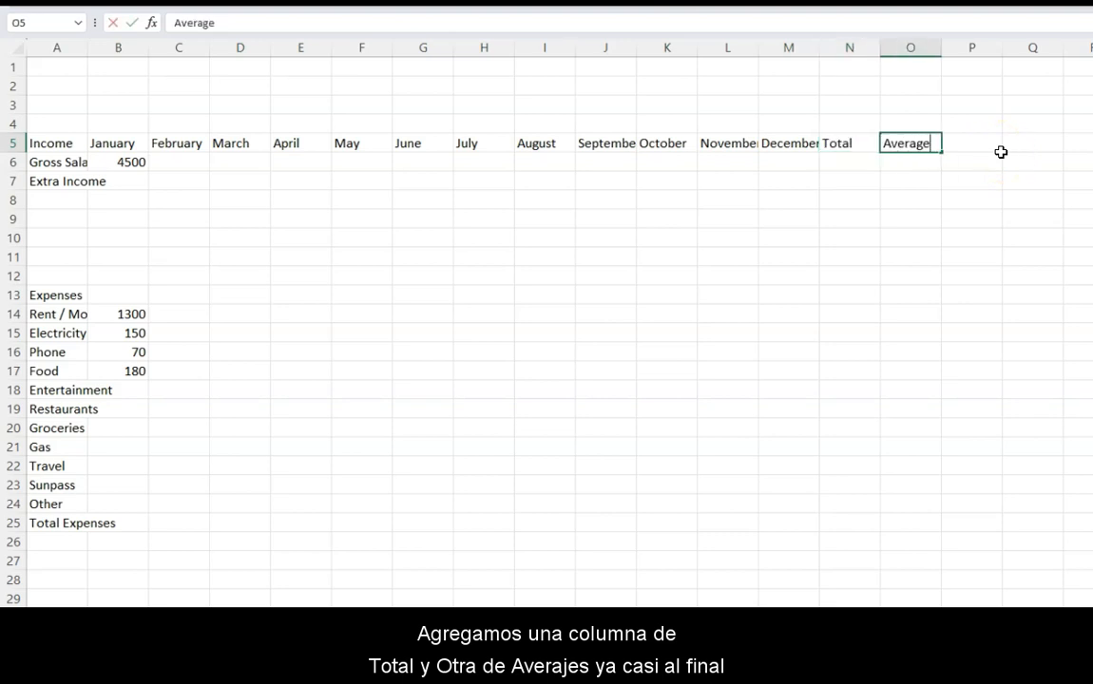
{"action": "key", "text": "Return"}
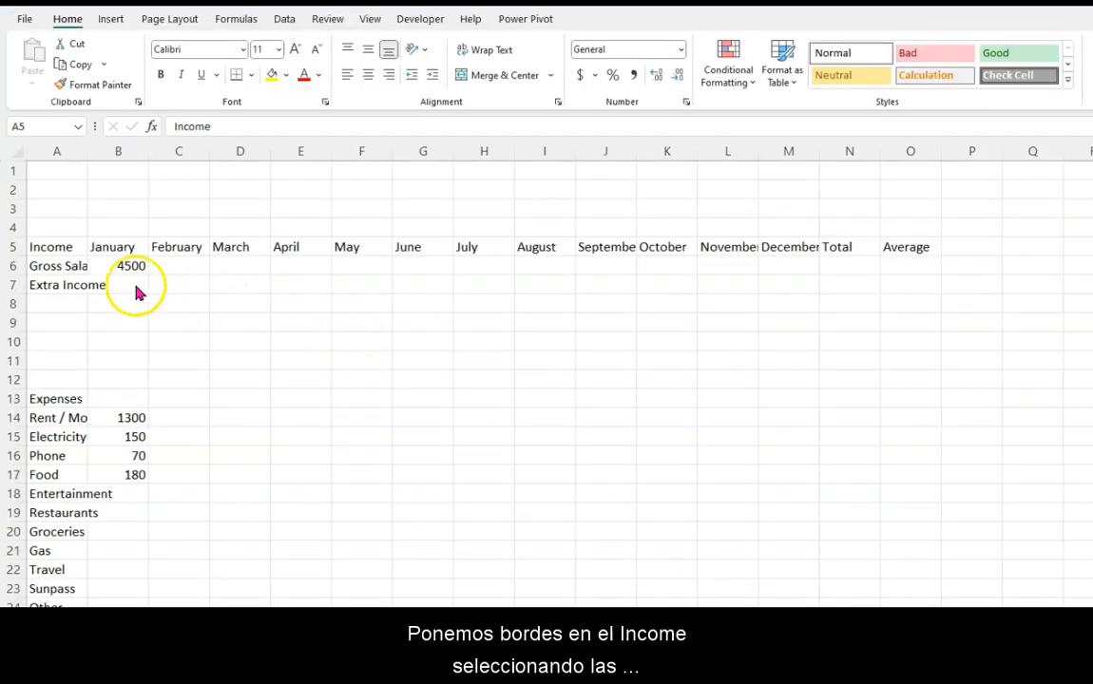
- Apply All Borders to the income table in cells A5 to O8
{"action": "key", "text": "ctrl+shift+End"}
{"action": "left_click", "coordinate": [66, 249]}
{"action": "mouse_move", "coordinate": [66, 245]}
{"action": "left_mouse_down"}
{"action": "mouse_move", "coordinate": [80, 296]}
{"action": "mouse_move", "coordinate": [881, 295]}
{"action": "left_mouse_up"}
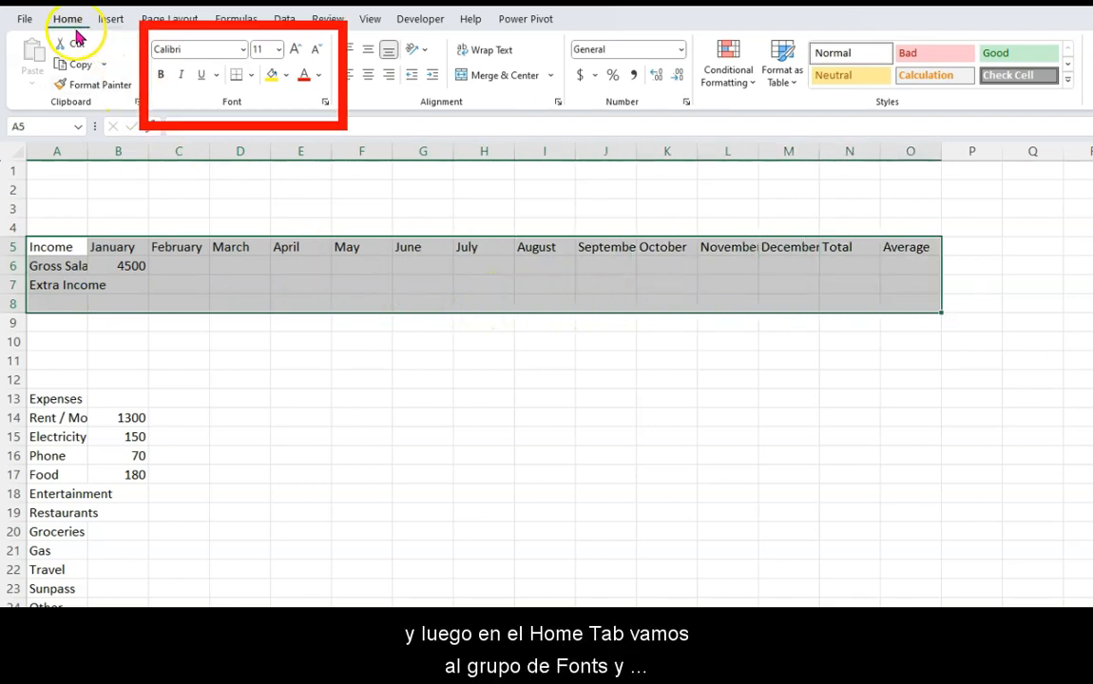
{"action": "left_click", "coordinate": [252, 76]}
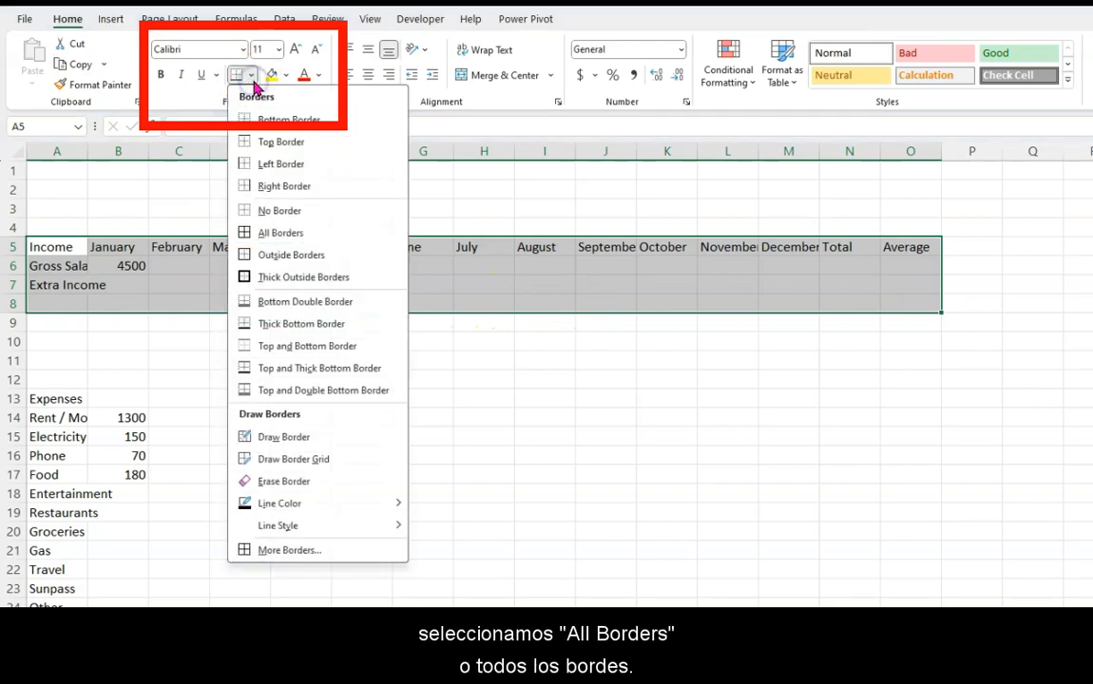
{"action": "left_click", "coordinate": [282, 235]}
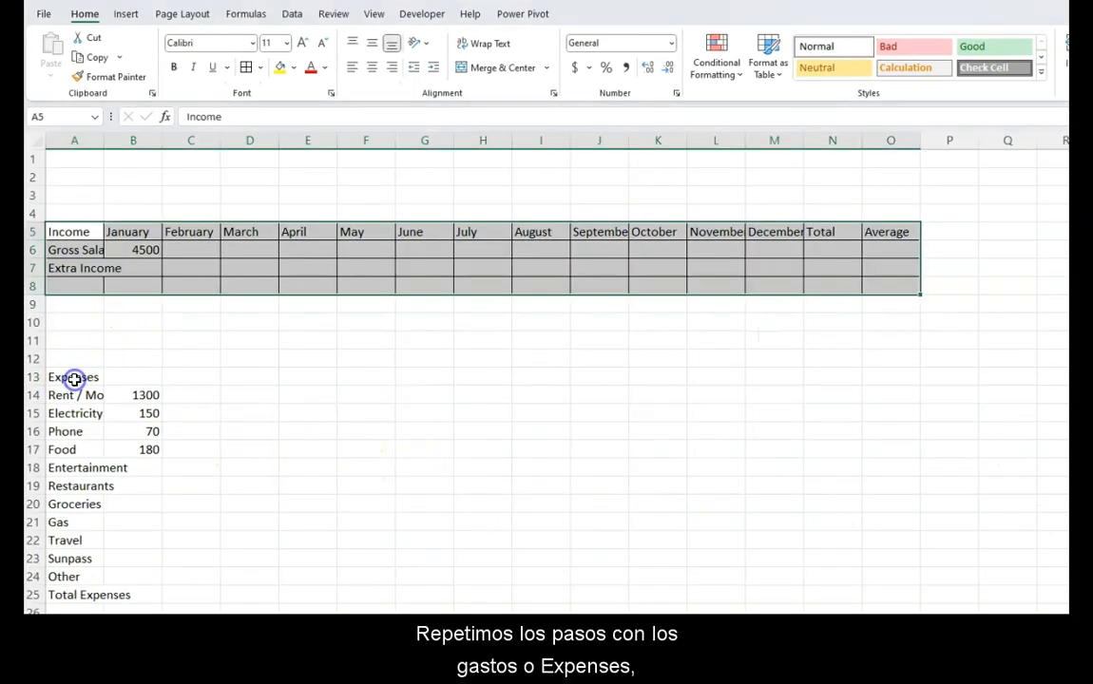
- Apply All Borders to the expenses table in cells A13 to O25
{"action": "left_click_drag", "start_coordinate": [74, 378], "coordinate": [887, 586]}
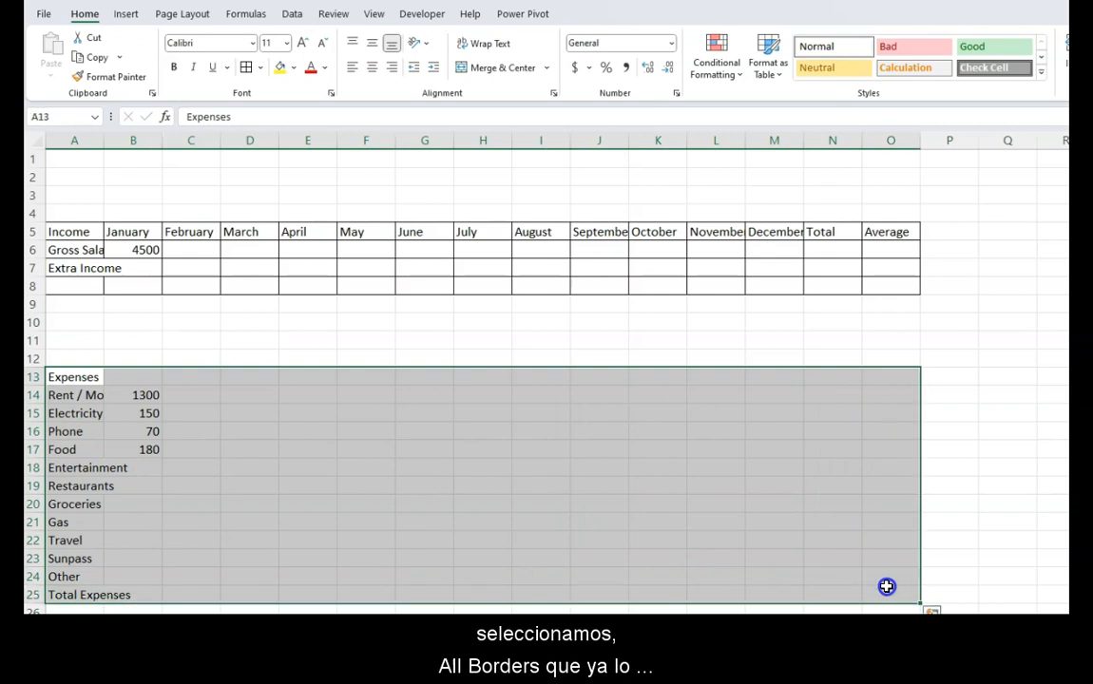
{"action": "left_click", "coordinate": [245, 75]}
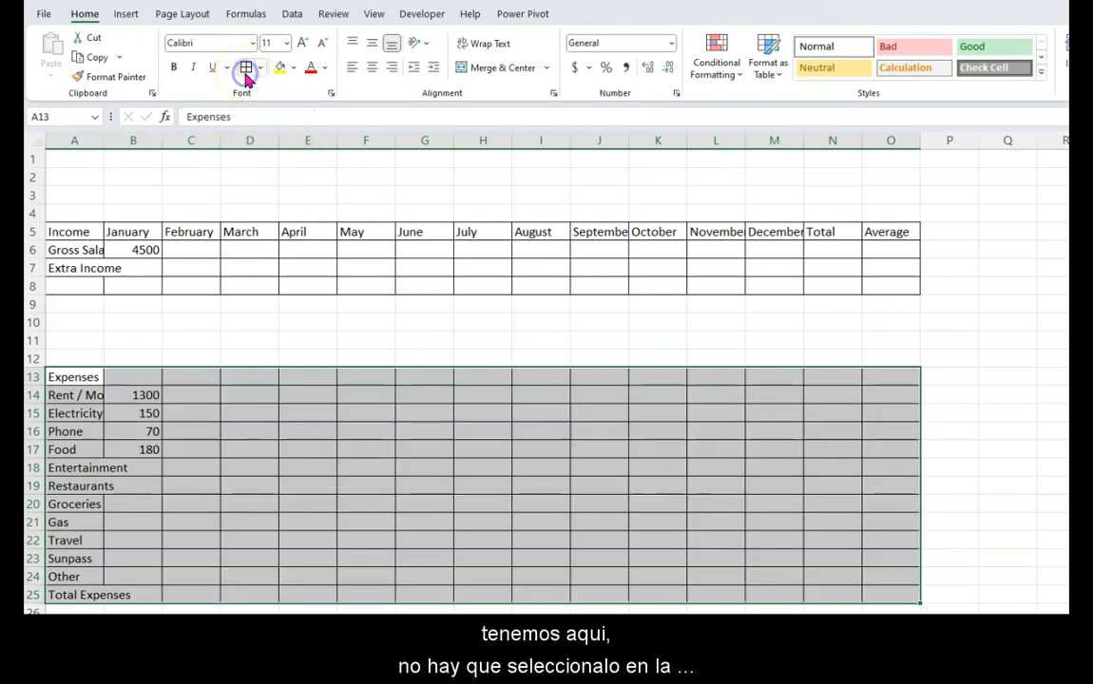
{"action": "left_click", "coordinate": [246, 75]}
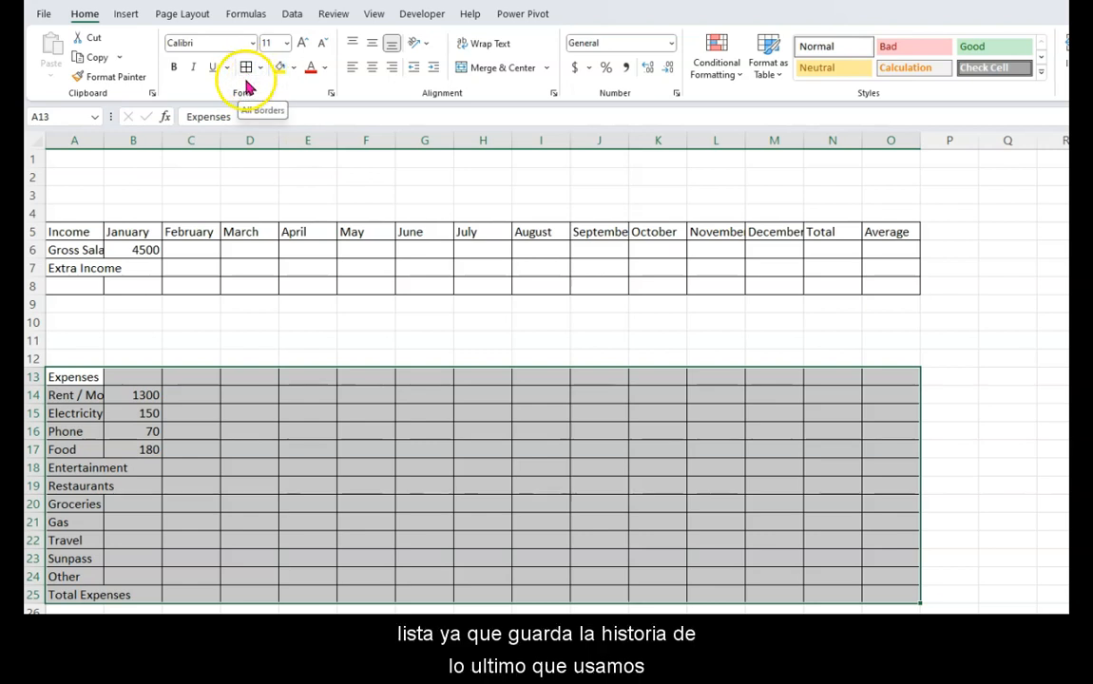
{"action": "left_click", "coordinate": [129, 503]}
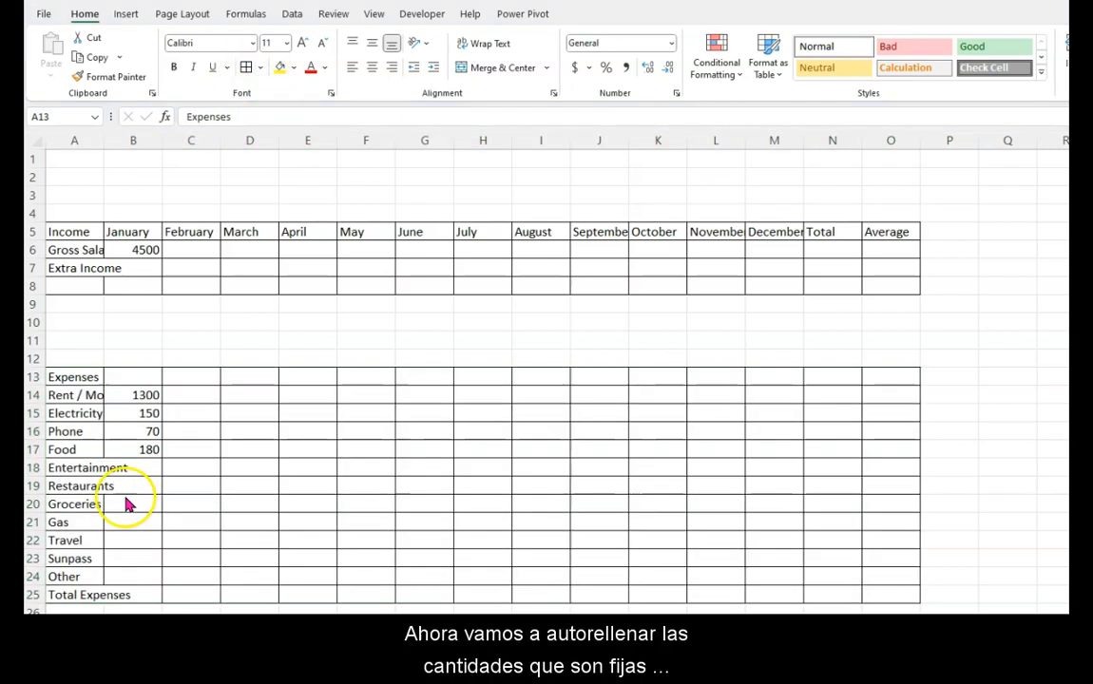
- Fill the January gross salary of 4500 across row 6 through December
{"action": "left_click", "coordinate": [138, 396]}
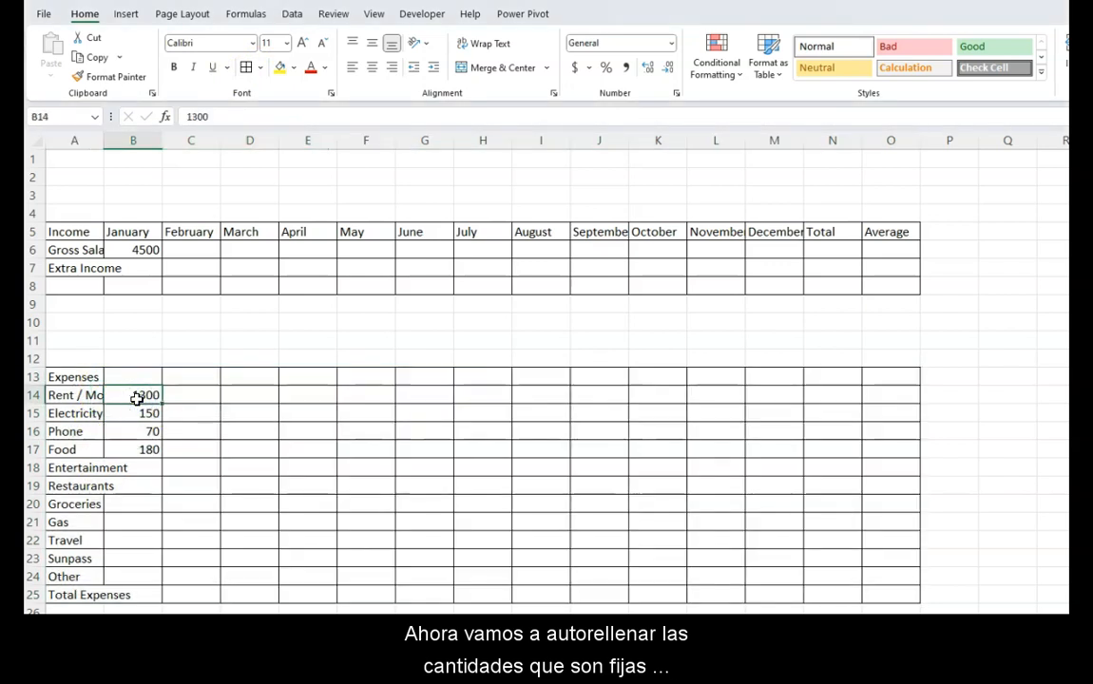
{"action": "left_click", "coordinate": [138, 251]}
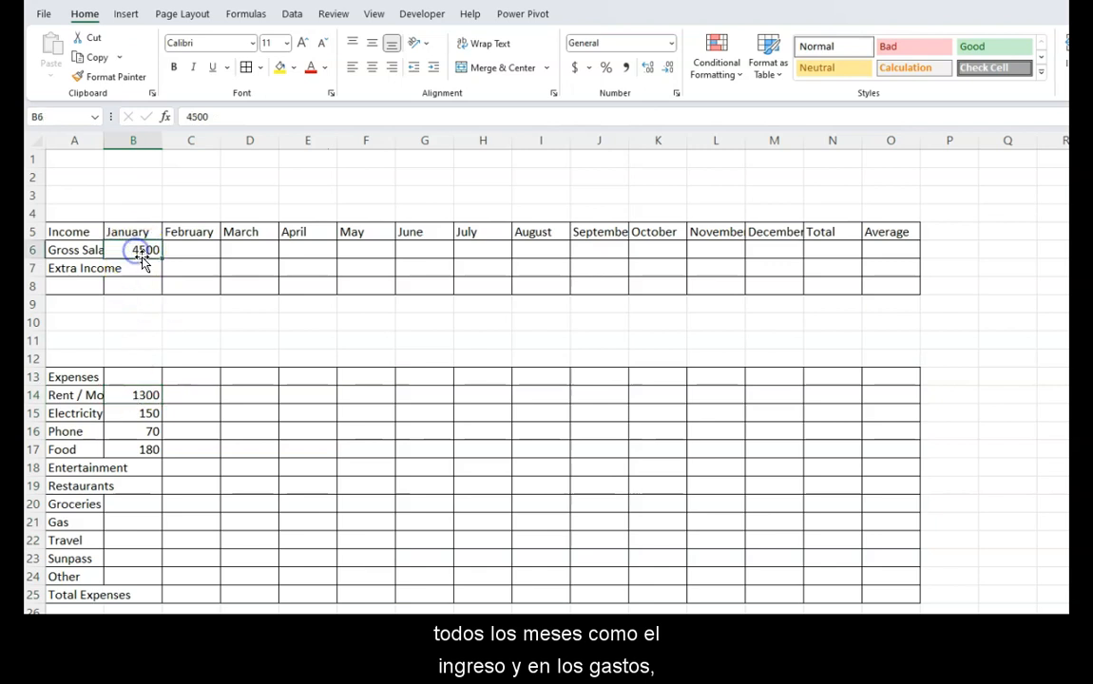
{"action": "left_click_drag", "start_coordinate": [193, 255], "coordinate": [808, 257]}
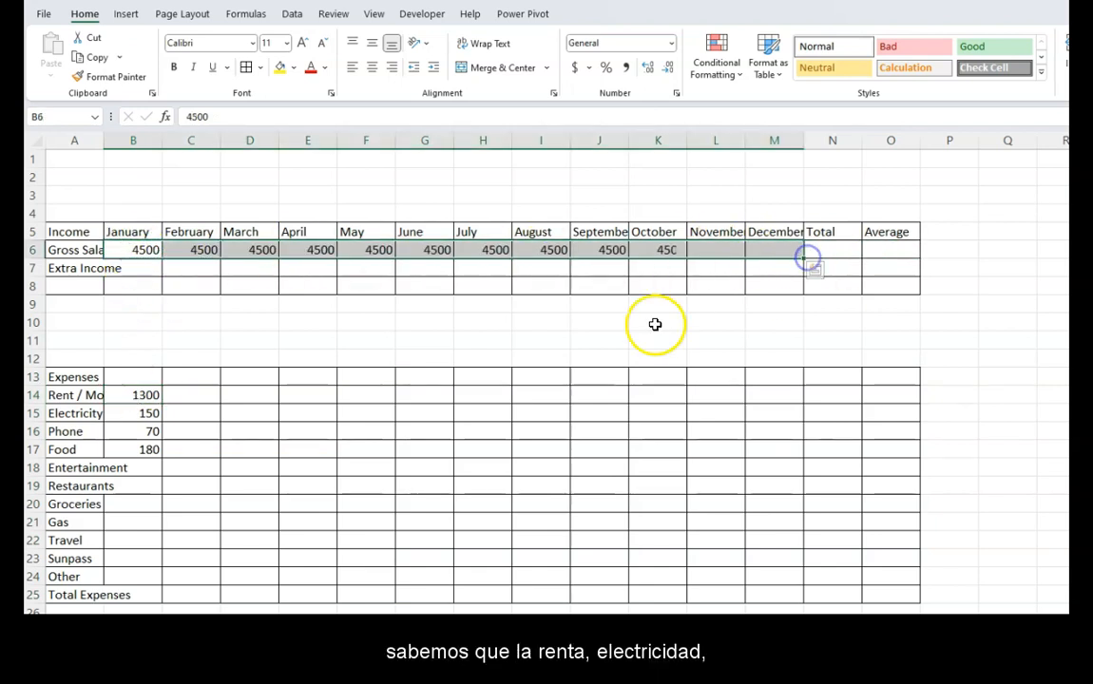
- Fill the January amounts for Rent / Mortgage, Electricity, Phone and Food across through December in rows 14 to 17
{"action": "left_click", "coordinate": [148, 395]}
{"action": "left_click_drag", "start_coordinate": [151, 395], "coordinate": [788, 454]}
{"action": "left_click", "coordinate": [598, 503]}
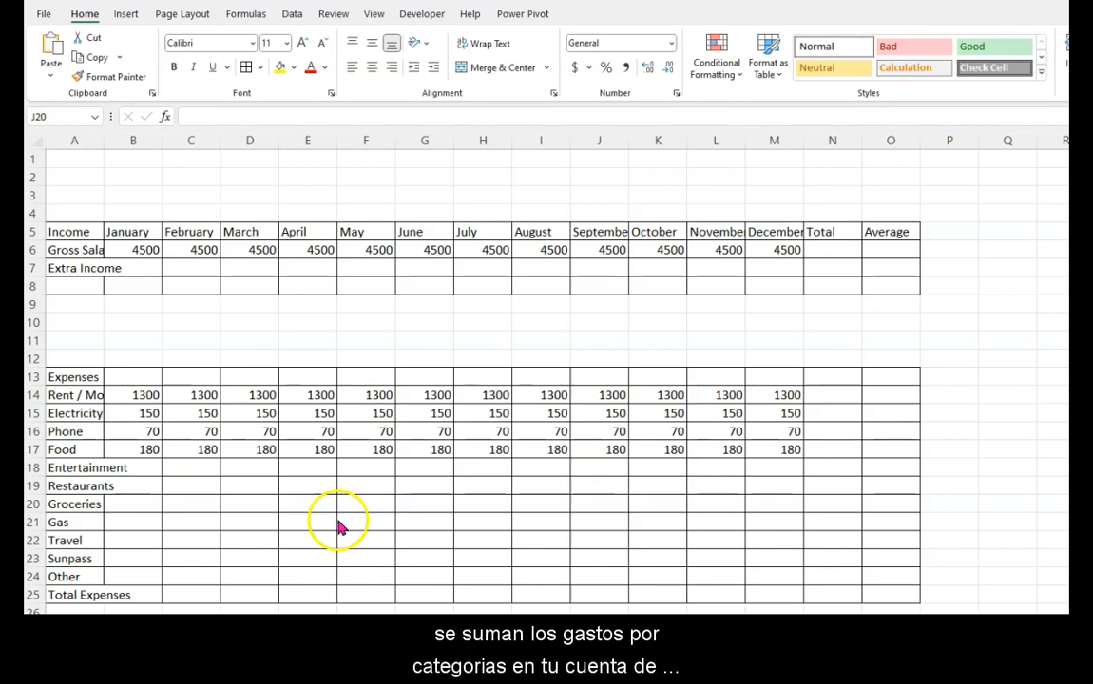
- Paste the prepared monthly amounts for Entertainment, Restaurants and Groceries into cells B18 to M20
{"action": "left_click", "coordinate": [139, 469]}
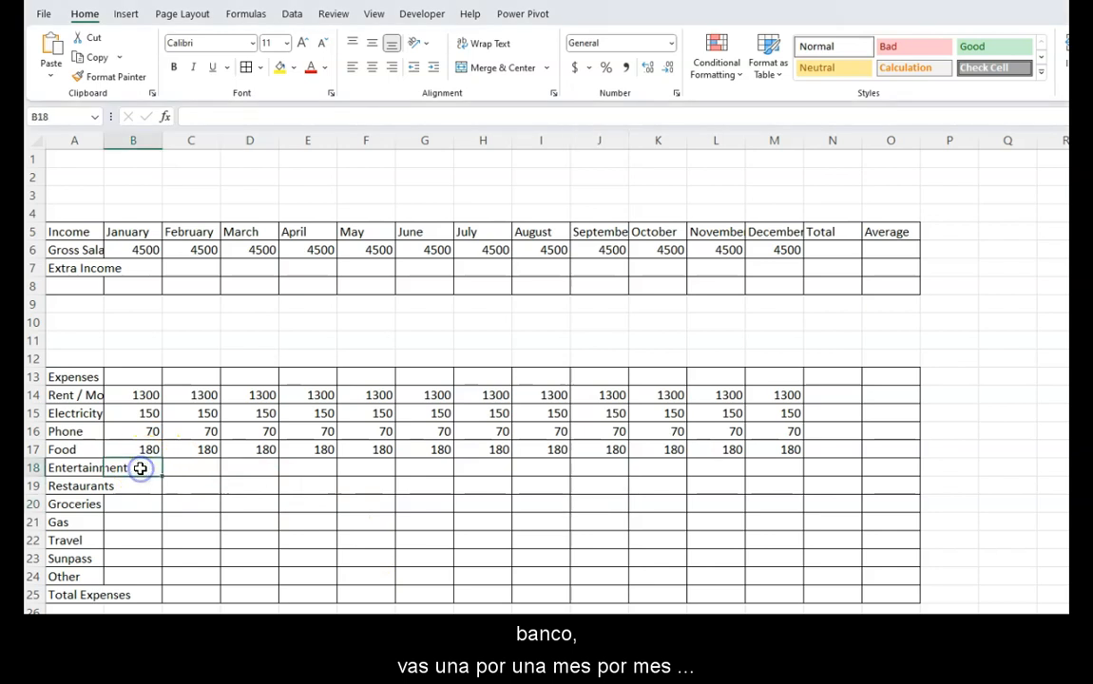
{"action": "mouse_move", "coordinate": [140, 468]}
{"action": "left_mouse_down"}
{"action": "mouse_move", "coordinate": [141, 498]}
{"action": "mouse_move", "coordinate": [783, 511]}
{"action": "left_mouse_up"}
{"action": "key", "text": "ctrl+v"}
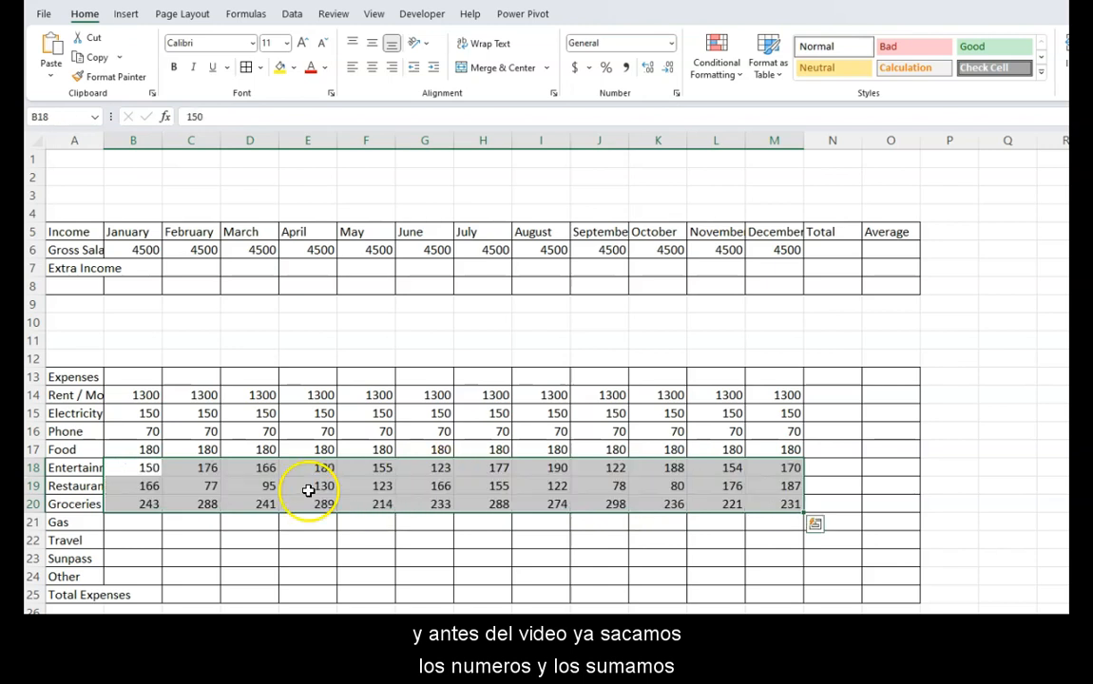
- Apply All Borders to the pasted amounts in cells B18 to M20
{"action": "left_click_drag", "start_coordinate": [142, 468], "coordinate": [754, 499]}
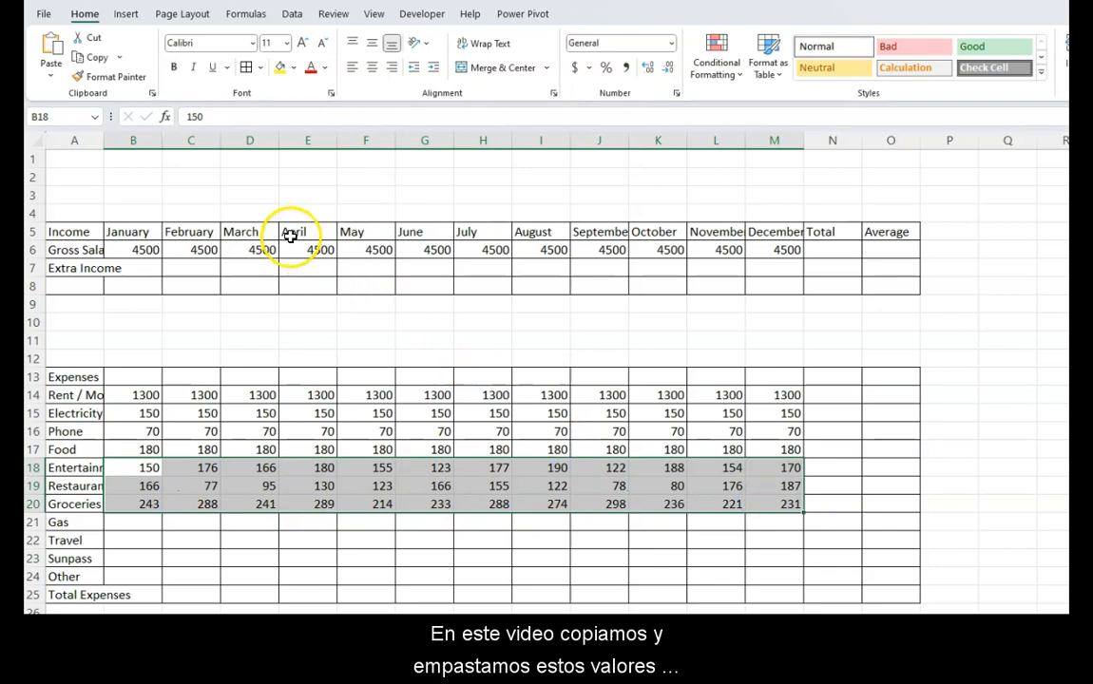
{"action": "left_click", "coordinate": [245, 70]}
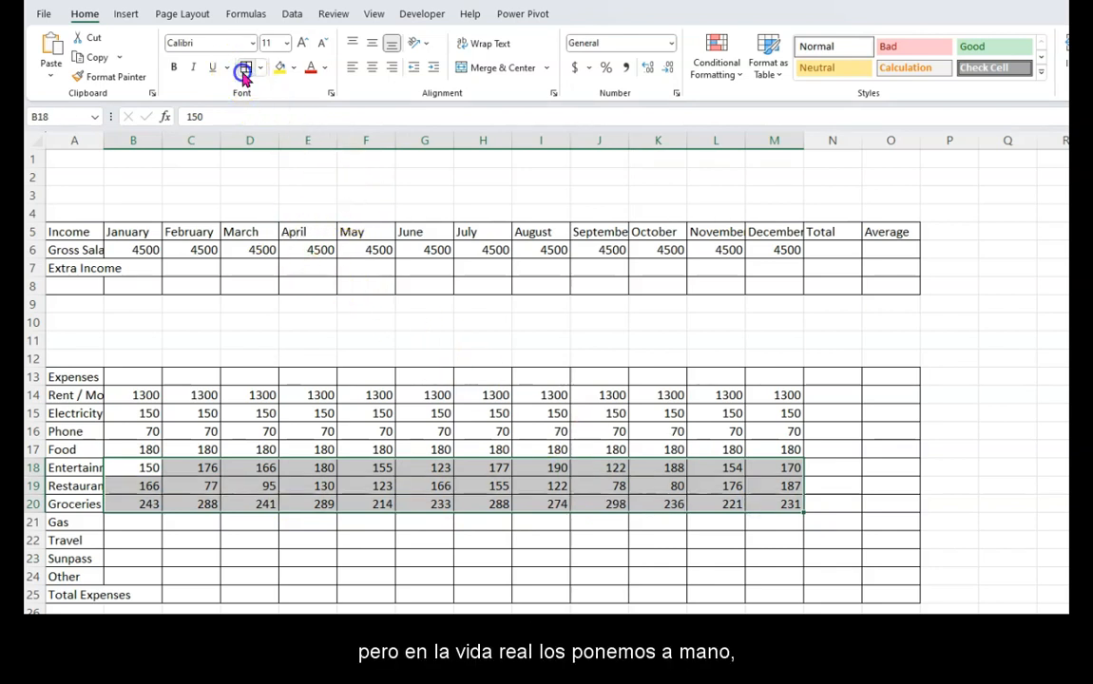
{"action": "left_click", "coordinate": [415, 501]}
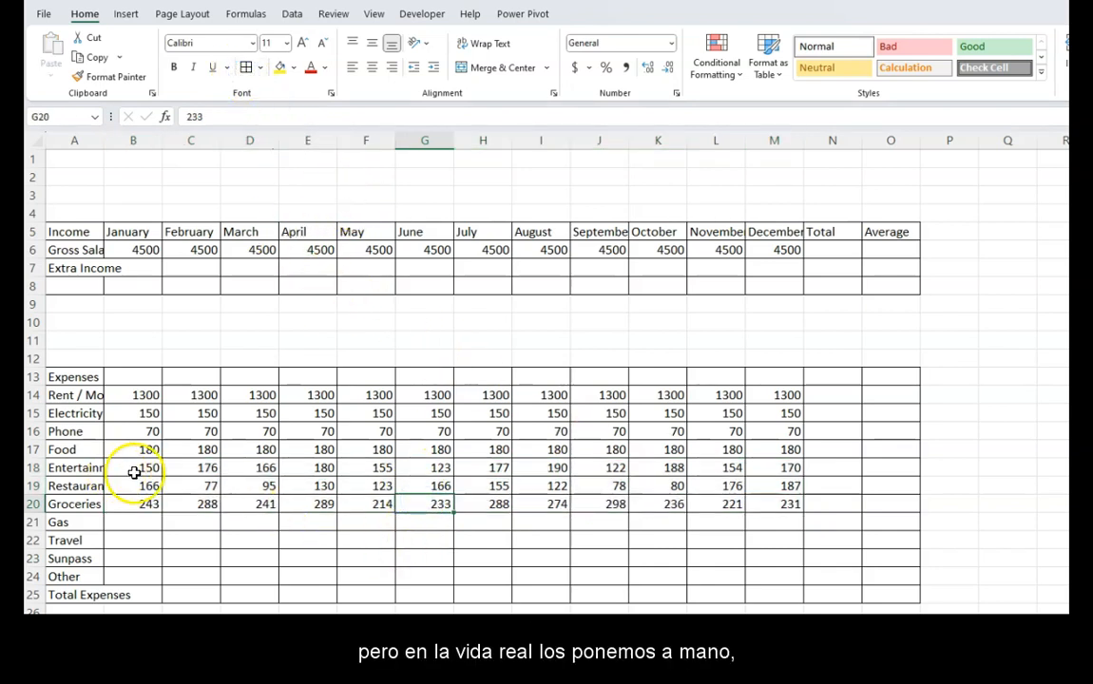
{"action": "left_click", "coordinate": [136, 469]}
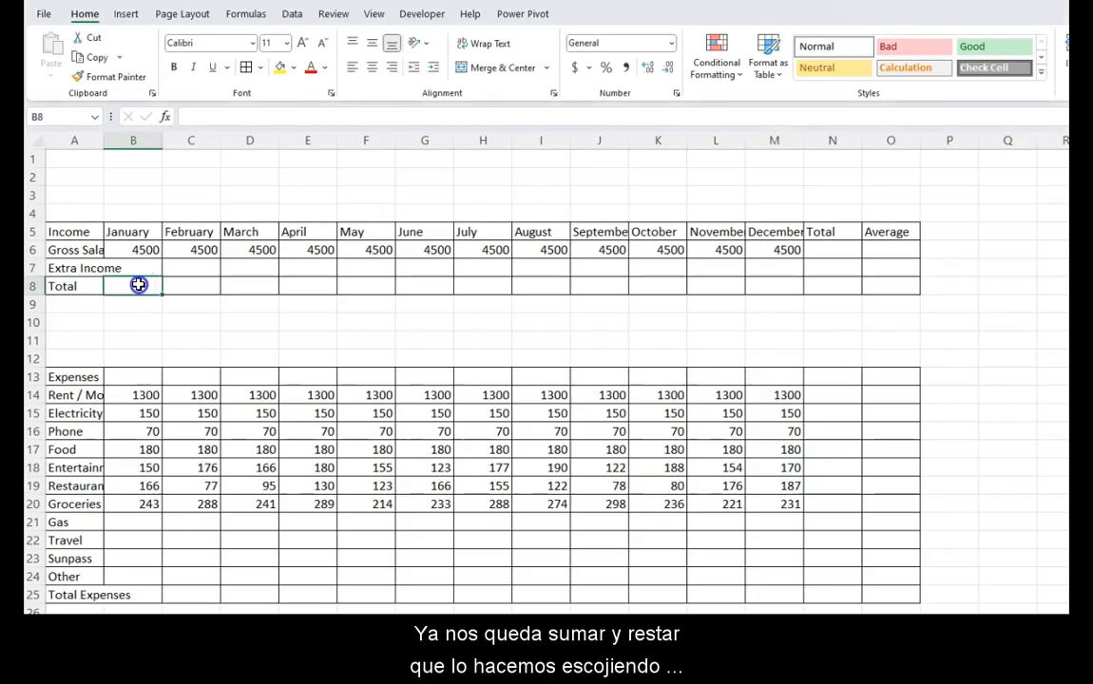
- Total each month's income from January to December in cells B8 to M8 with AutoSum
{"action": "left_click_drag", "start_coordinate": [138, 286], "coordinate": [786, 285]}
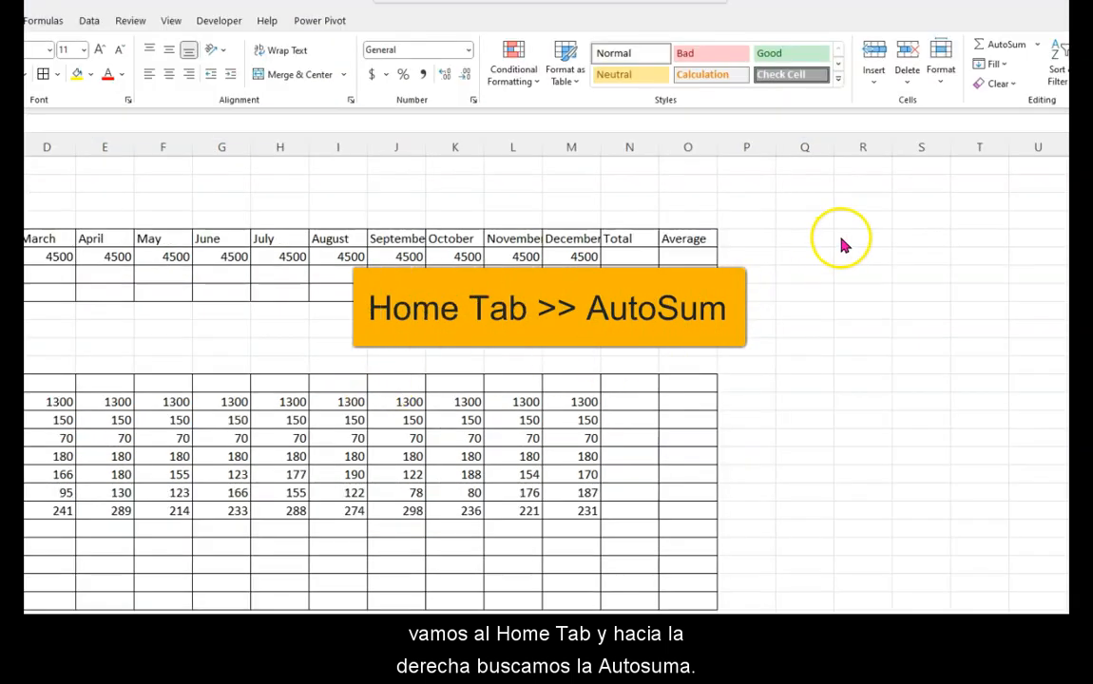
{"action": "left_click", "coordinate": [999, 46]}
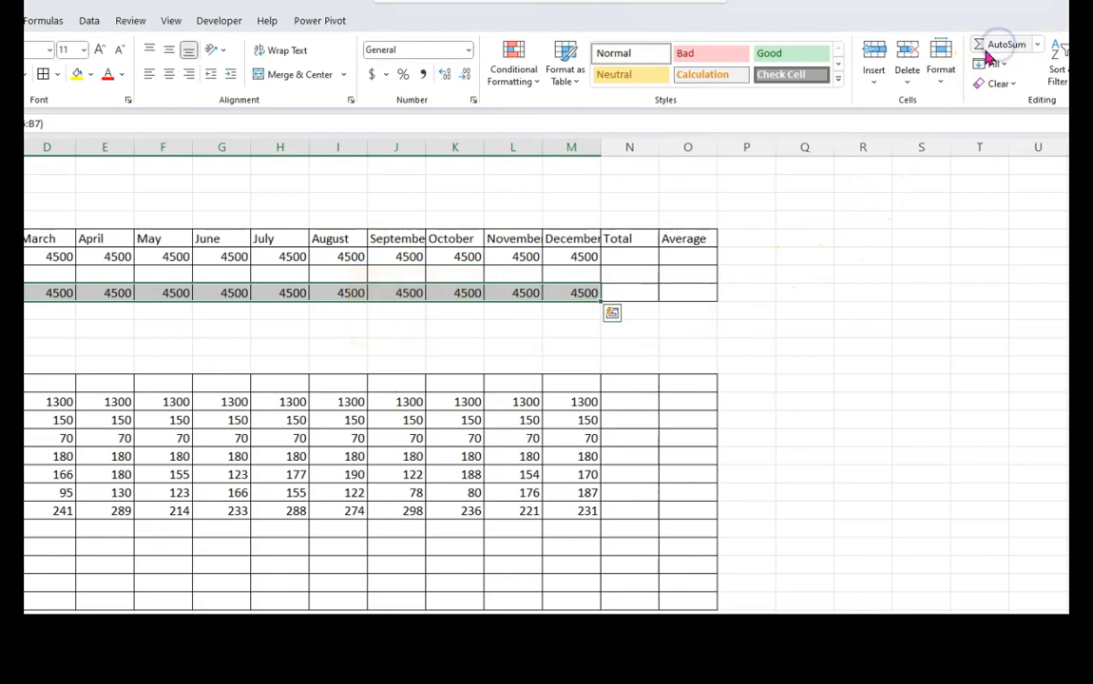
- Fill the Income header row A5 to O5 and the Expenses header row A13 to O13 with light green
{"action": "left_click", "coordinate": [86, 231]}
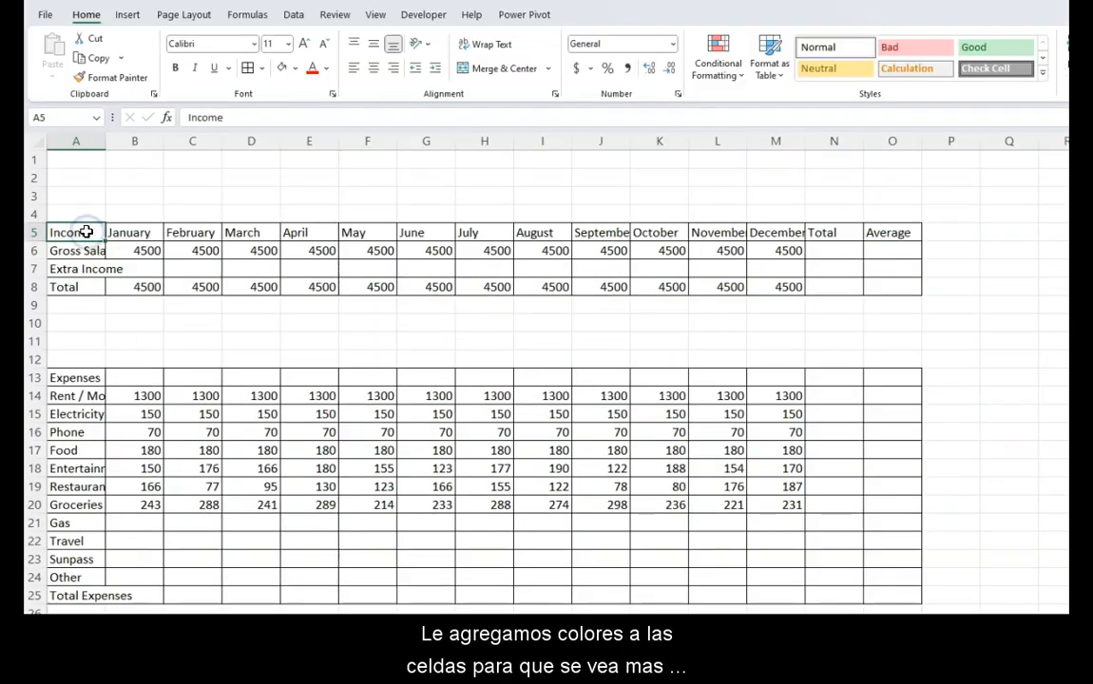
{"action": "left_click_drag", "start_coordinate": [86, 232], "coordinate": [884, 232]}
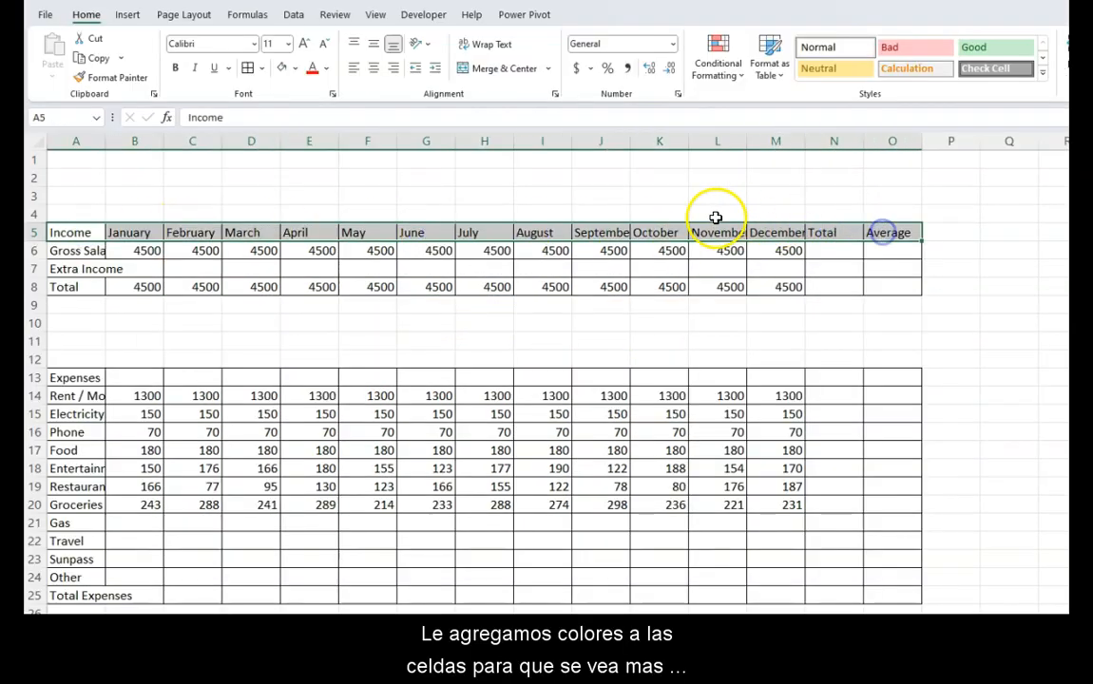
{"action": "left_click", "coordinate": [294, 68]}
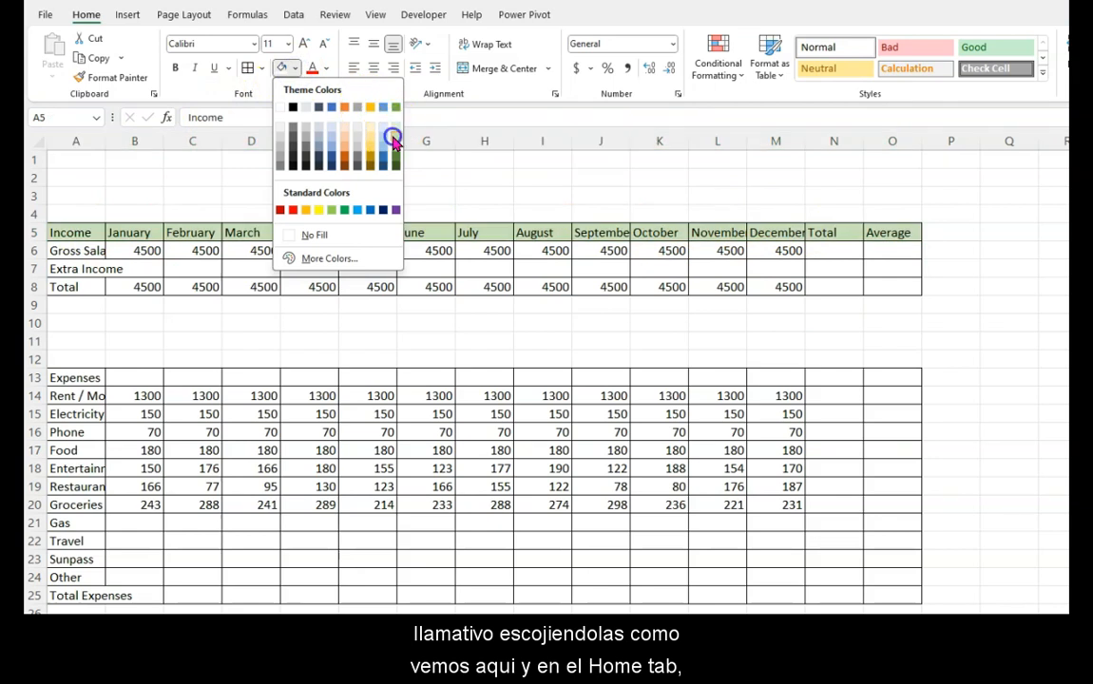
{"action": "left_click", "coordinate": [393, 139]}
{"action": "left_click", "coordinate": [81, 380]}
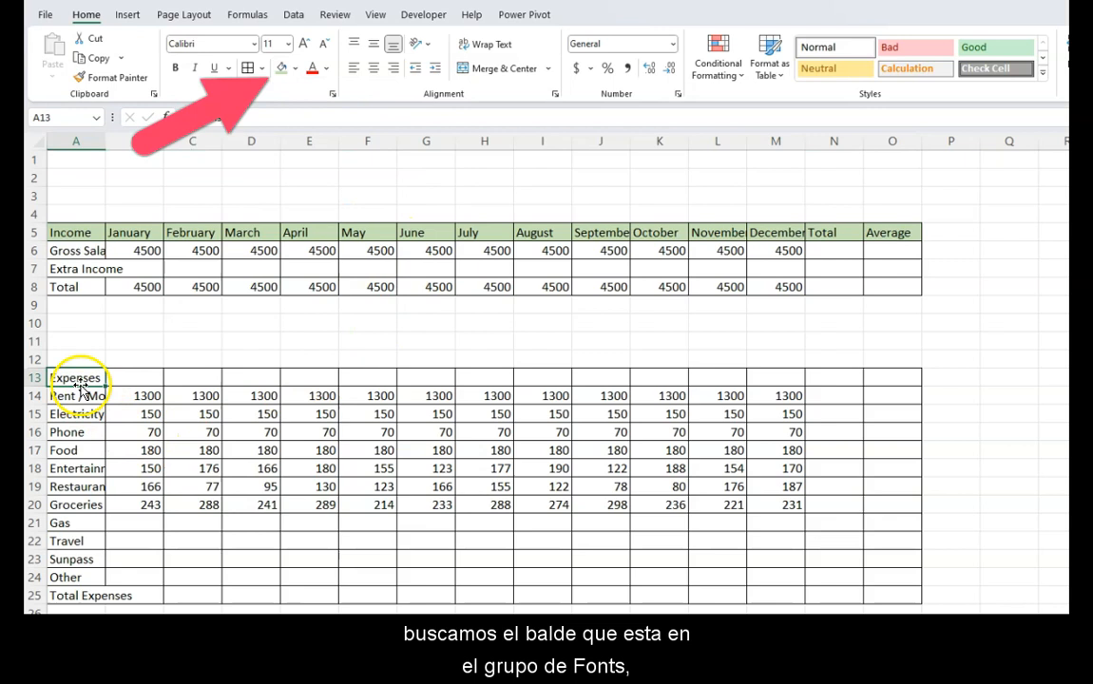
{"action": "left_click_drag", "start_coordinate": [81, 379], "coordinate": [878, 378]}
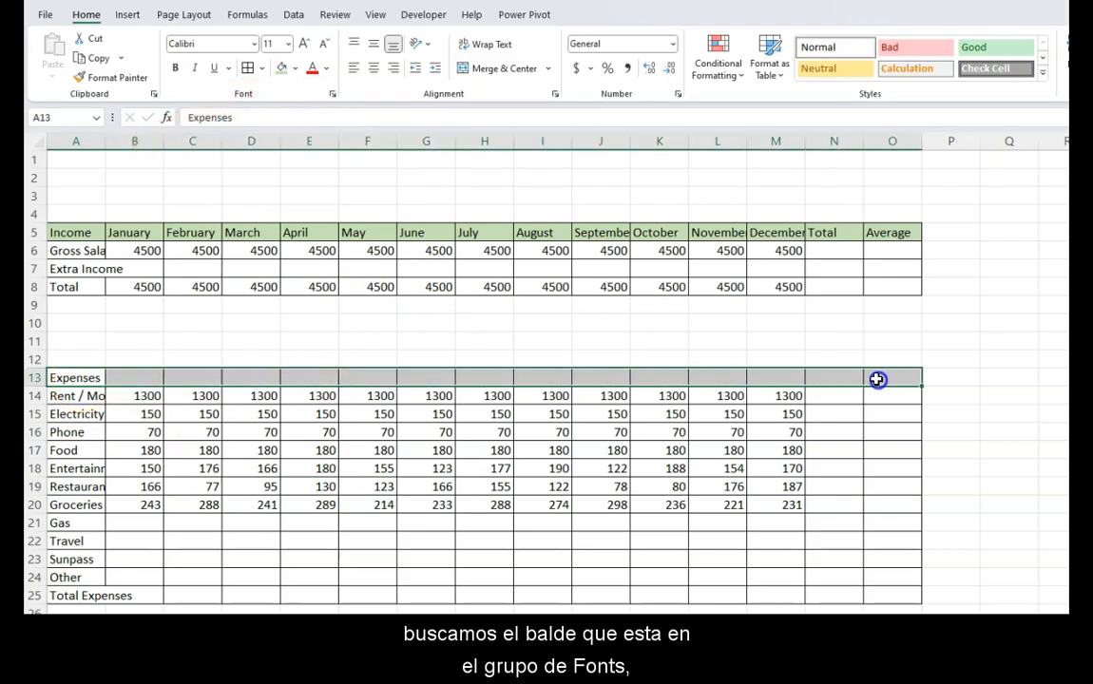
{"action": "left_click", "coordinate": [277, 71]}
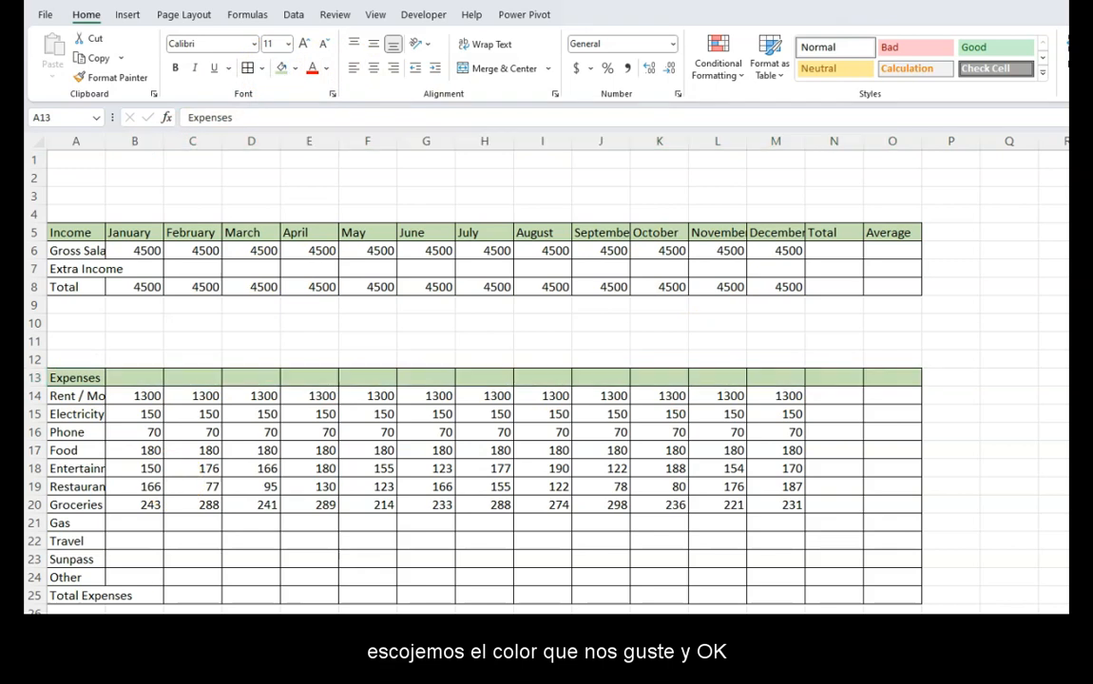
- Copy the header formatting from the February cell onto the Total row A8 to O8 and the Total Expenses row A25 to O25 with Format Painter
{"action": "left_click", "coordinate": [87, 232]}
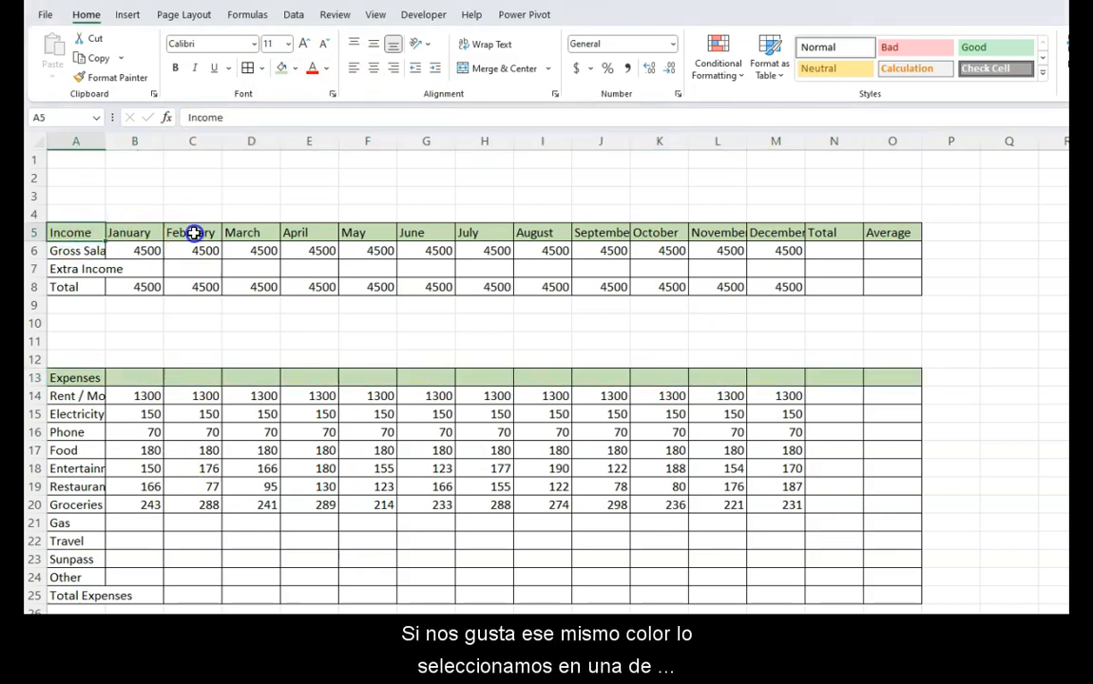
{"action": "left_click", "coordinate": [193, 233]}
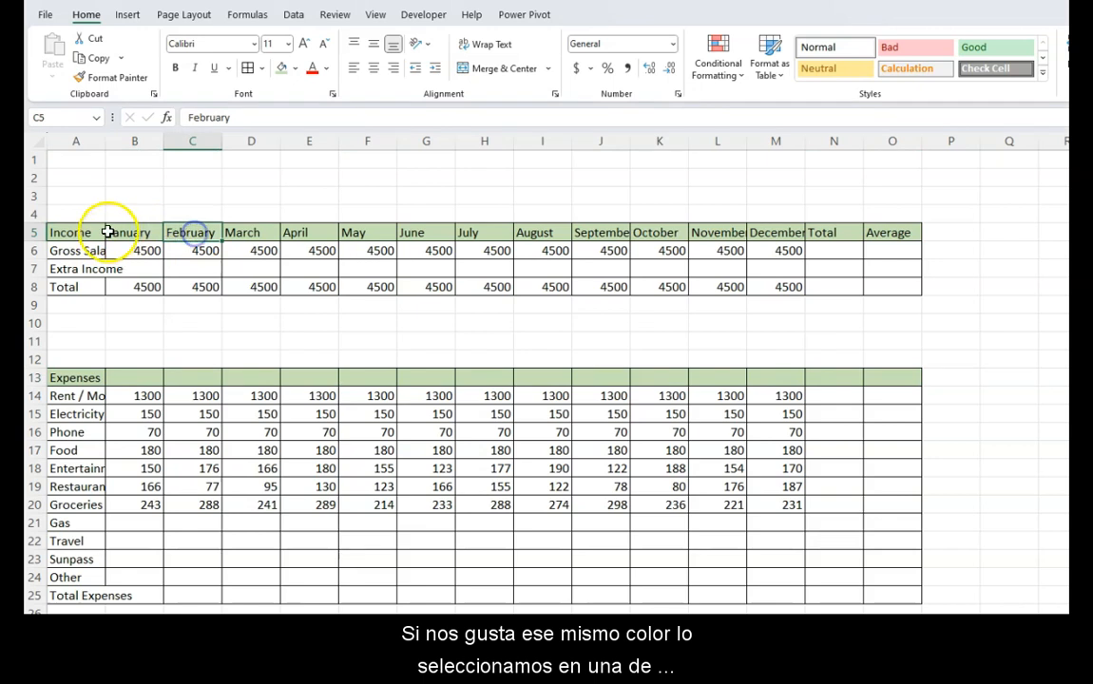
{"action": "double_click", "coordinate": [110, 85]}
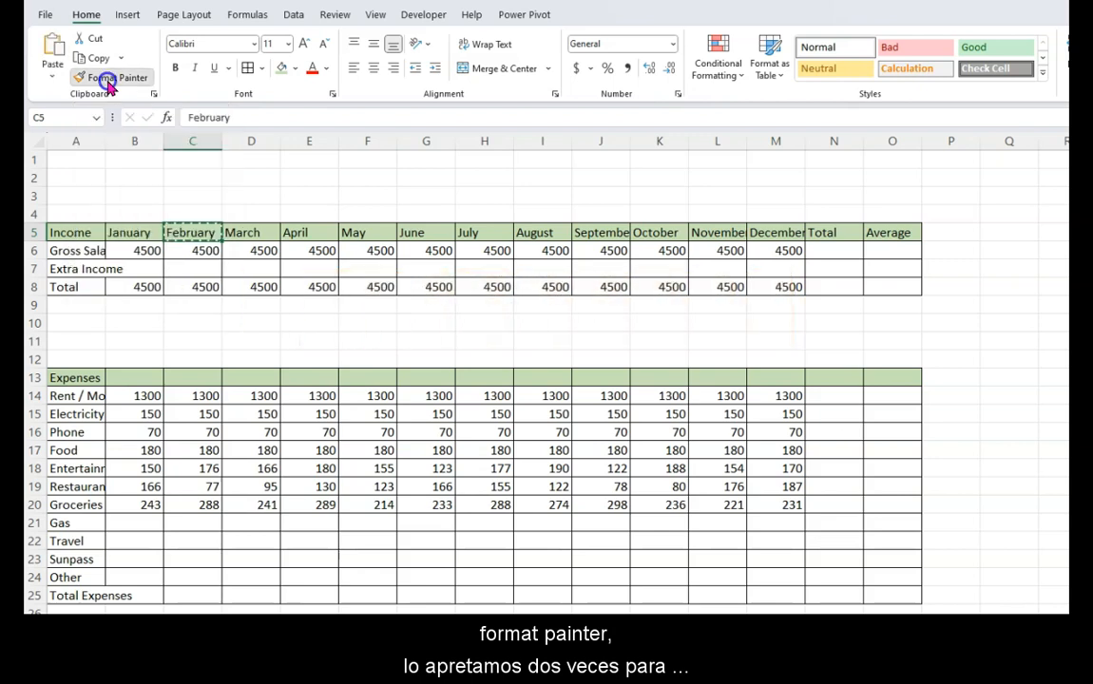
{"action": "left_click_drag", "start_coordinate": [81, 291], "coordinate": [882, 291]}
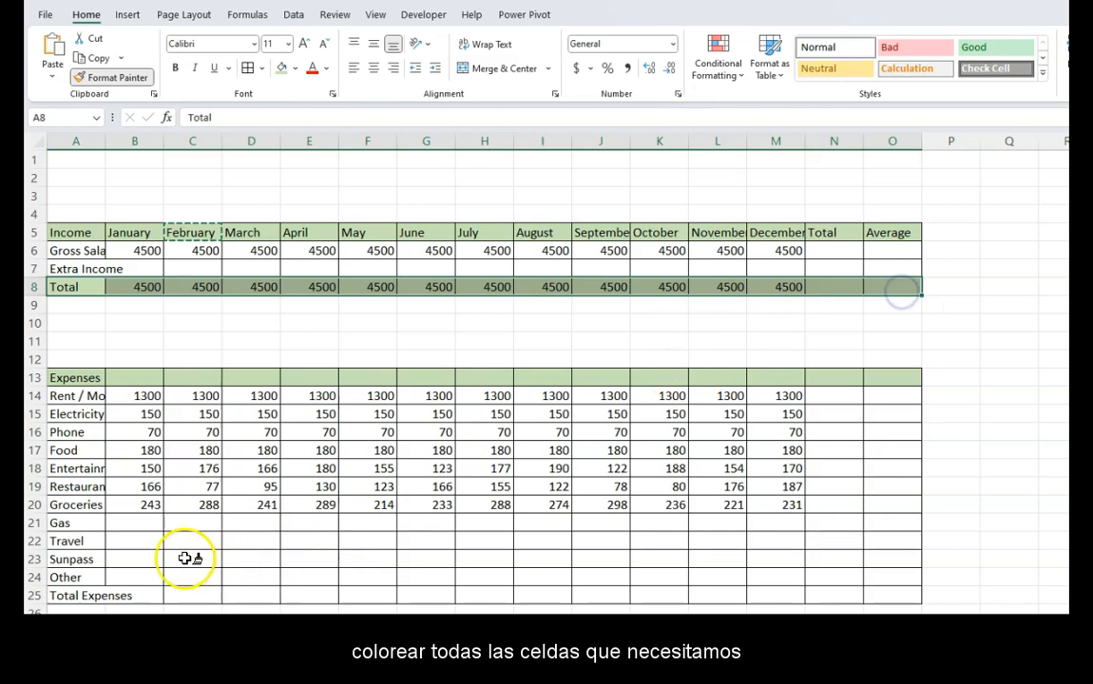
{"action": "left_click", "coordinate": [103, 596]}
{"action": "left_click_drag", "start_coordinate": [103, 596], "coordinate": [882, 593]}
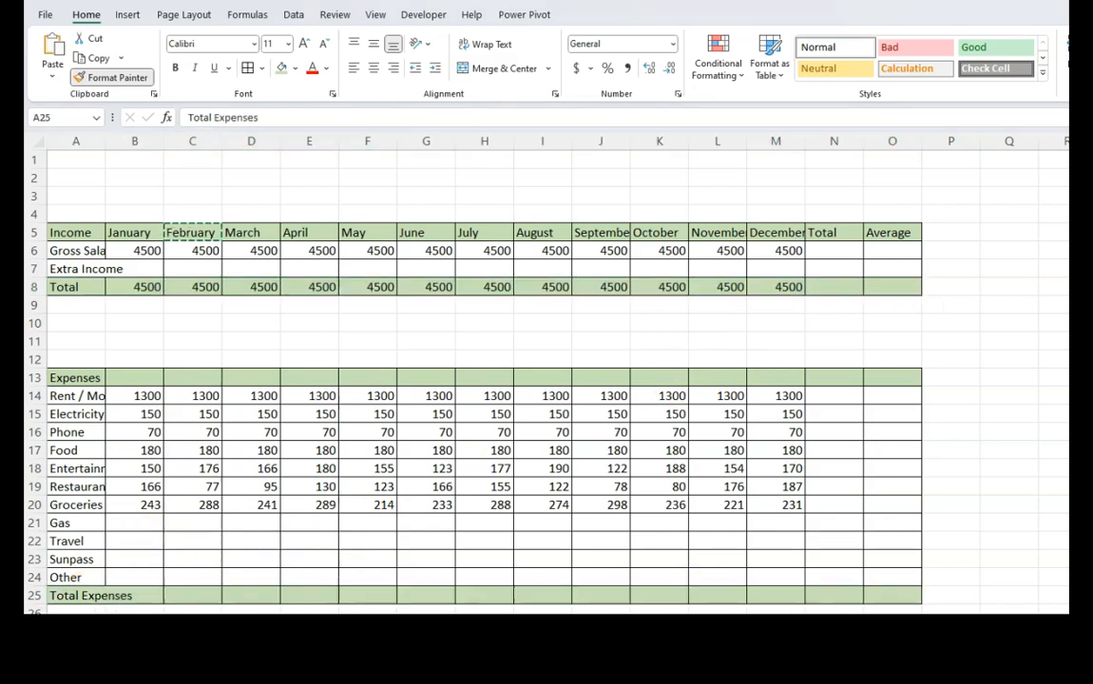
{"action": "left_click", "coordinate": [76, 650]}
{"action": "key", "text": "Escape"}
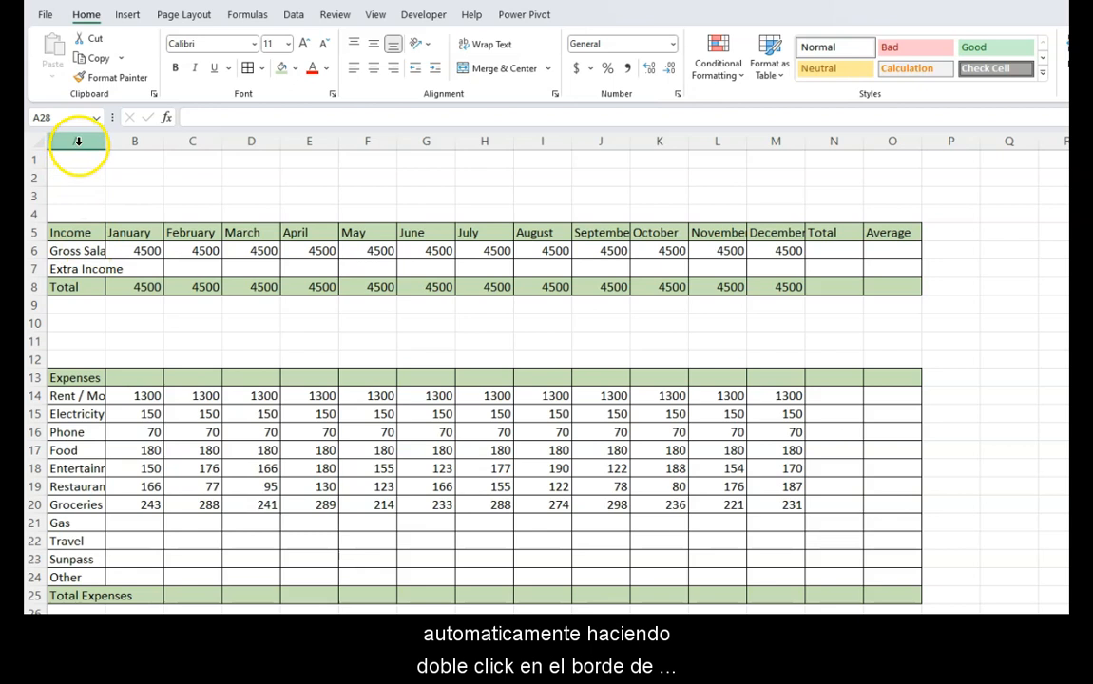
- Fit all column widths of the worksheet to their contents
{"action": "left_click", "coordinate": [35, 139]}
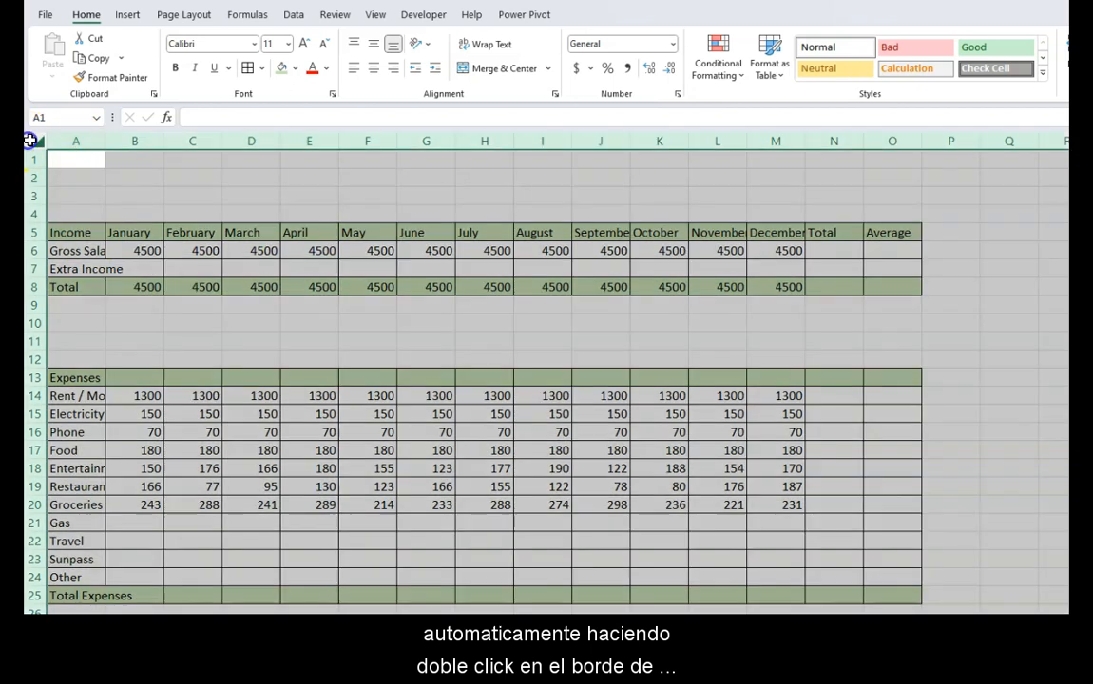
{"action": "double_click", "coordinate": [105, 143]}
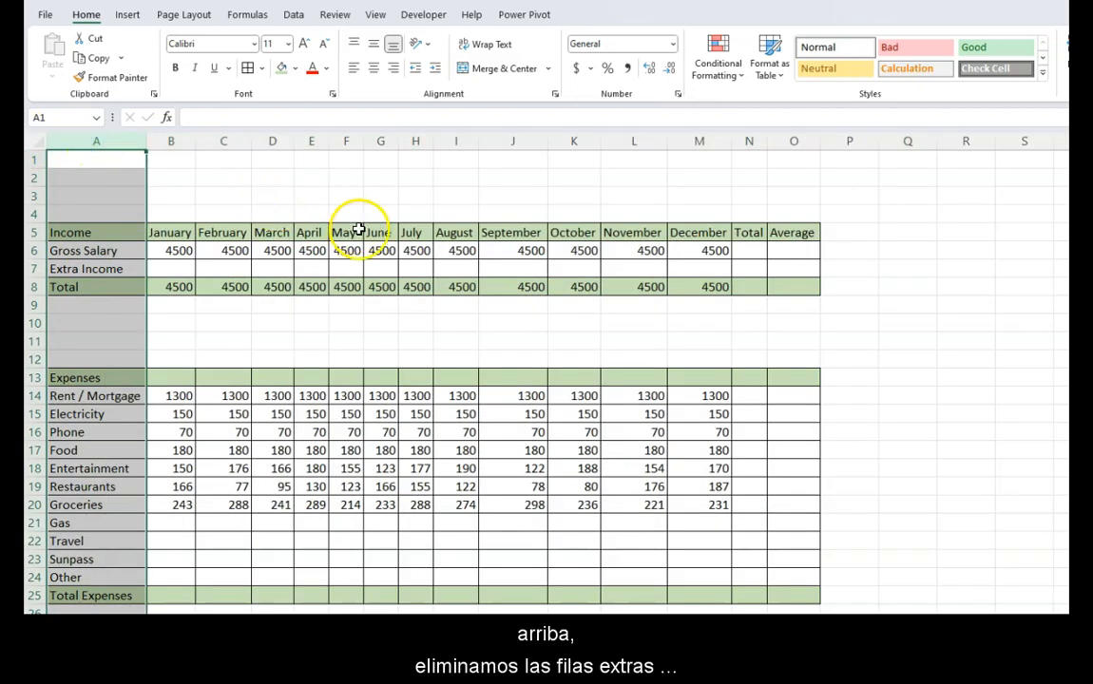
{"action": "left_click", "coordinate": [380, 292]}
- Delete the surplus empty rows 10 and 11 between the income and expense tables
{"action": "left_click_drag", "start_coordinate": [34, 324], "coordinate": [39, 337]}
{"action": "right_click", "coordinate": [39, 337]}
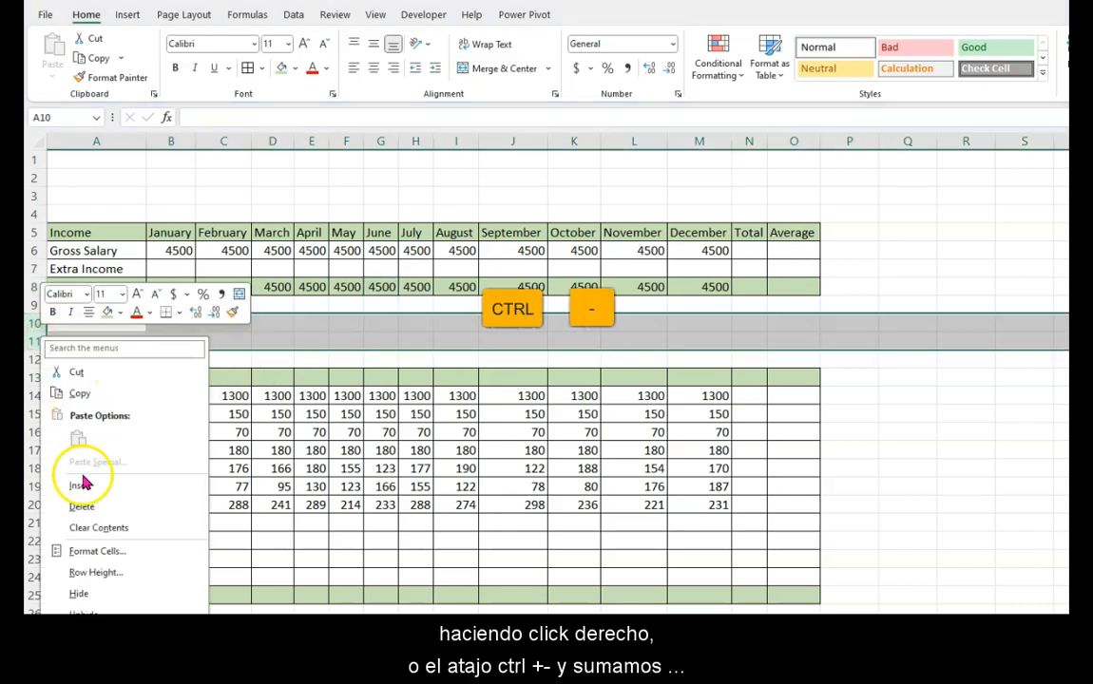
{"action": "left_click", "coordinate": [106, 500]}
- Total each month's expenses from January to December in cells B23 to M23 with AutoSum
{"action": "left_click", "coordinate": [153, 542]}
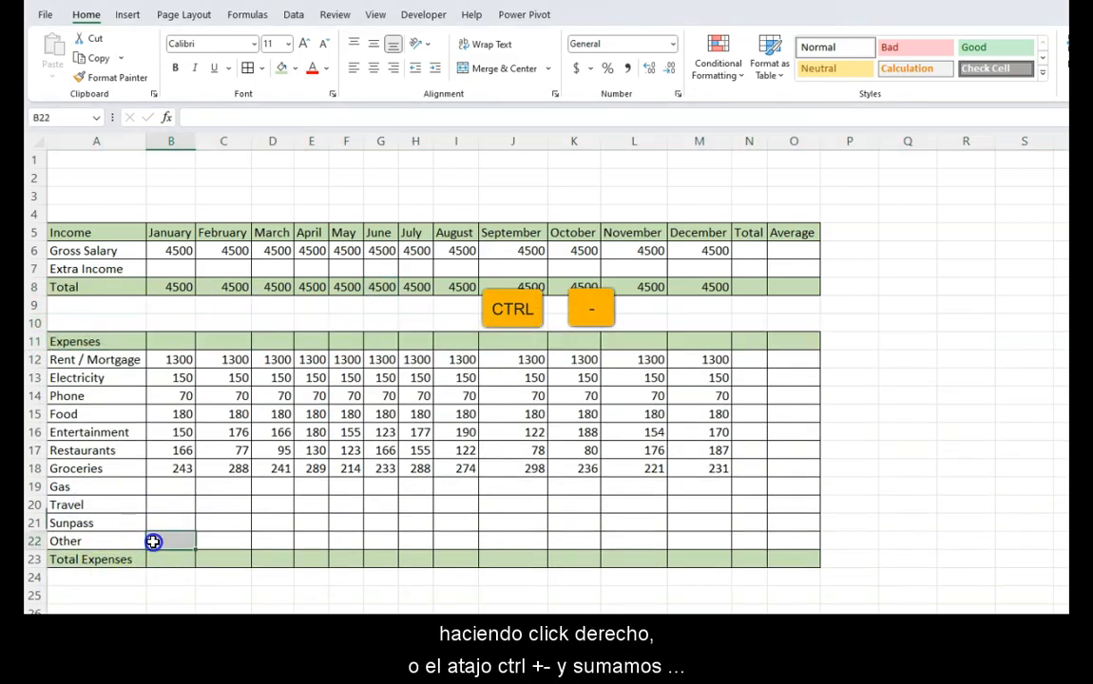
{"action": "left_click_drag", "start_coordinate": [160, 559], "coordinate": [727, 560]}
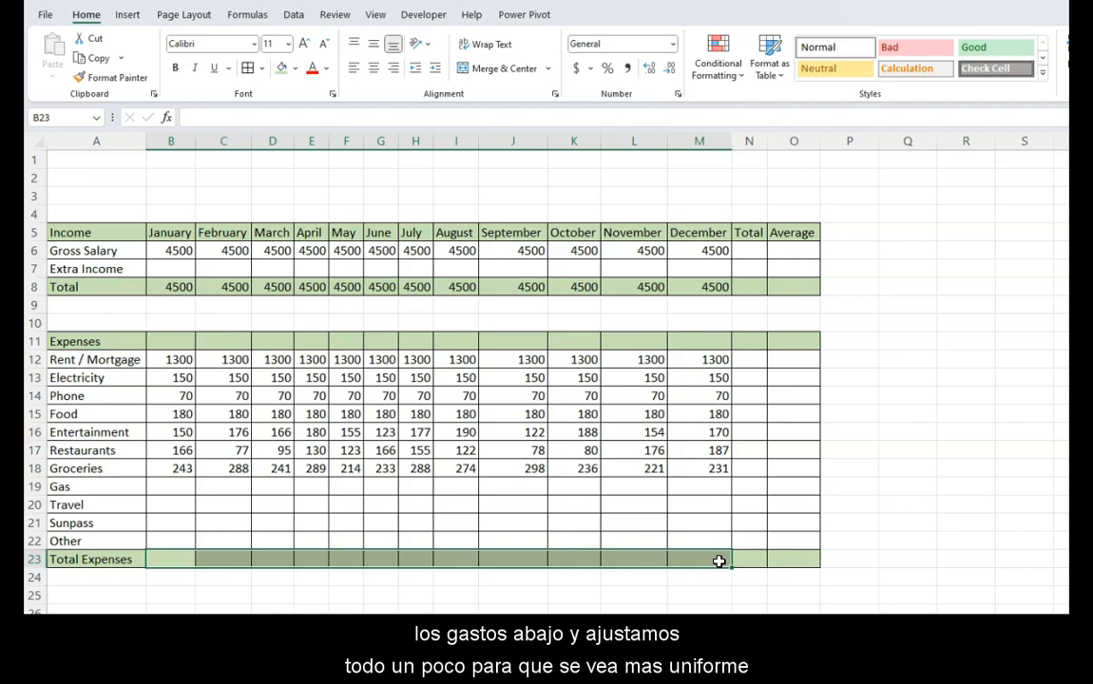
{"action": "key", "text": "alt+equal"}
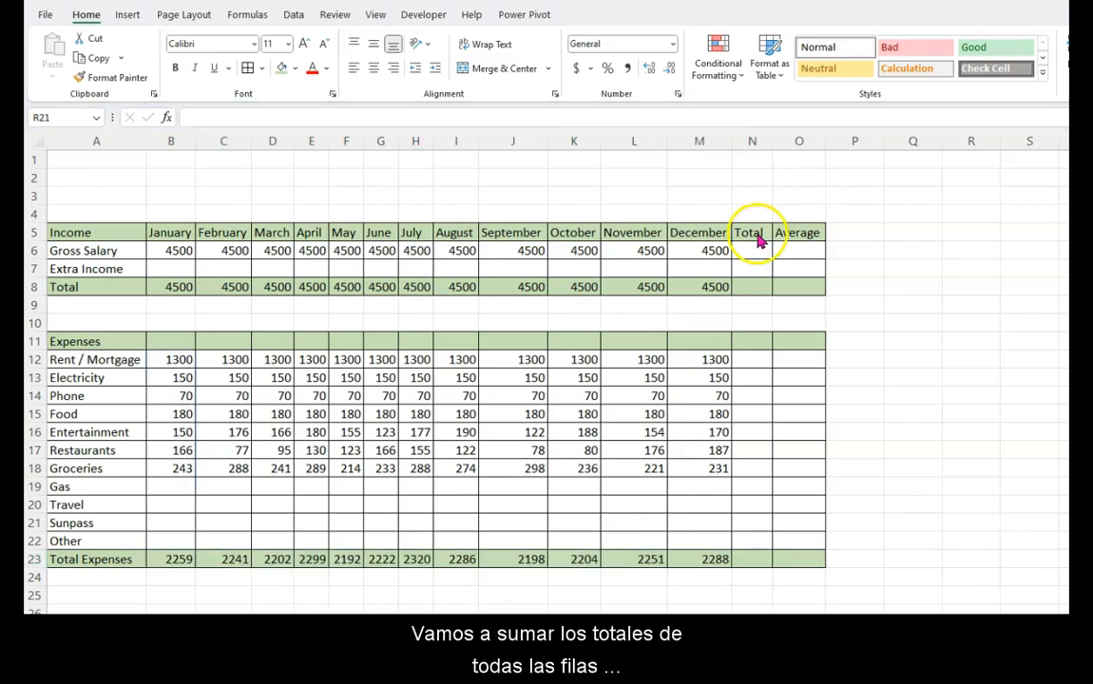
- Total every row across the months in the Total column, cells N6 to N23, with AutoSum
{"action": "left_click_drag", "start_coordinate": [753, 252], "coordinate": [754, 556]}
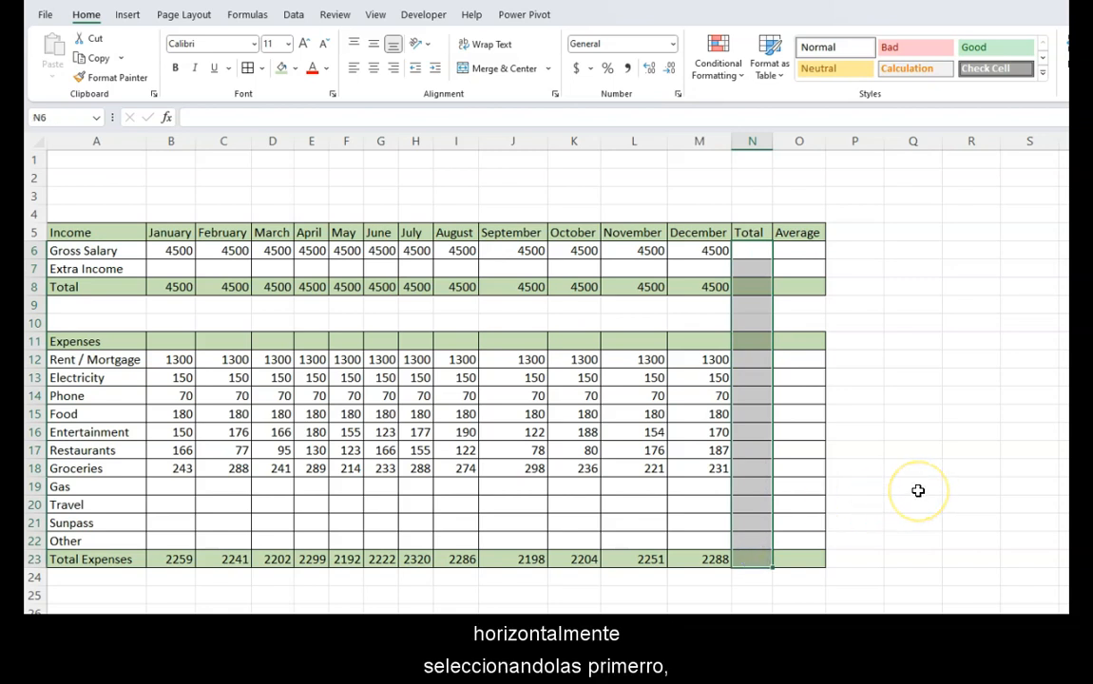
{"action": "key", "text": "alt+equal"}
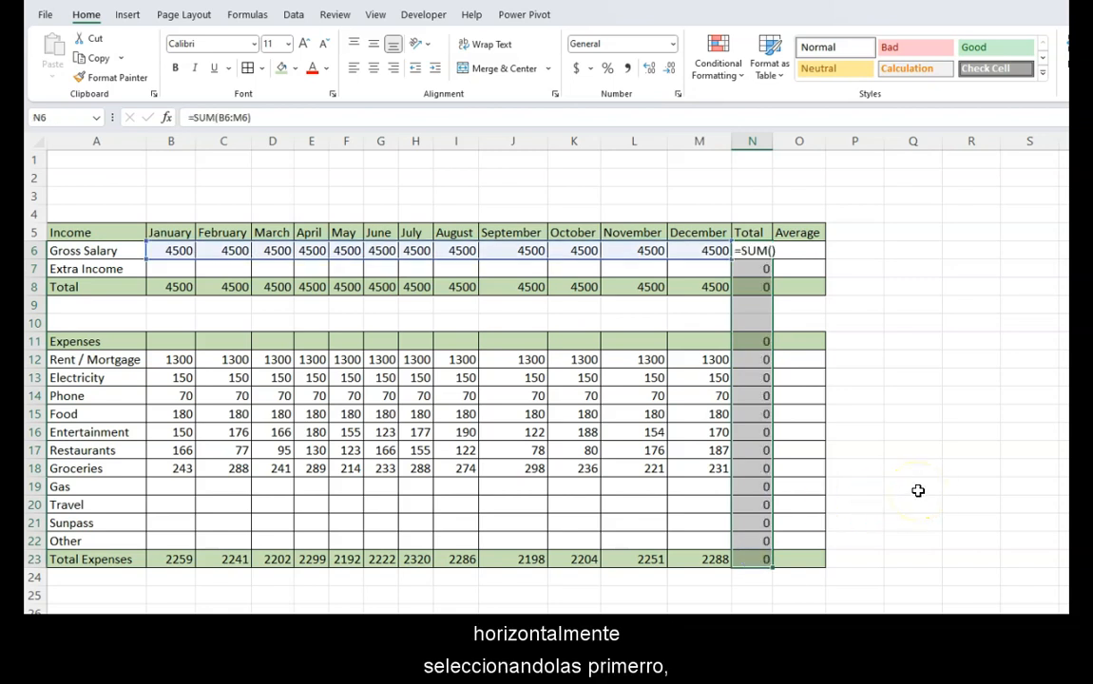
{"action": "left_click", "coordinate": [897, 432]}
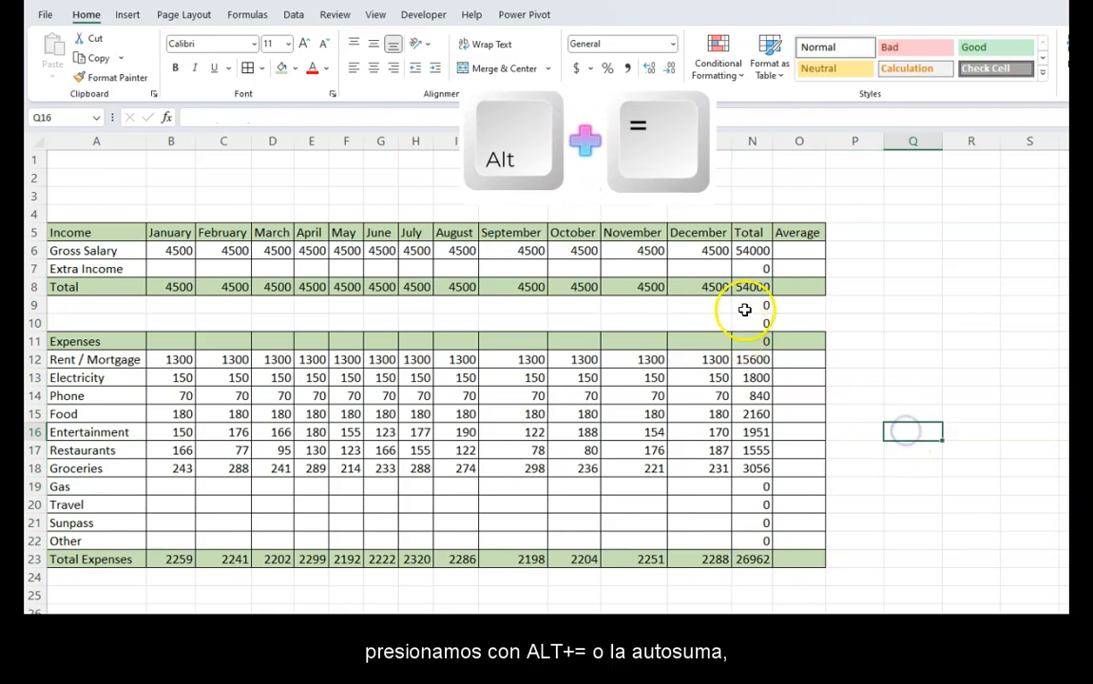
- Clear the zero totals from the empty rows of the Total column: N7, N9 to N11 and N19 to N22
{"action": "left_click_drag", "start_coordinate": [744, 307], "coordinate": [746, 316]}
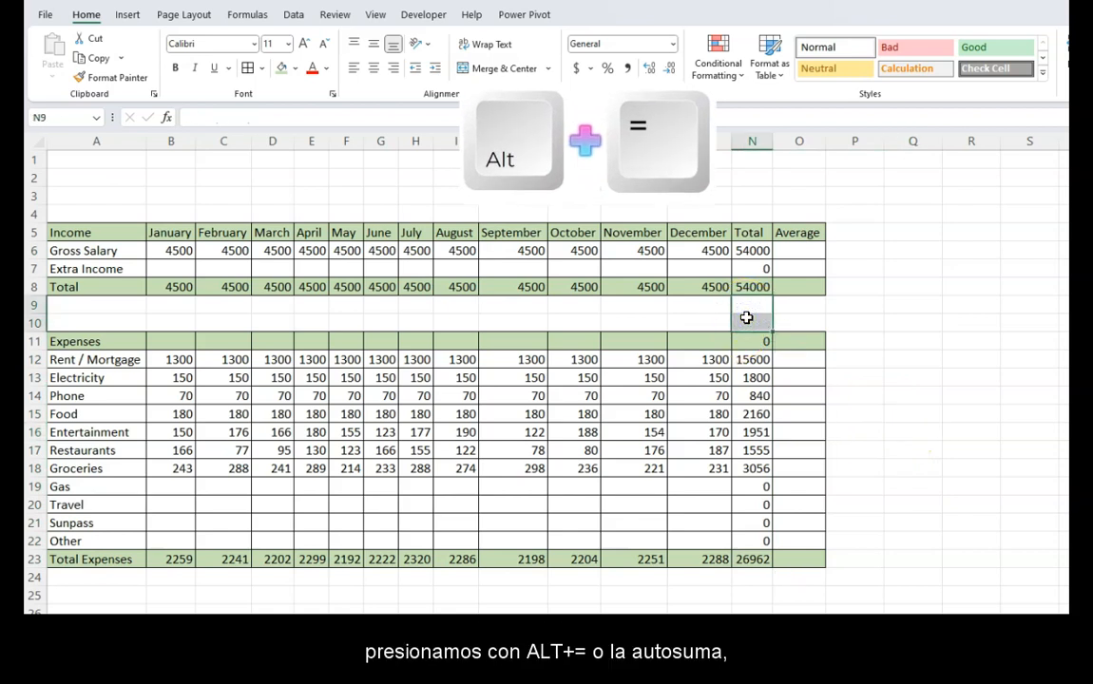
{"action": "left_click_drag", "start_coordinate": [757, 486], "coordinate": [755, 531]}
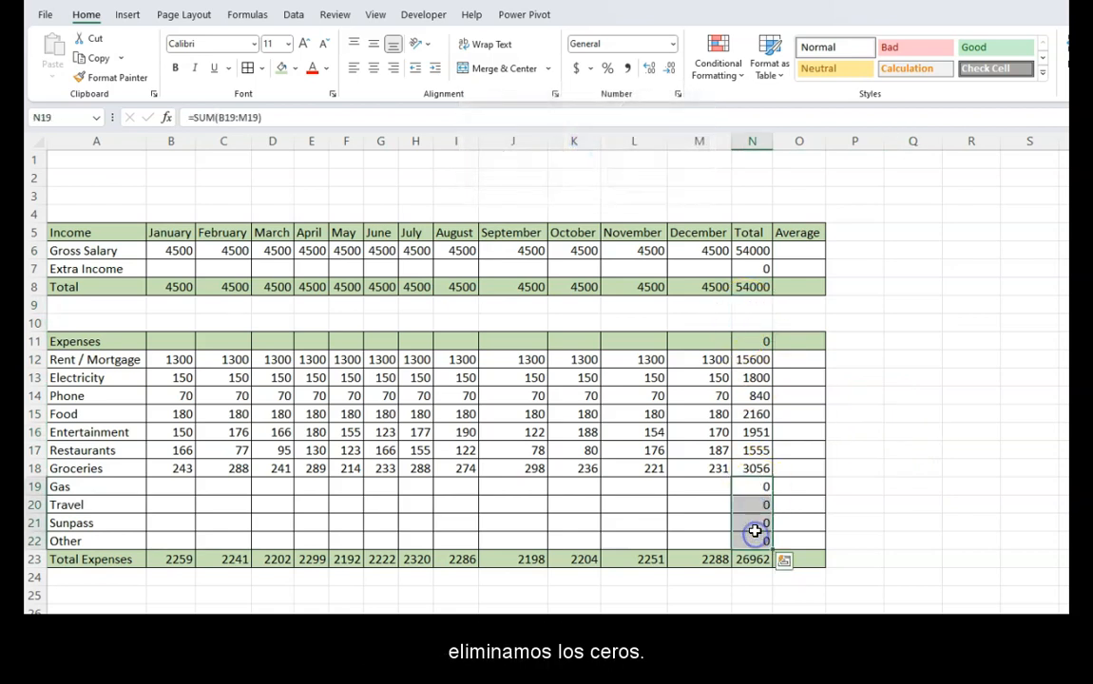
{"action": "key", "text": "Delete"}
{"action": "left_click", "coordinate": [910, 469]}
- Format the income amounts and totals in cells B6 to N8 as Currency without decimals
{"action": "left_click_drag", "start_coordinate": [172, 250], "coordinate": [737, 289]}
{"action": "left_click", "coordinate": [590, 69]}
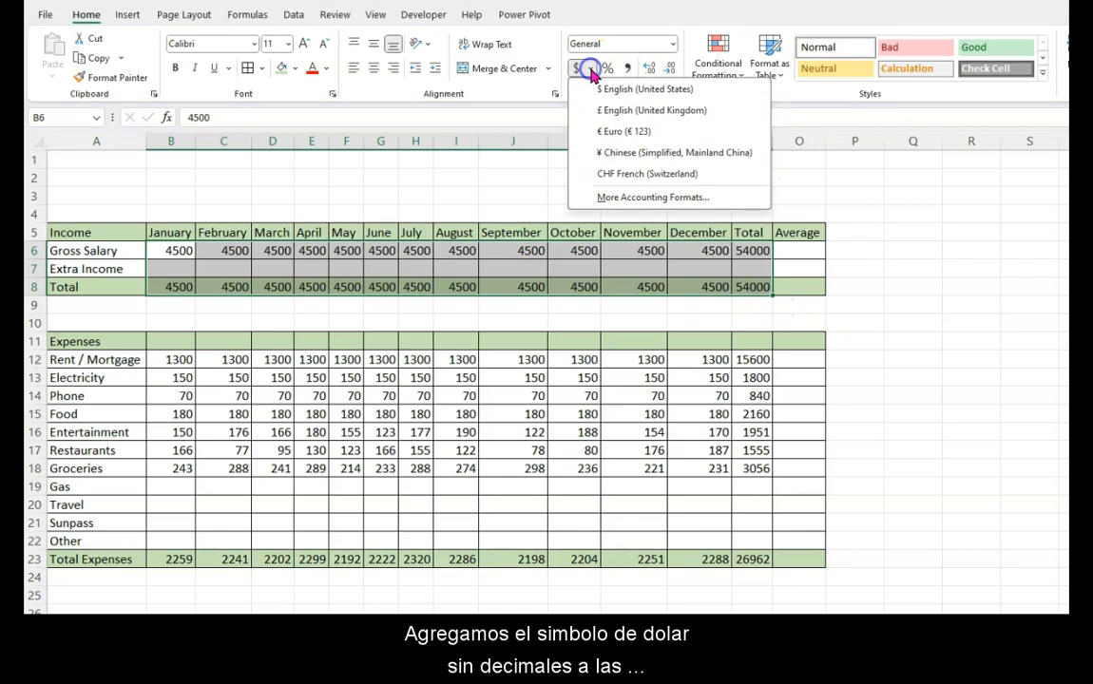
{"action": "left_click", "coordinate": [587, 69]}
{"action": "left_click", "coordinate": [673, 45]}
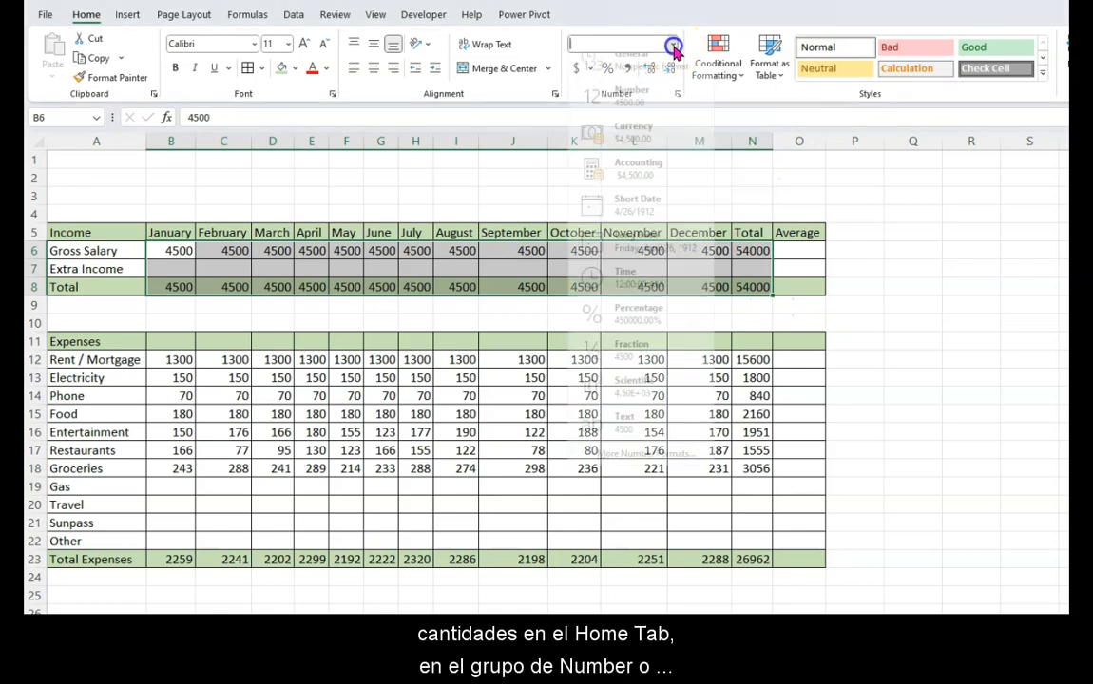
{"action": "left_click", "coordinate": [630, 146]}
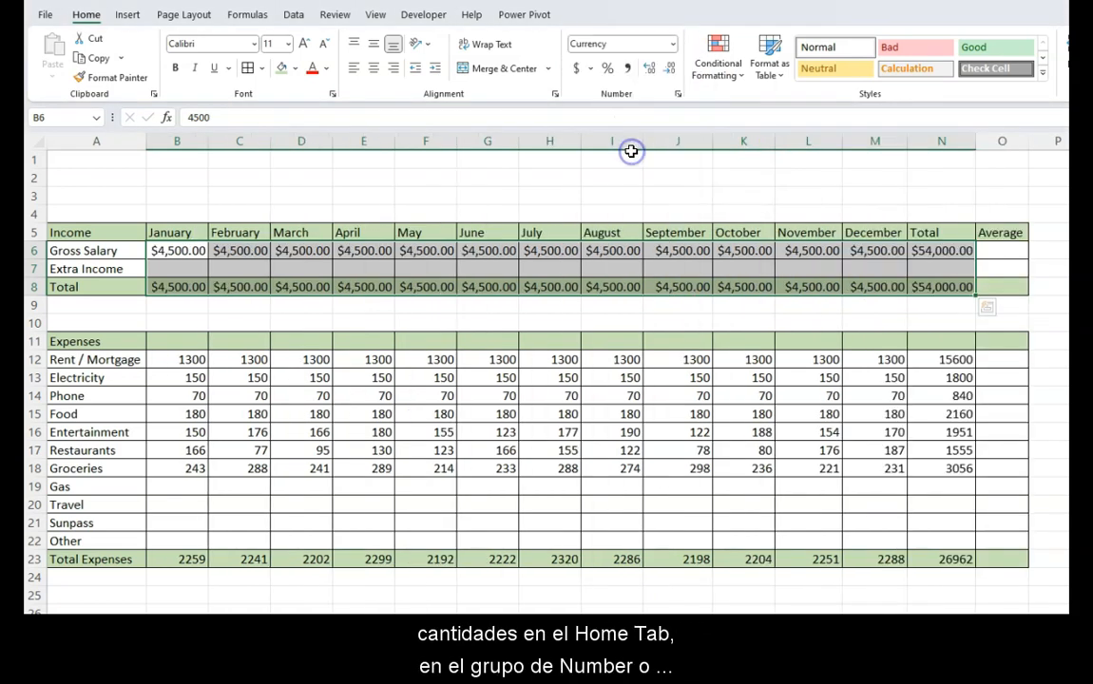
{"action": "left_click", "coordinate": [670, 71]}
{"action": "left_click", "coordinate": [670, 71]}
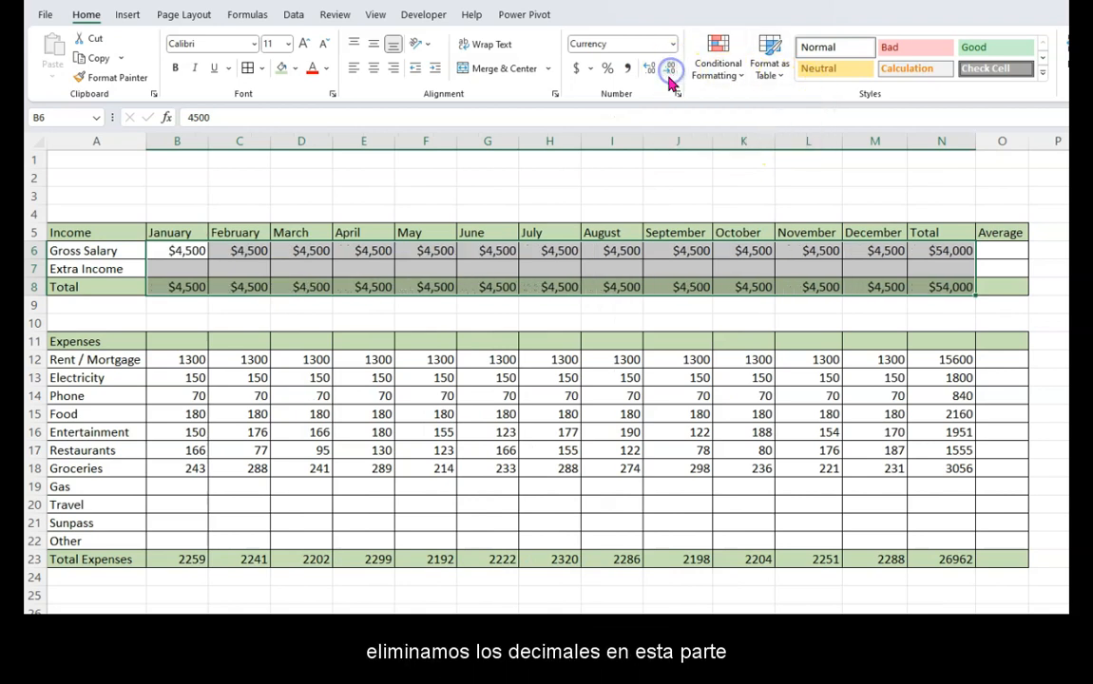
- Format the expense amounts and totals in cells B12 to N23 as Currency without decimals
{"action": "left_click", "coordinate": [378, 376]}
{"action": "left_click_drag", "start_coordinate": [193, 361], "coordinate": [960, 565]}
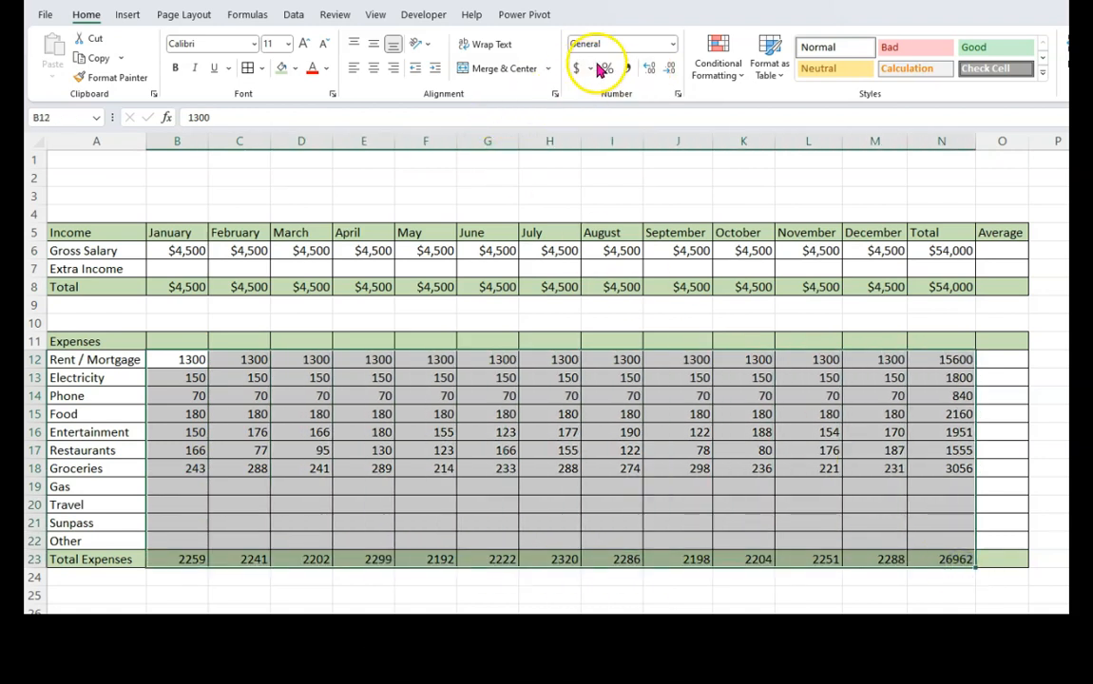
{"action": "left_click", "coordinate": [673, 43]}
{"action": "left_click", "coordinate": [642, 142]}
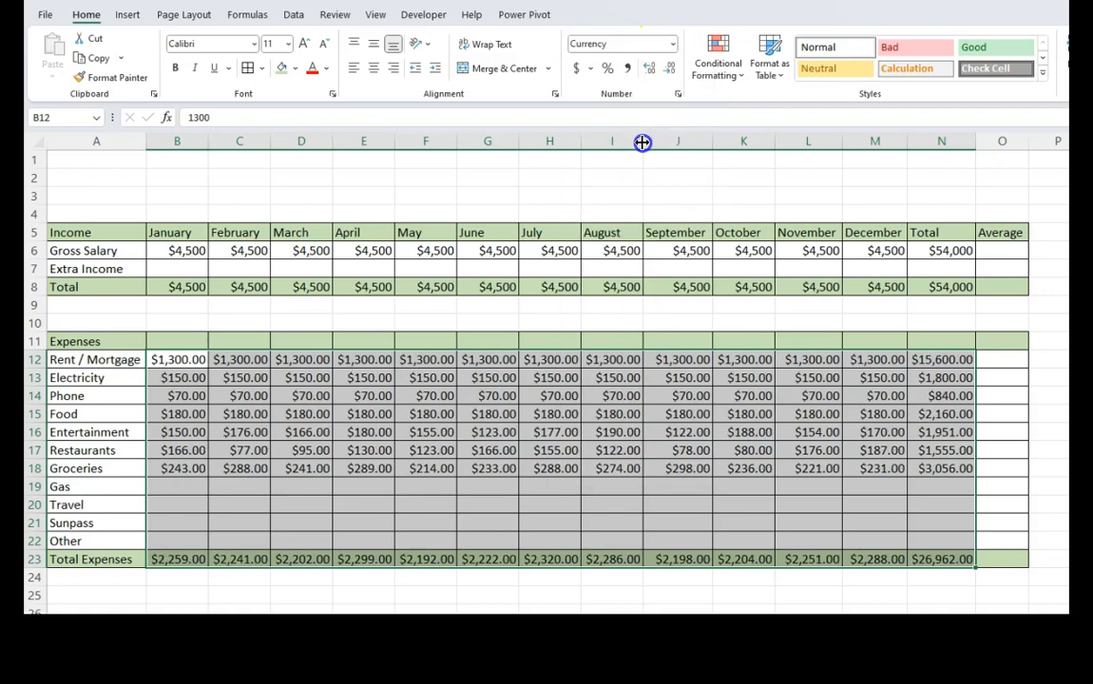
{"action": "double_click", "coordinate": [669, 69]}
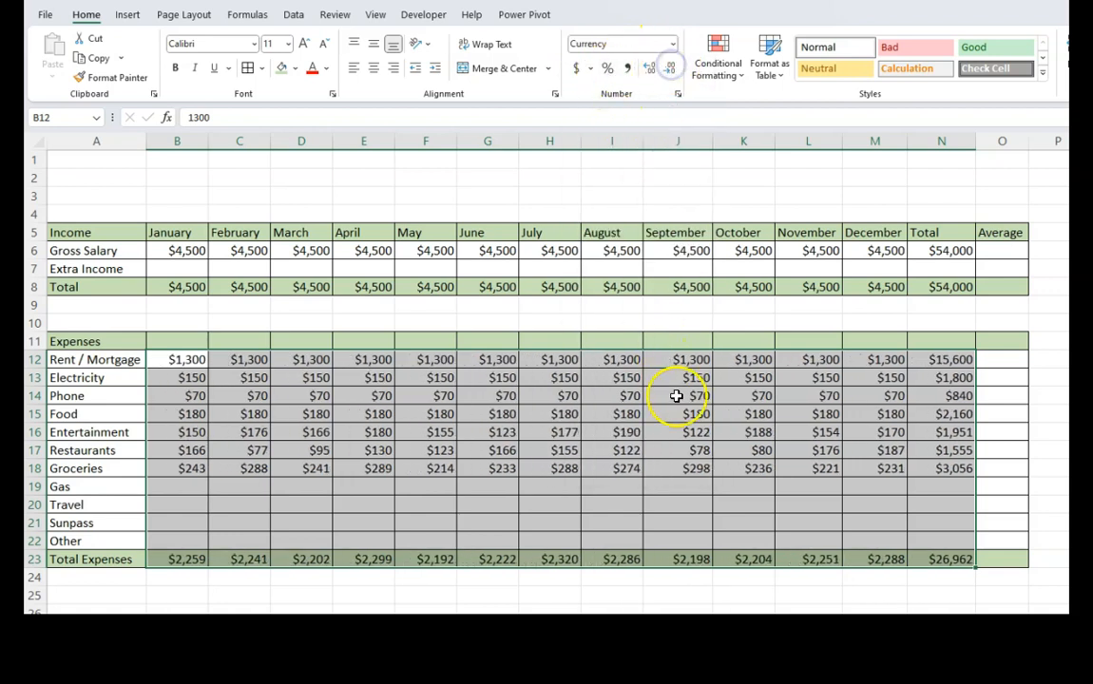
{"action": "left_click", "coordinate": [694, 489]}
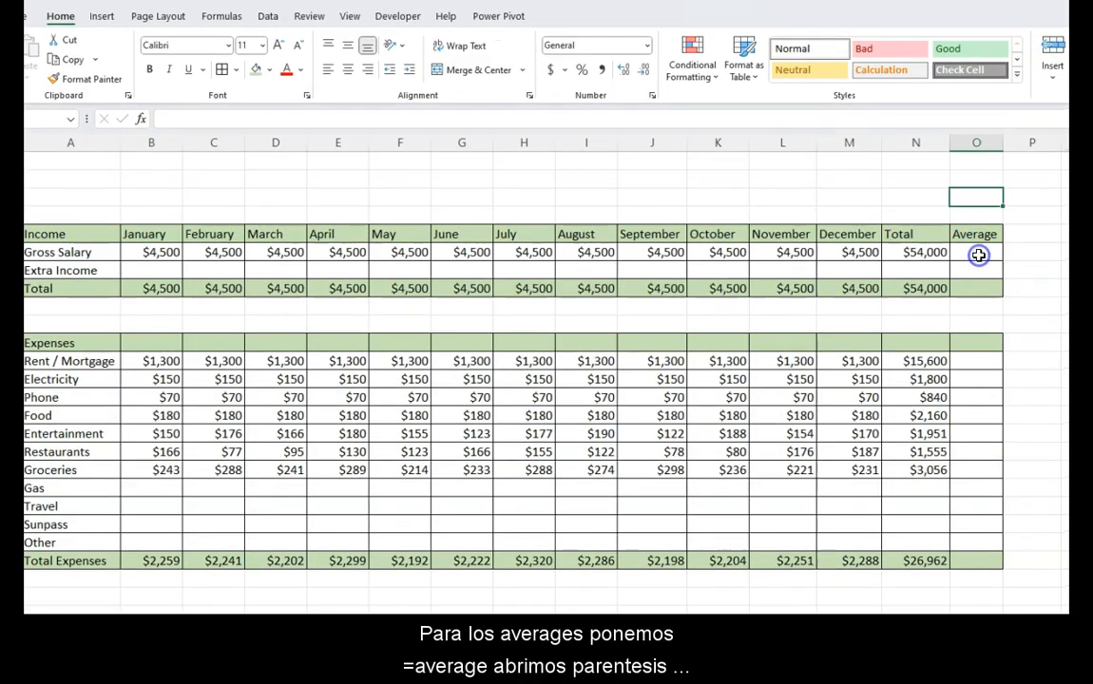
- Average the Gross Salary for January to December in cell O6 with =AVERAGE(B6:M6)
{"action": "left_click", "coordinate": [1005, 253]}
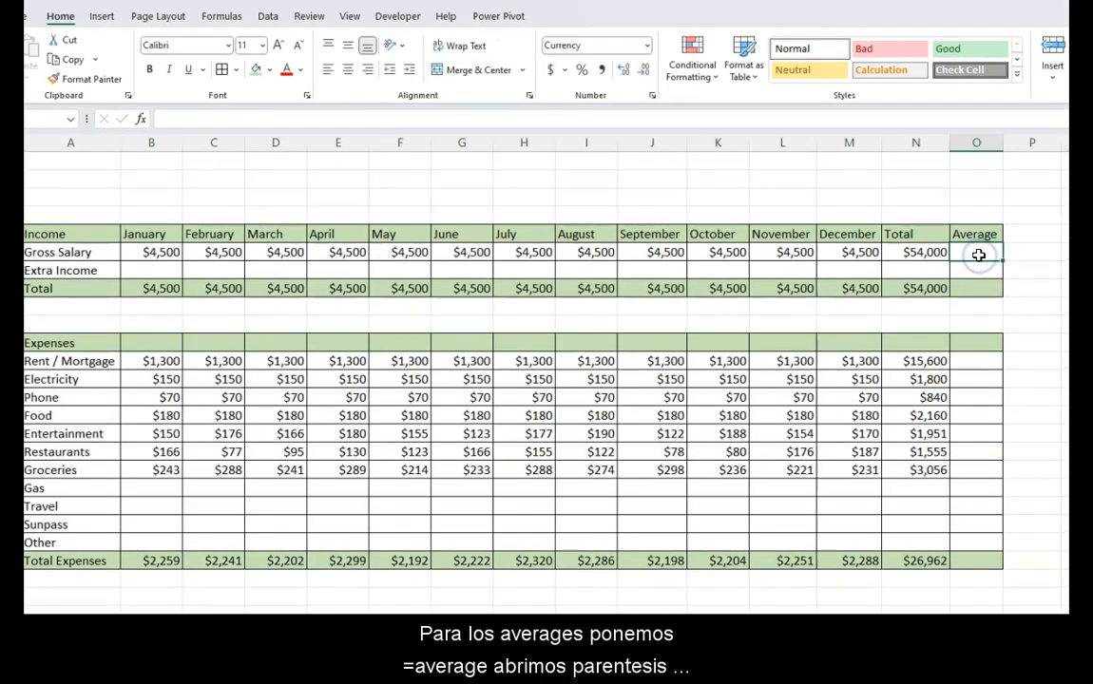
{"action": "type", "text": "=avera"}
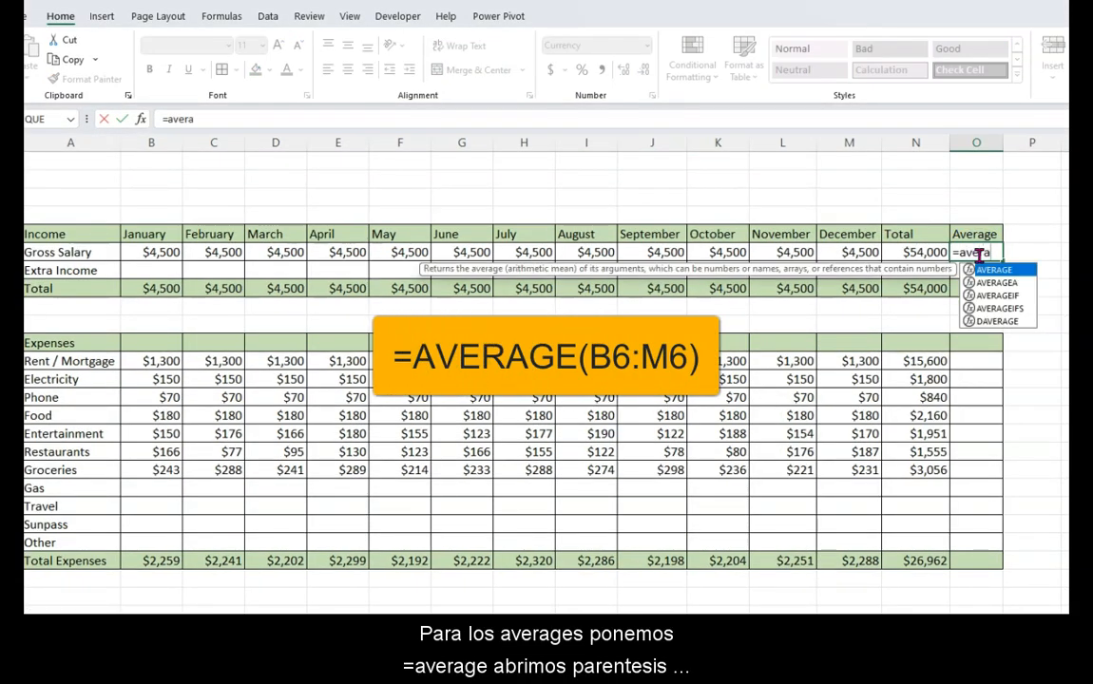
{"action": "type", "text": "ge"}
{"action": "key", "text": "Tab"}
{"action": "left_click_drag", "start_coordinate": [161, 252], "coordinate": [836, 255]}
{"action": "type", "text": ")"}
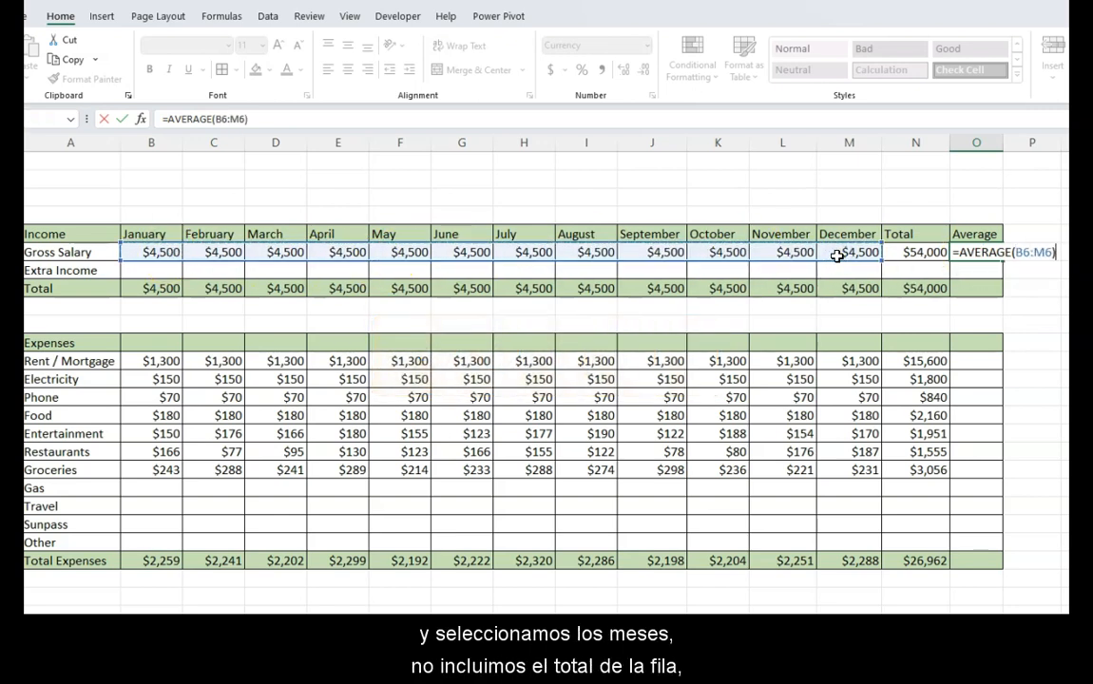
{"action": "key", "text": "Return"}
- Average the Rent / Mortgage amounts B12 to M12 in cell O12 and fill the formula down to the Total Expenses row, O23
{"action": "left_click", "coordinate": [963, 364]}
{"action": "type", "text": "=averga"}
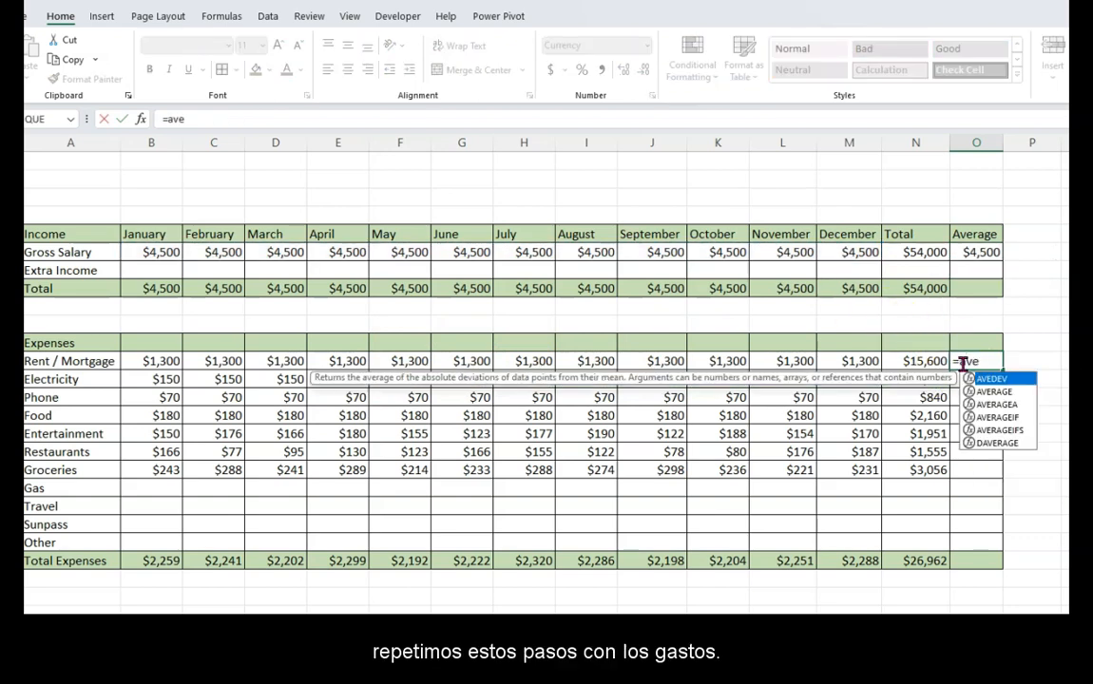
{"action": "key", "text": "BackSpace"}
{"action": "key", "text": "BackSpace"}
{"action": "key", "text": "Tab"}
{"action": "left_click_drag", "start_coordinate": [145, 363], "coordinate": [854, 364]}
{"action": "key", "text": "Return"}
{"action": "left_click", "coordinate": [981, 362]}
{"action": "left_click_drag", "start_coordinate": [1003, 370], "coordinate": [1005, 567]}
- Clear the averages for Gas, Travel, Sunpass and Other in O19 to O22 and fill the Total Expenses average O23 green
{"action": "left_click_drag", "start_coordinate": [979, 487], "coordinate": [973, 538]}
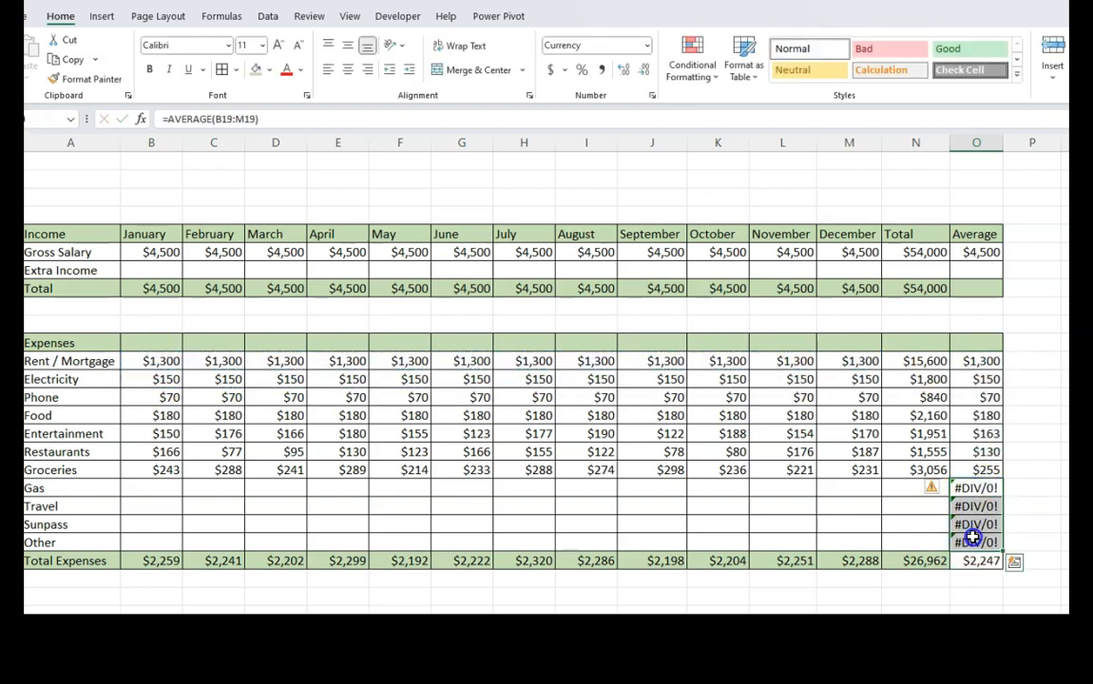
{"action": "key", "text": "Delete"}
{"action": "left_click", "coordinate": [1032, 474]}
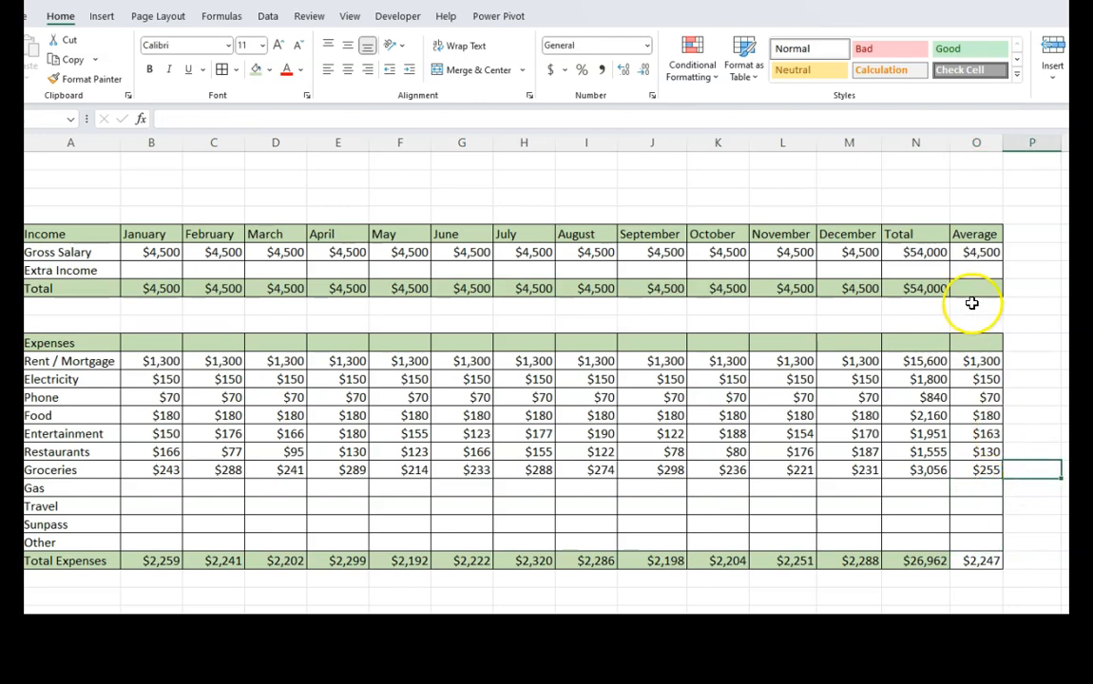
{"action": "left_click", "coordinate": [972, 561]}
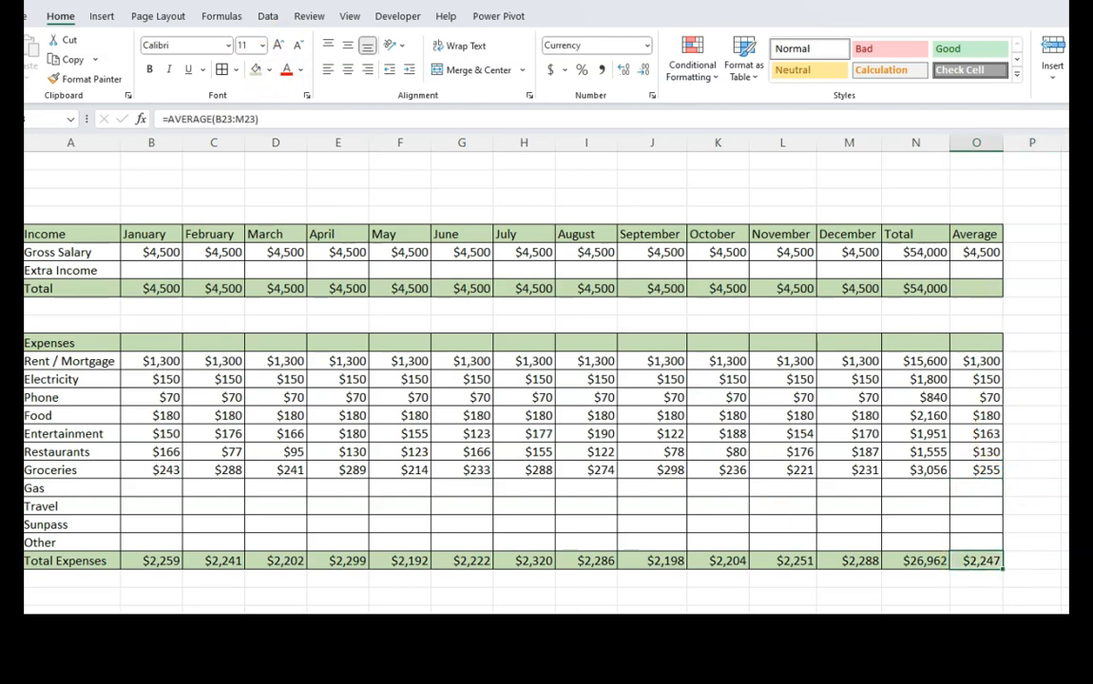
- Enter the row label Profit in cell A25, below the Total Expenses row
{"action": "left_click", "coordinate": [73, 596]}
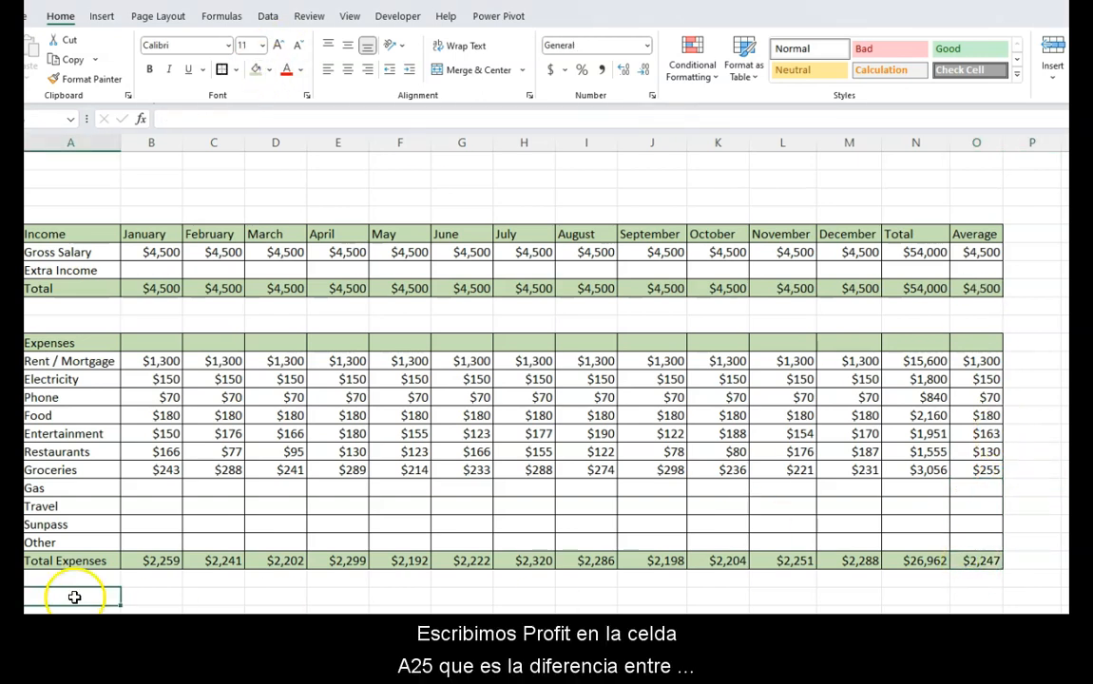
{"action": "type", "text": "Profi"}
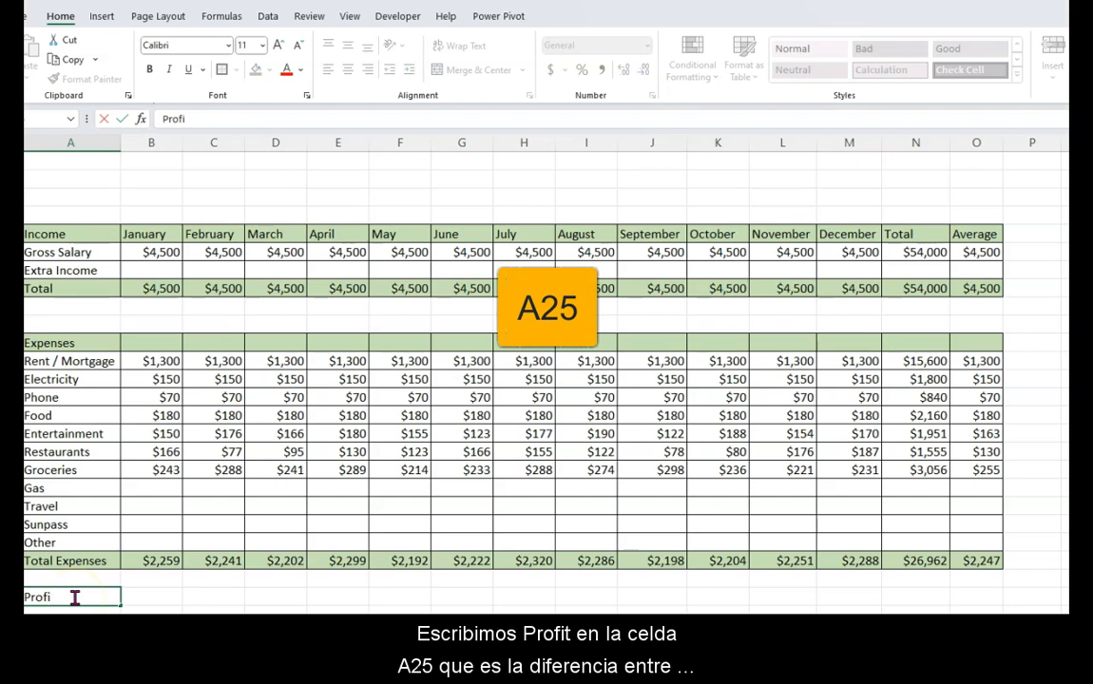
{"action": "type", "text": "t"}
- Apply Thick Outside Borders around the Profit row from A25 to O25
{"action": "left_click_drag", "start_coordinate": [143, 597], "coordinate": [983, 601]}
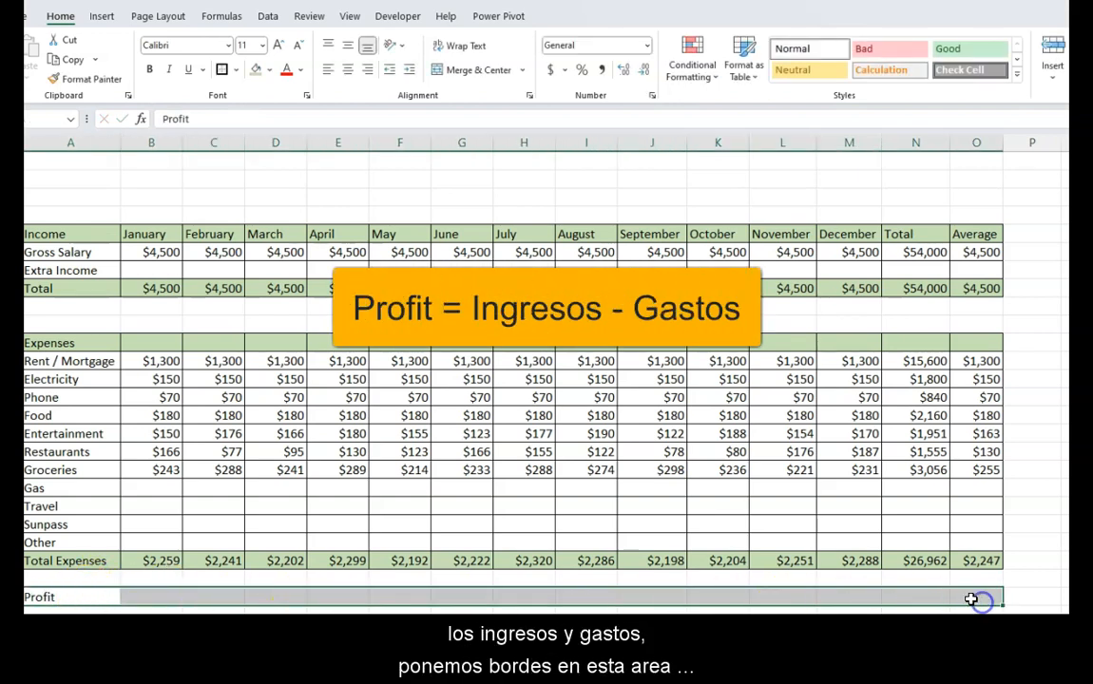
{"action": "left_click", "coordinate": [236, 72]}
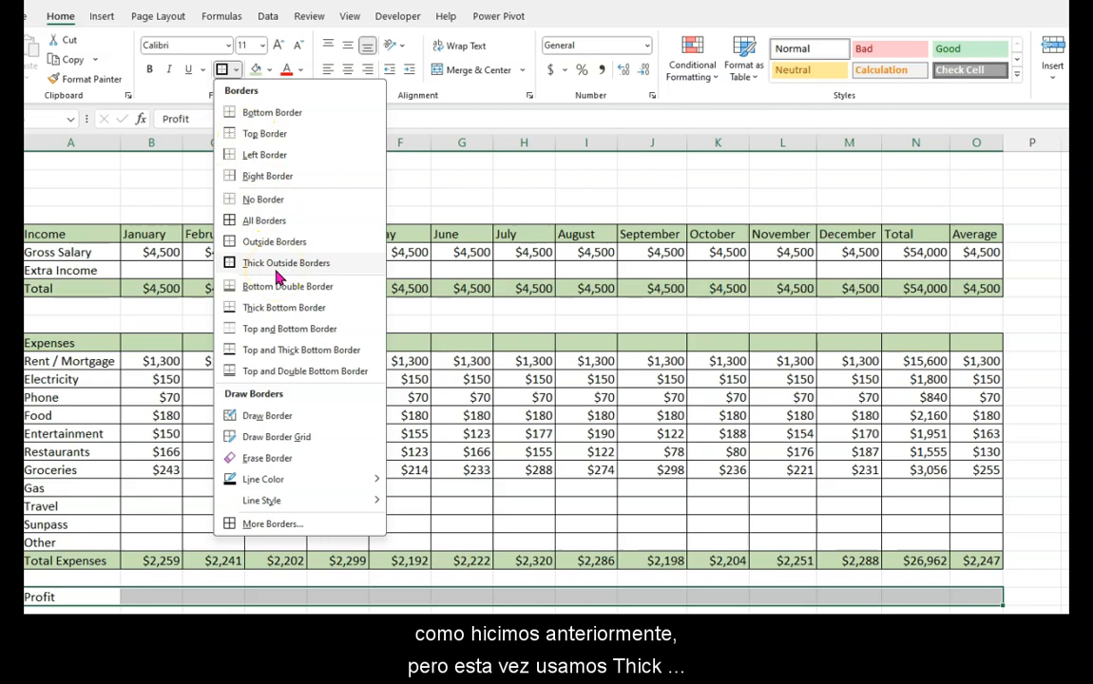
{"action": "left_click", "coordinate": [274, 274]}
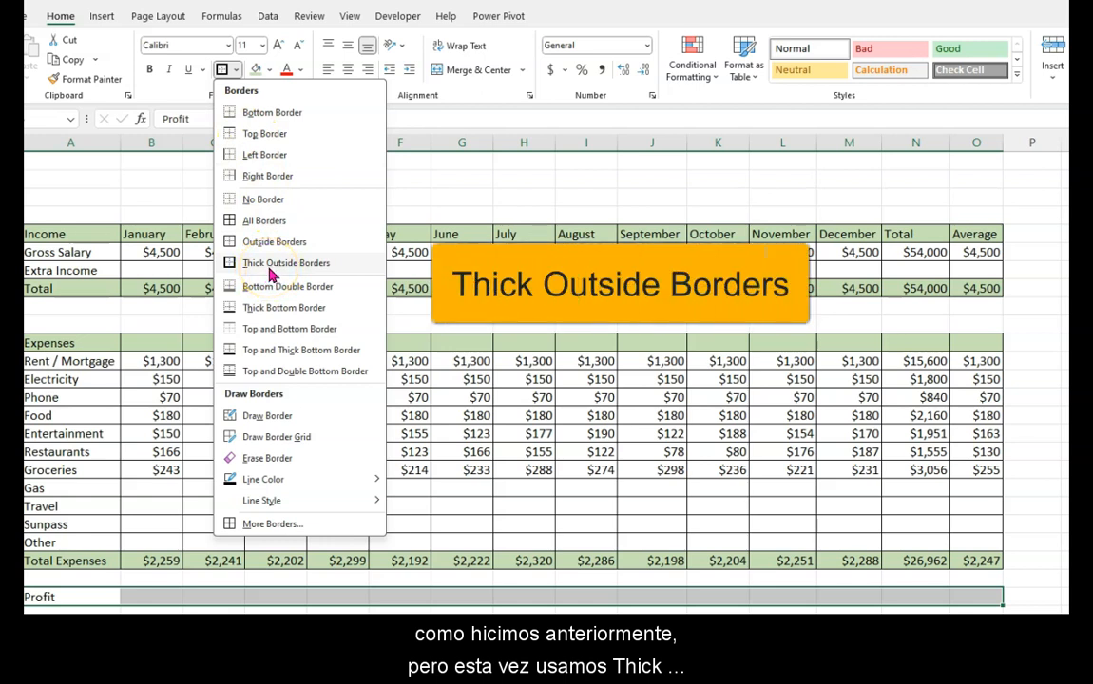
{"action": "left_click", "coordinate": [492, 595]}
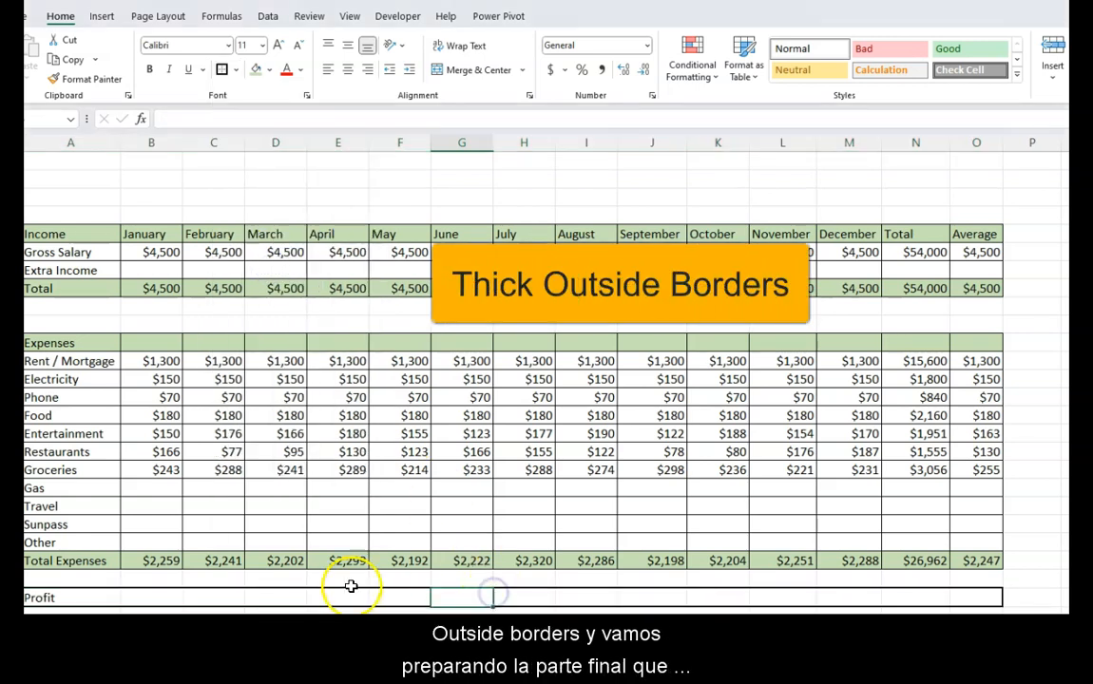
{"action": "left_click", "coordinate": [954, 599]}
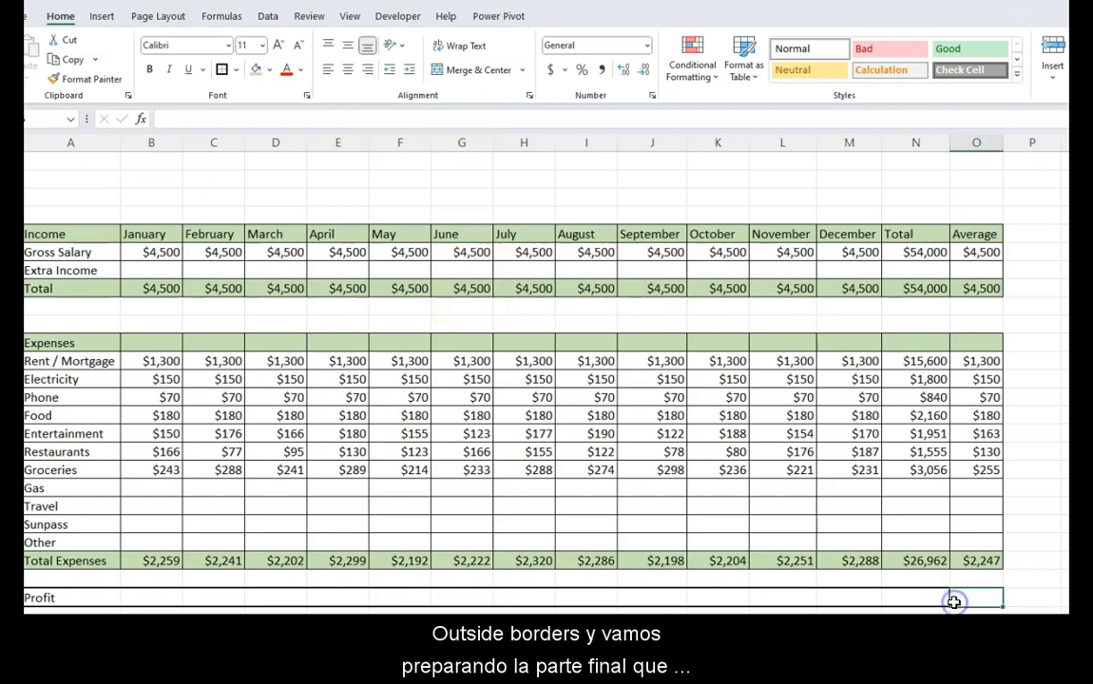
{"action": "left_click", "coordinate": [925, 598]}
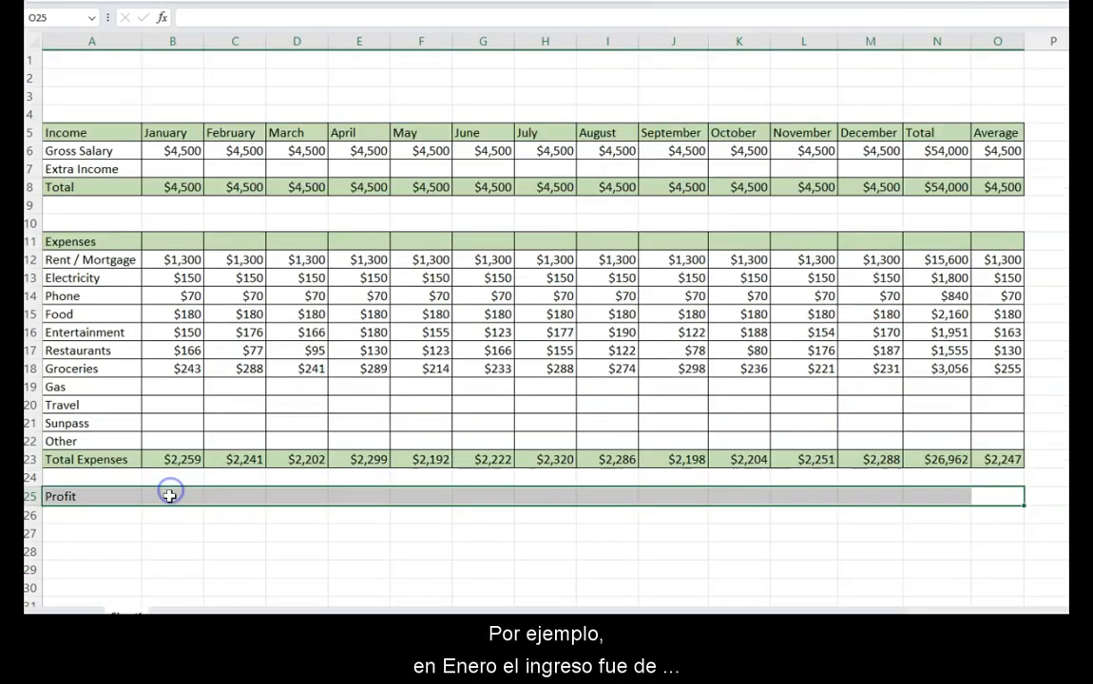
- Calculate the January profit in cell B25 as total income minus total expenses with =B8-B23
{"action": "left_click", "coordinate": [169, 495]}
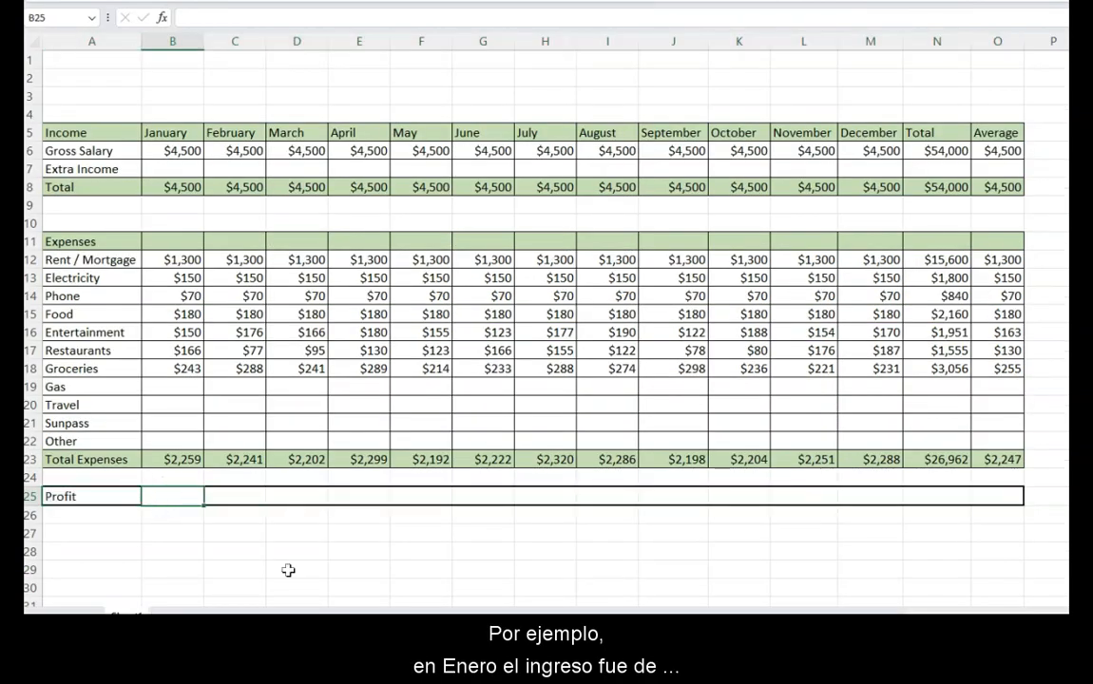
{"action": "type", "text": "="}
{"action": "left_click", "coordinate": [189, 188]}
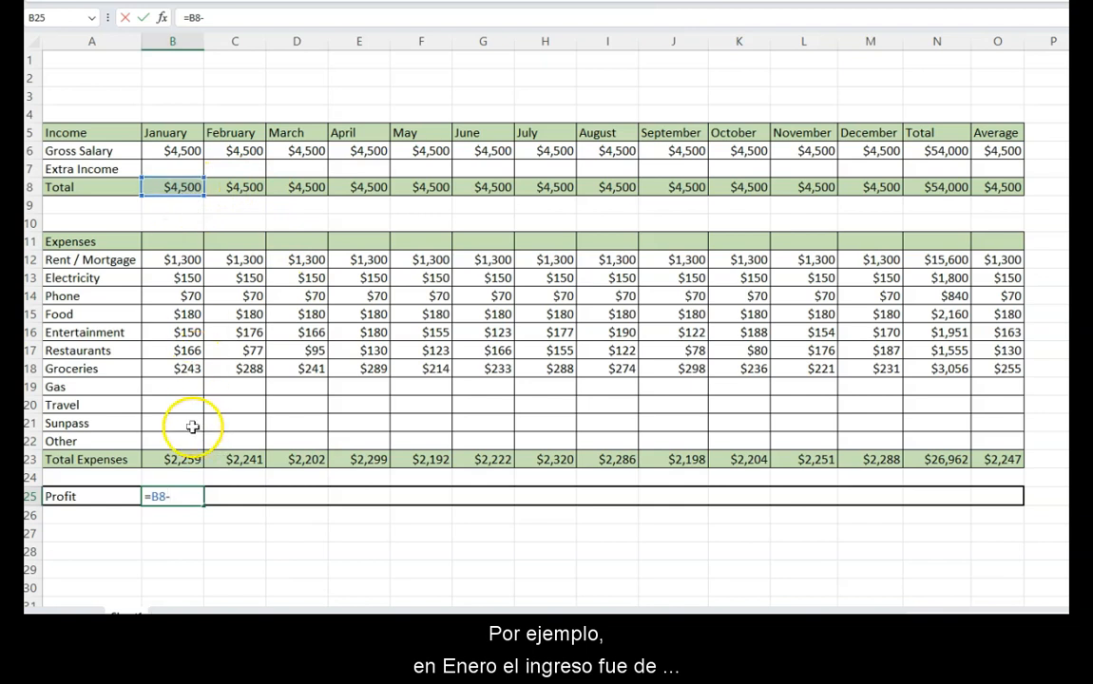
{"action": "left_click", "coordinate": [177, 458]}
{"action": "key", "text": "Return"}
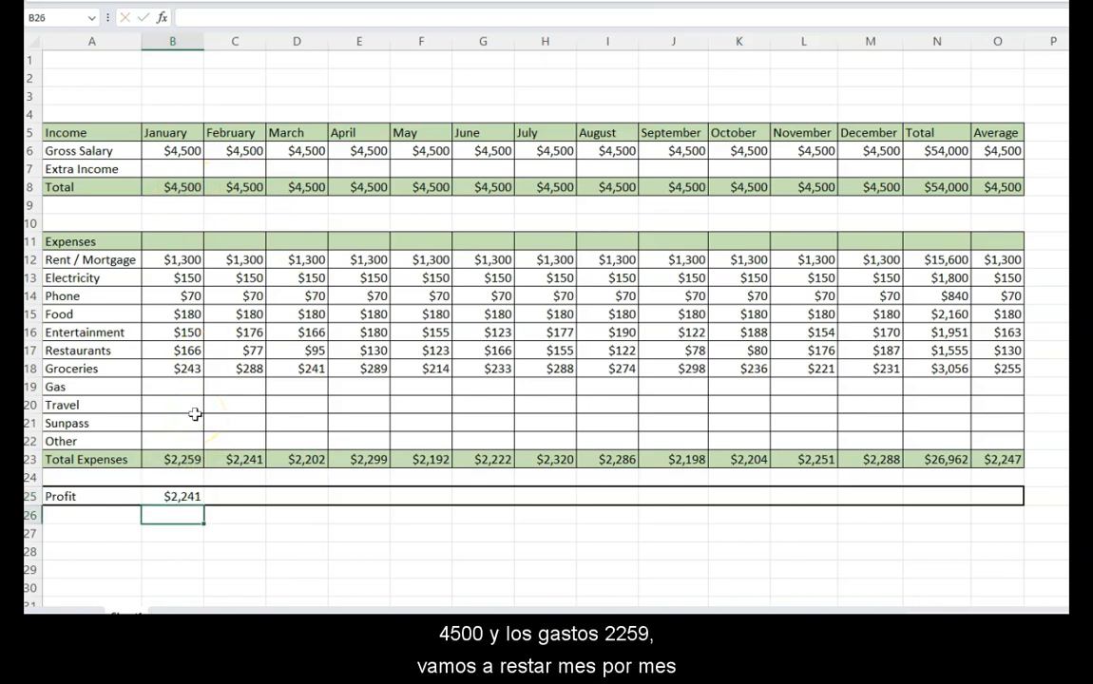
- Fill the January profit formula across the Profit row through the Total column, B25 to N25
{"action": "left_click", "coordinate": [171, 495]}
{"action": "left_click_drag", "start_coordinate": [204, 505], "coordinate": [960, 498]}
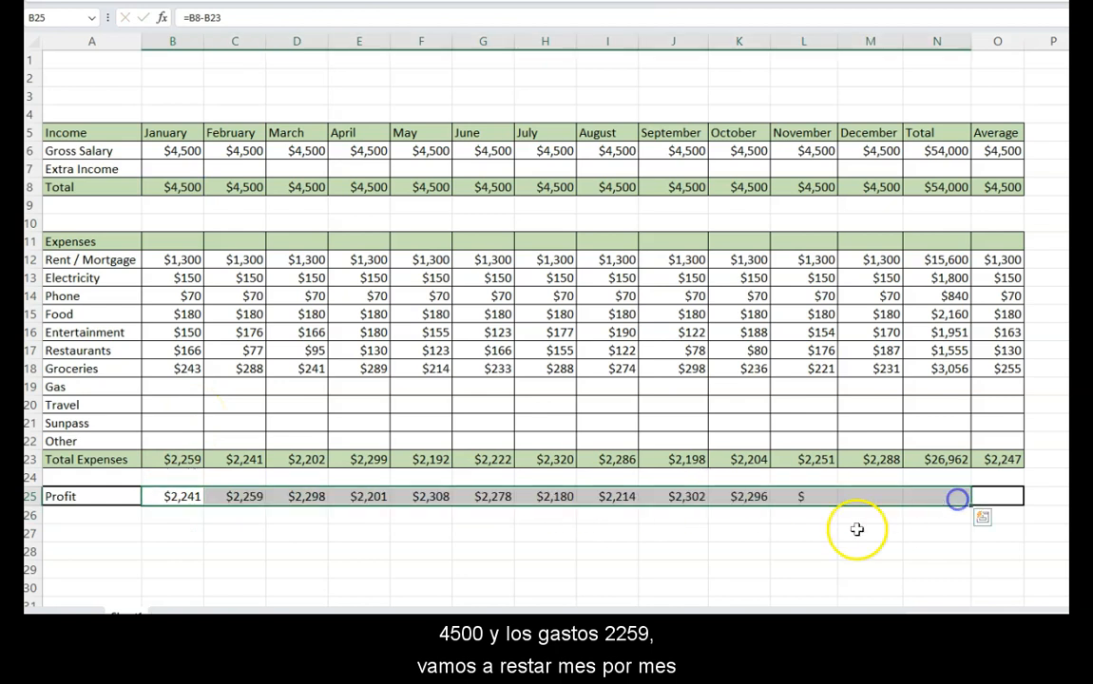
{"action": "left_click", "coordinate": [869, 539]}
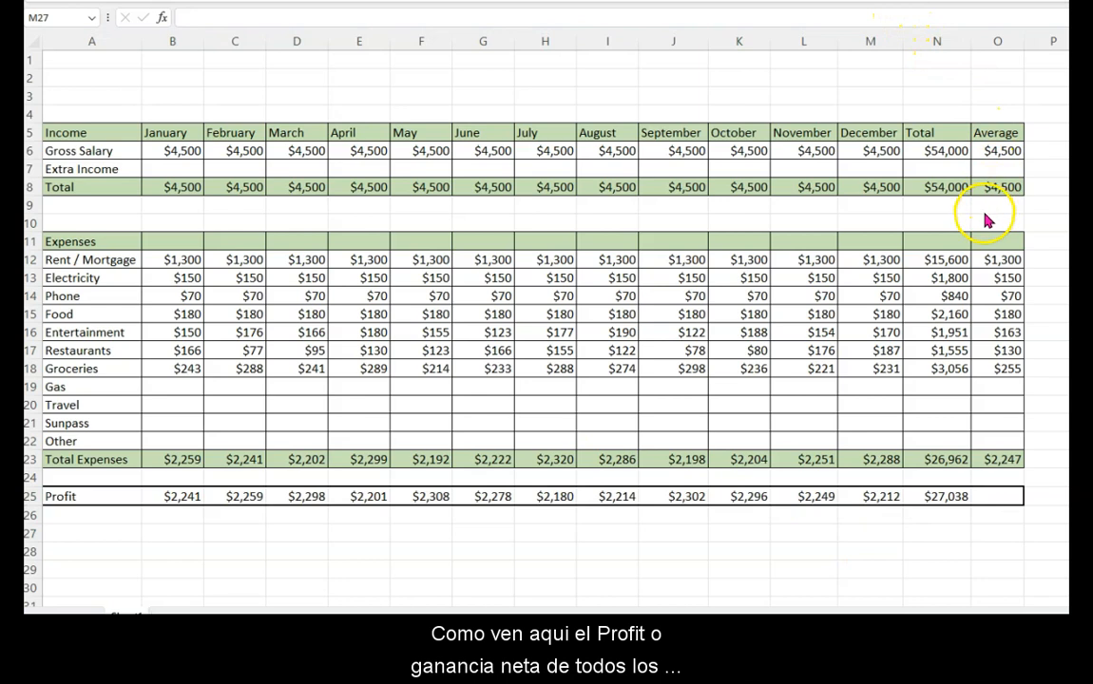
- Check the yearly income and expense totals in N8 and N23, and apply the Neutral cell style to the total profit in N25
{"action": "left_click", "coordinate": [941, 191]}
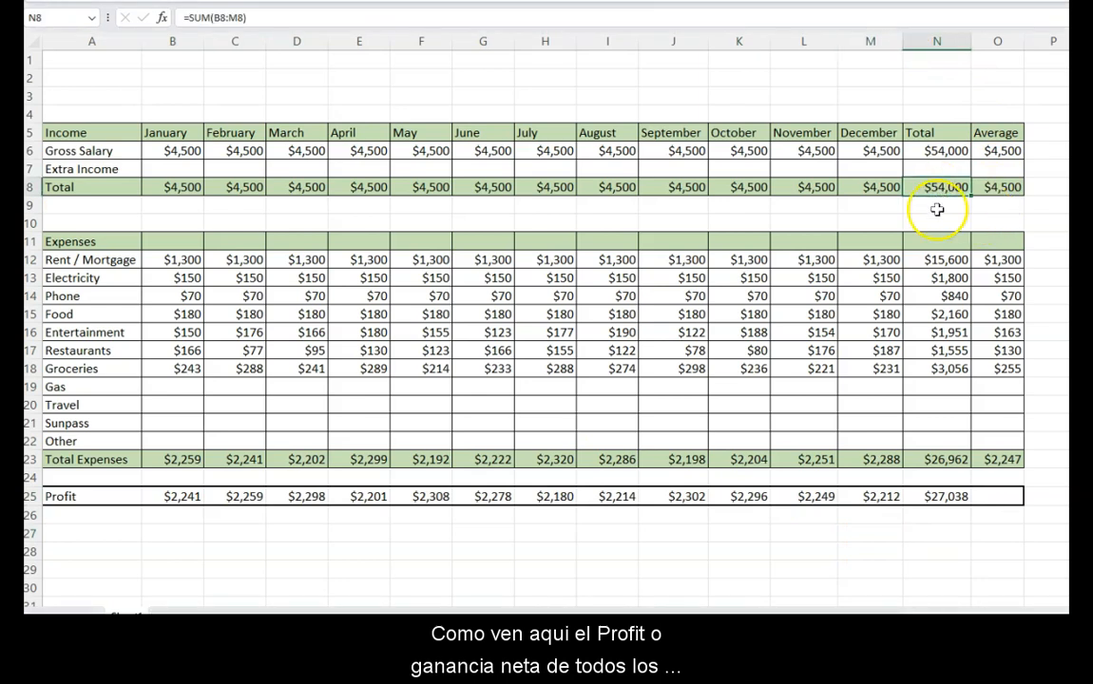
{"action": "left_click", "coordinate": [951, 459]}
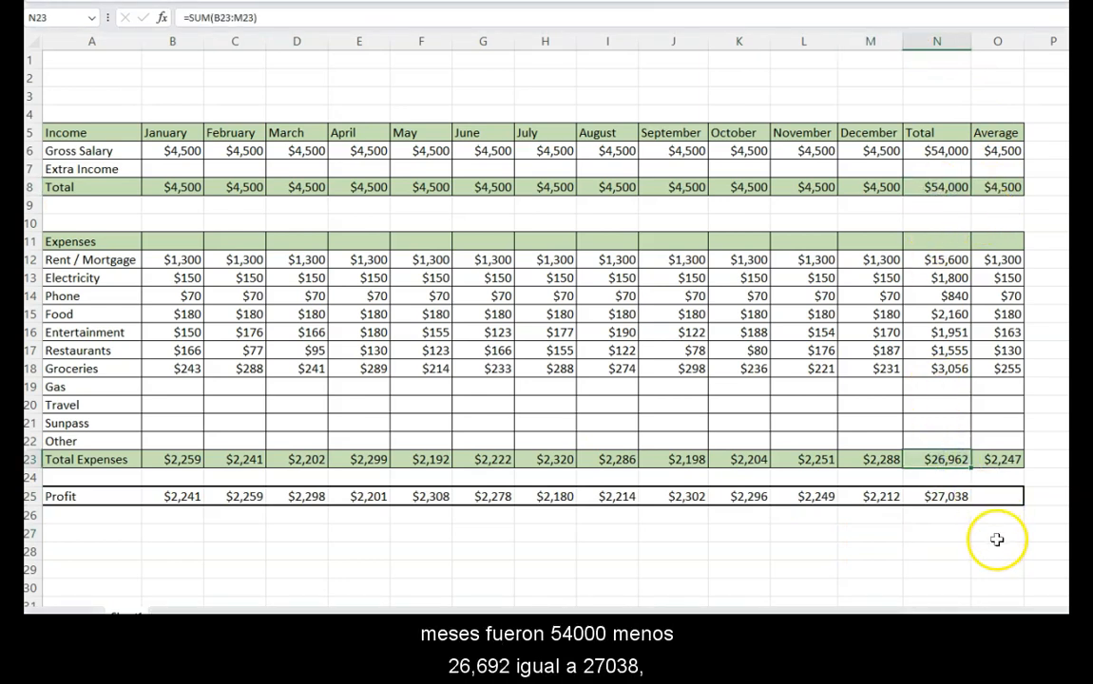
{"action": "left_click", "coordinate": [948, 498]}
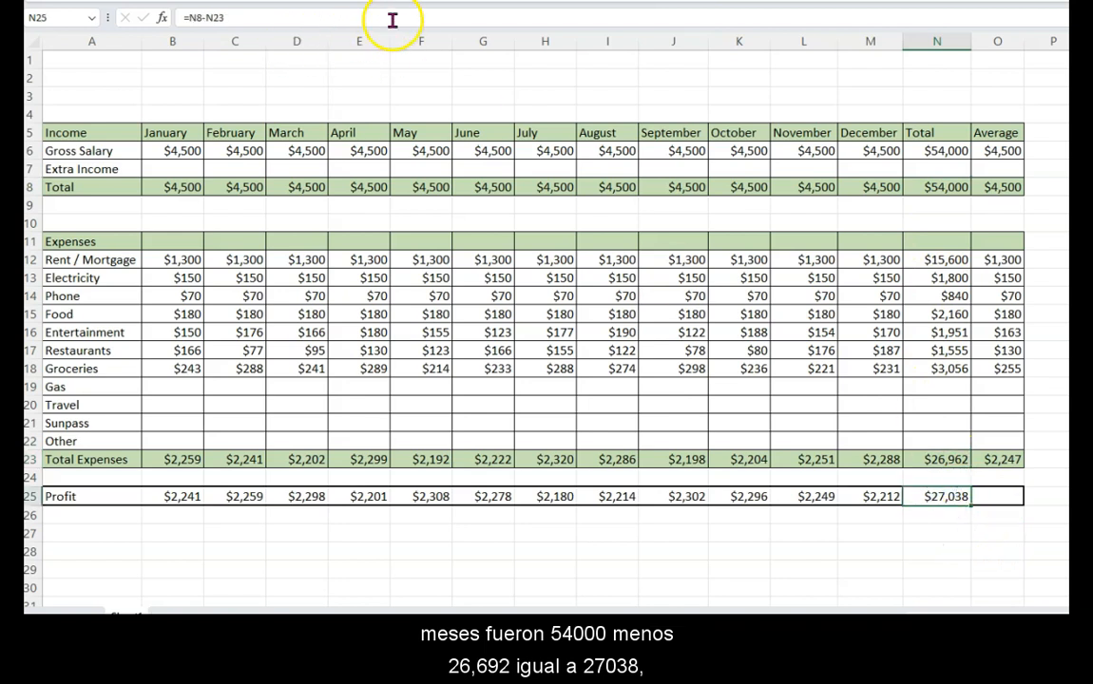
{"action": "left_click", "coordinate": [939, 498]}
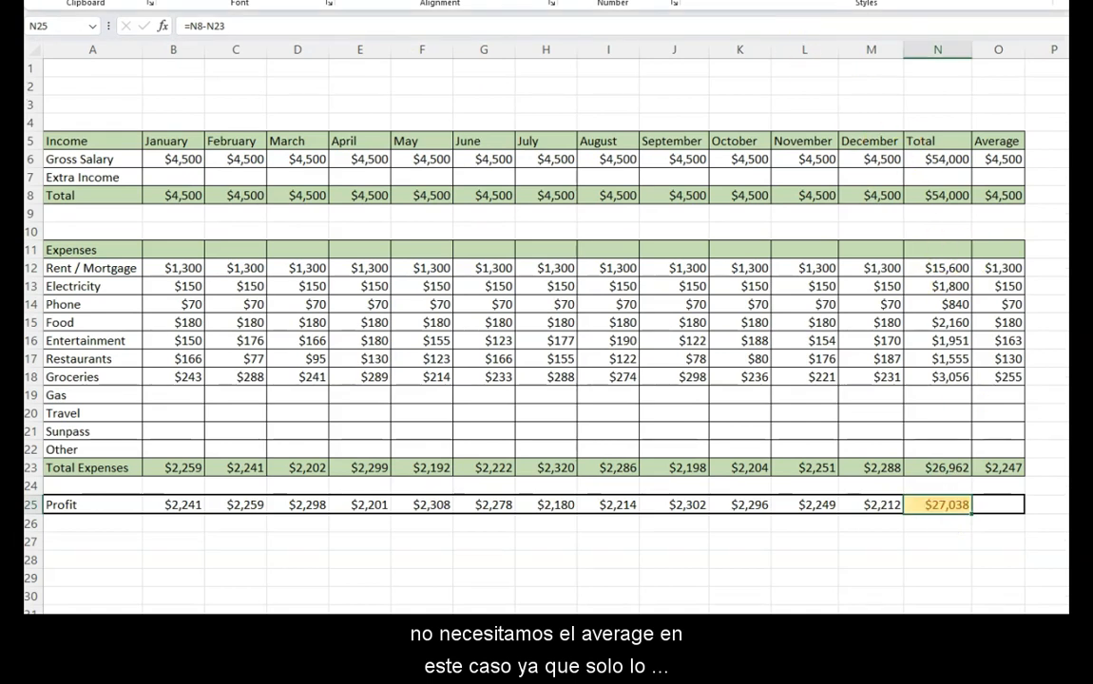
{"action": "left_click", "coordinate": [1092, 86]}
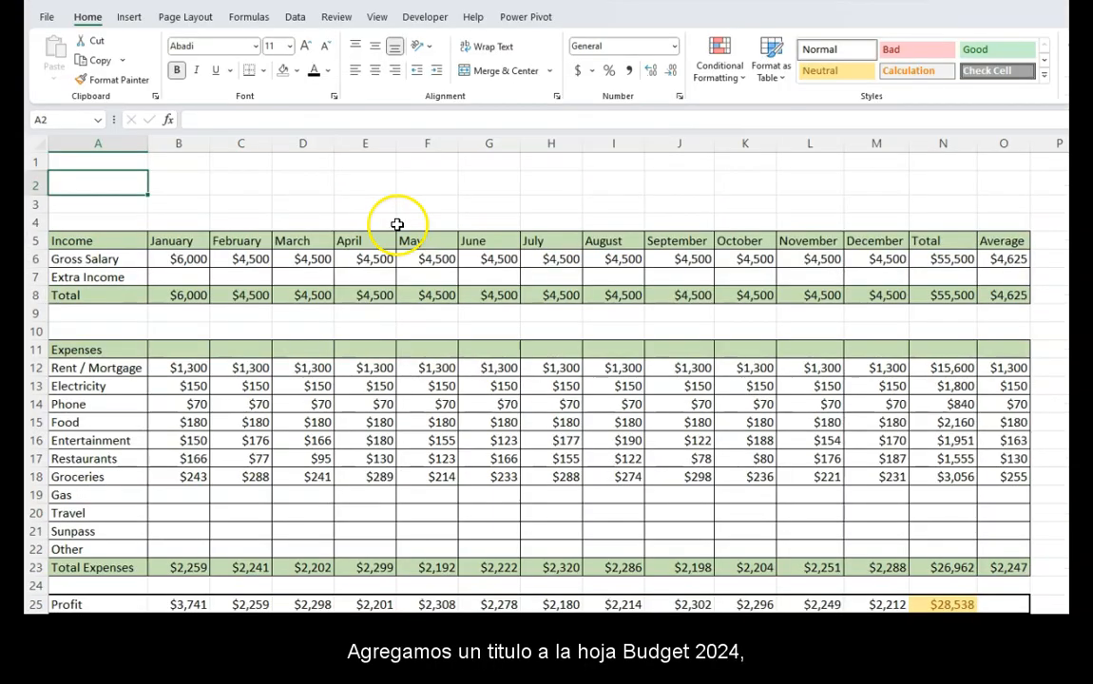
- Enter the title Budget 2024 in cell A2 and merge and center it across A2 to O2
{"action": "type", "text": "Budget 2024"}
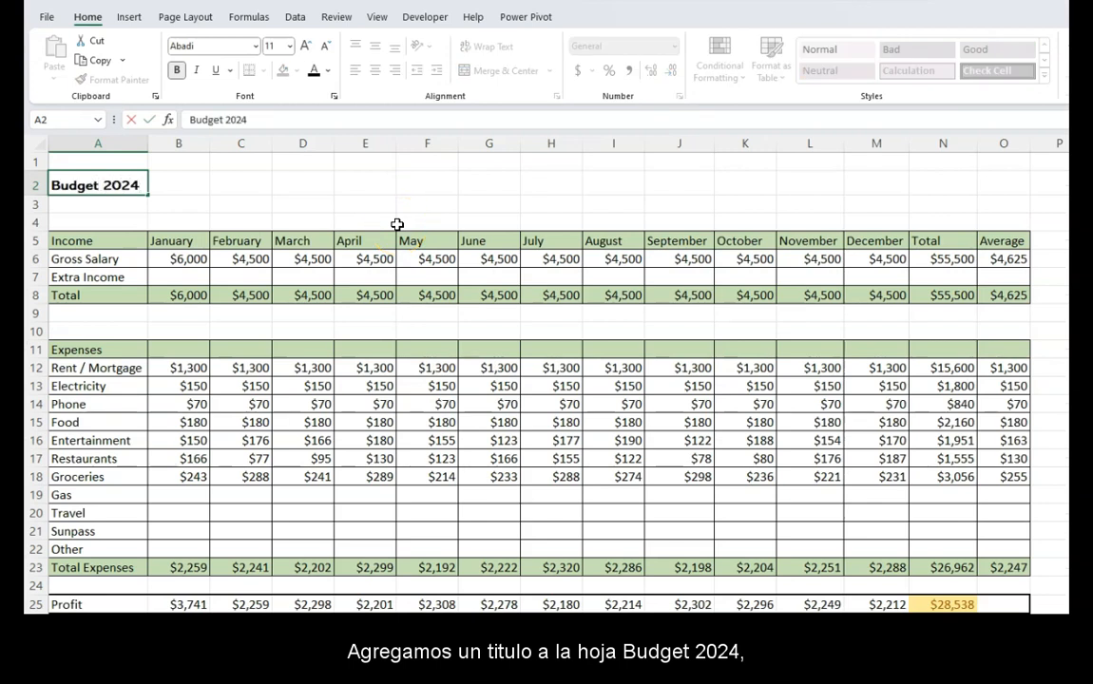
{"action": "left_click", "coordinate": [190, 201]}
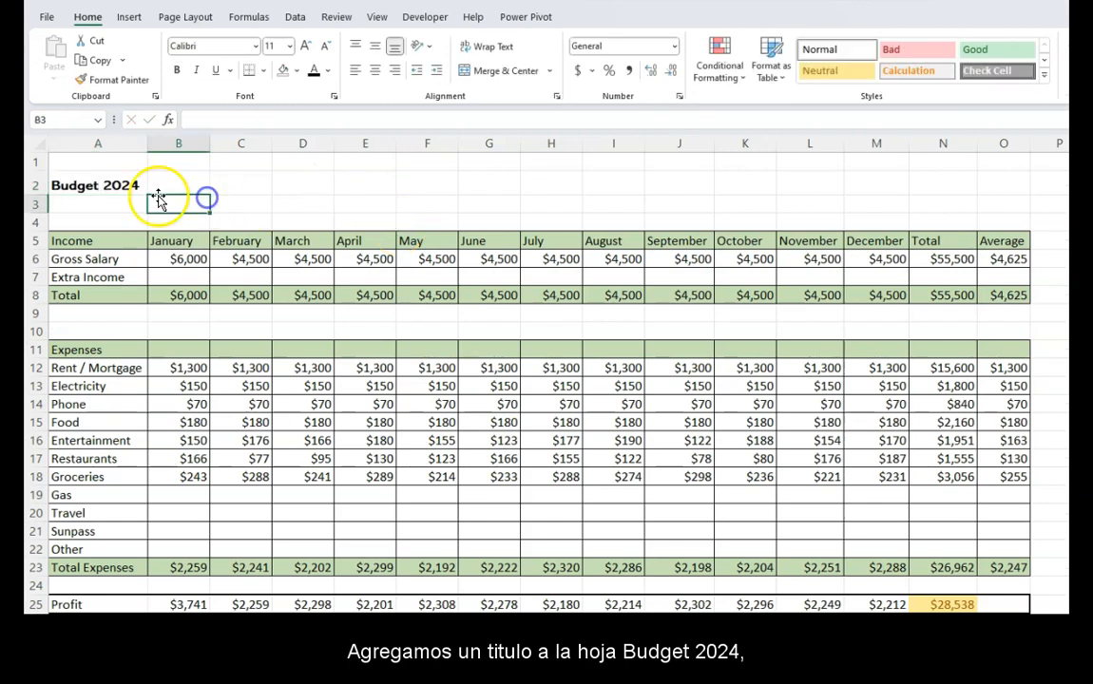
{"action": "left_click_drag", "start_coordinate": [134, 183], "coordinate": [998, 183]}
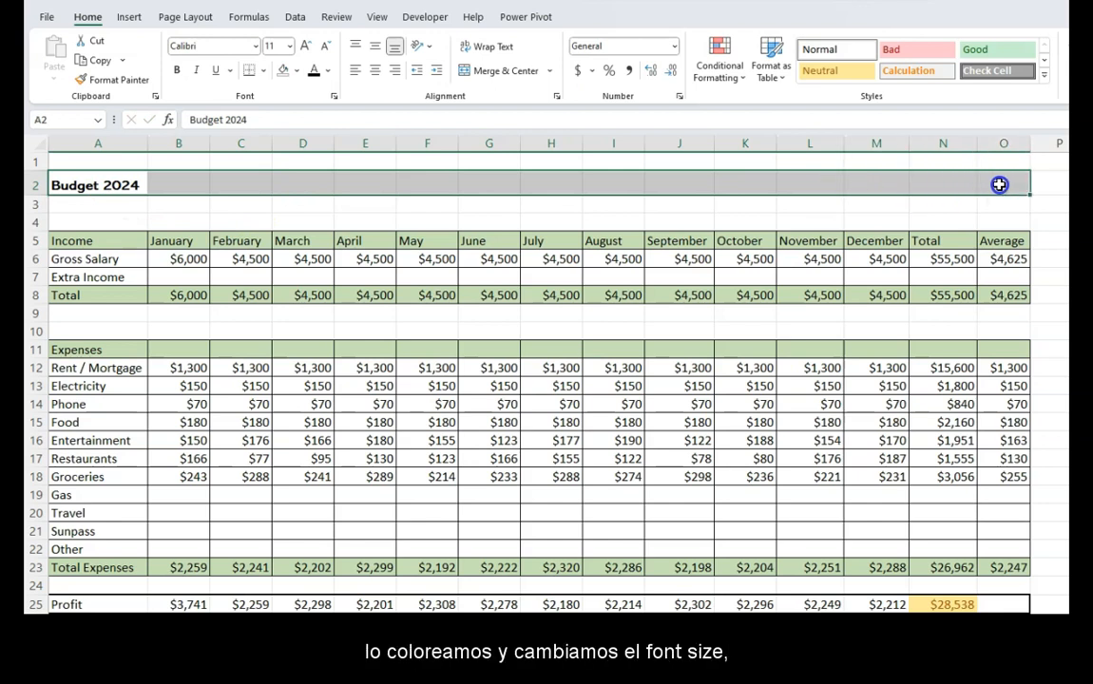
{"action": "left_click", "coordinate": [516, 73]}
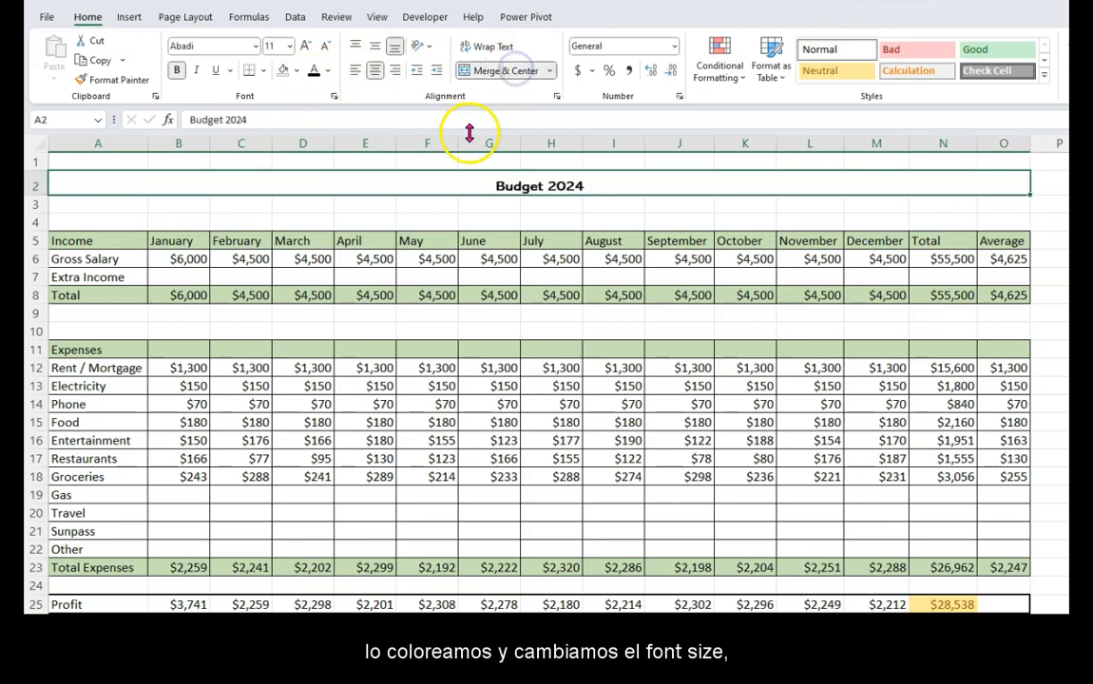
- Color the Budget 2024 title text green and enlarge its font to one size step below 18
{"action": "left_click", "coordinate": [325, 72]}
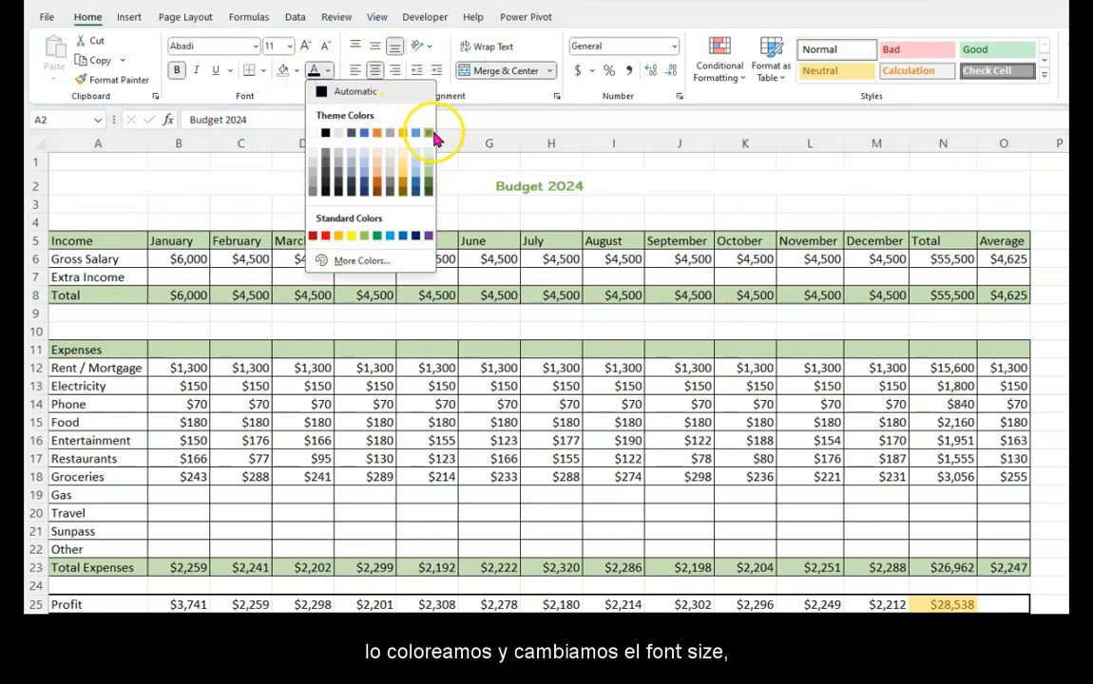
{"action": "left_click", "coordinate": [429, 136]}
{"action": "left_click", "coordinate": [304, 46]}
{"action": "left_click", "coordinate": [304, 47]}
{"action": "left_click", "coordinate": [304, 47]}
{"action": "left_click", "coordinate": [304, 46]}
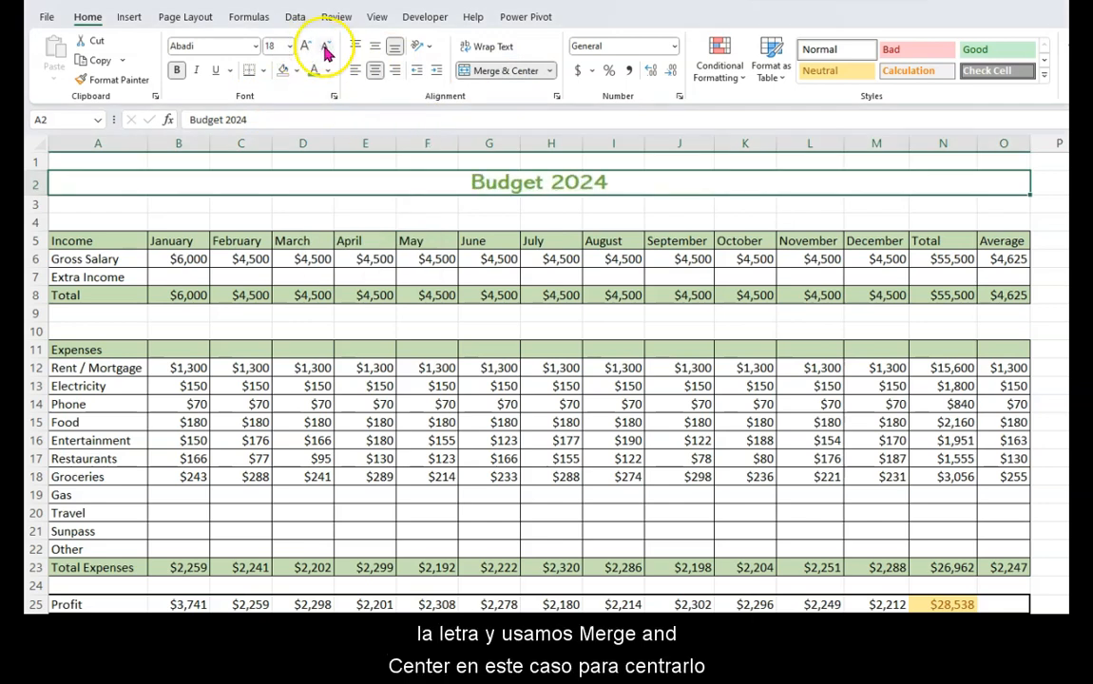
{"action": "left_click", "coordinate": [326, 47]}
{"action": "left_click", "coordinate": [418, 243]}
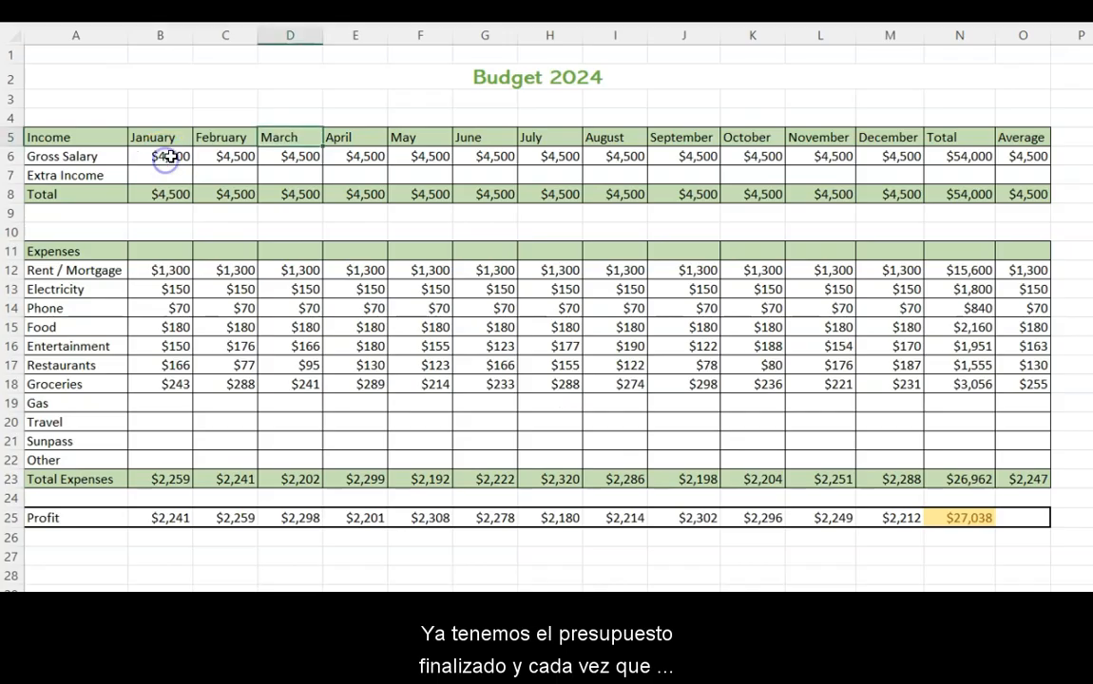
- Set the January Gross Salary in B6 to 5000 and check the total profit in N25 and the Gross Salary total in N6
{"action": "left_click", "coordinate": [162, 155]}
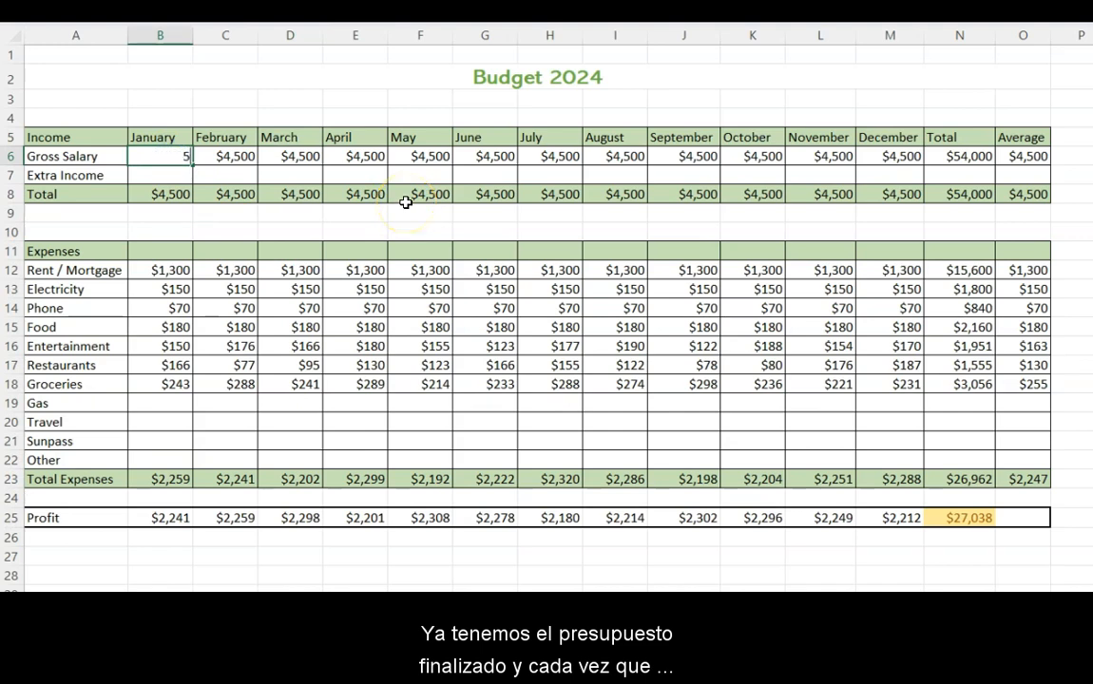
{"action": "key", "text": "Return"}
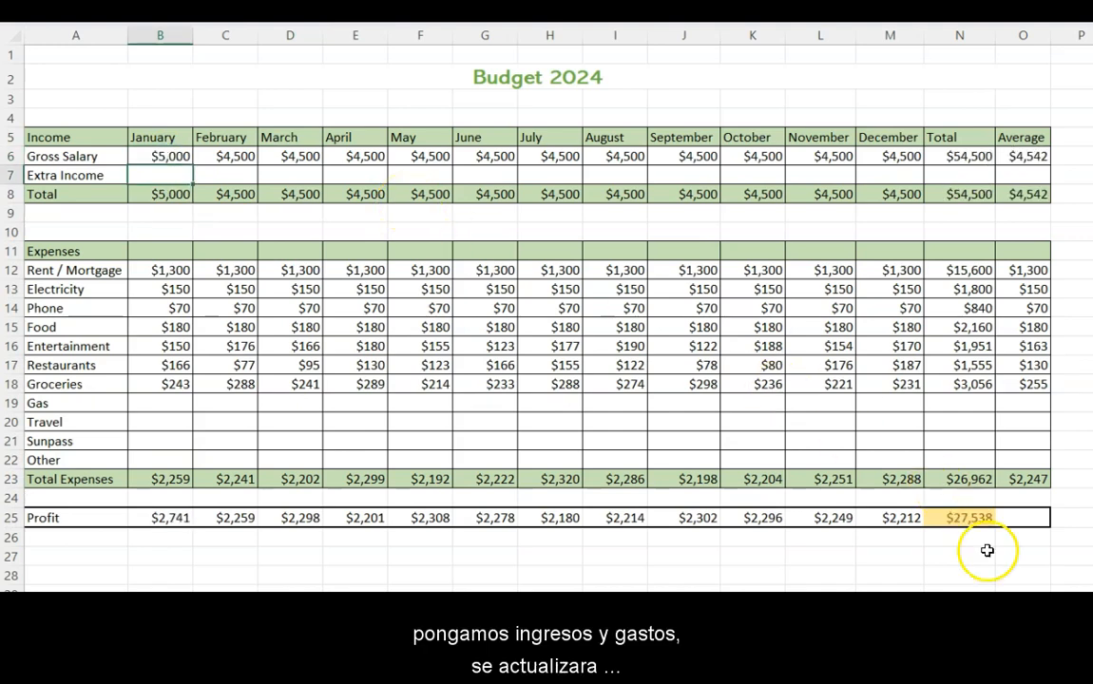
{"action": "left_click", "coordinate": [970, 518]}
{"action": "left_click", "coordinate": [969, 157]}
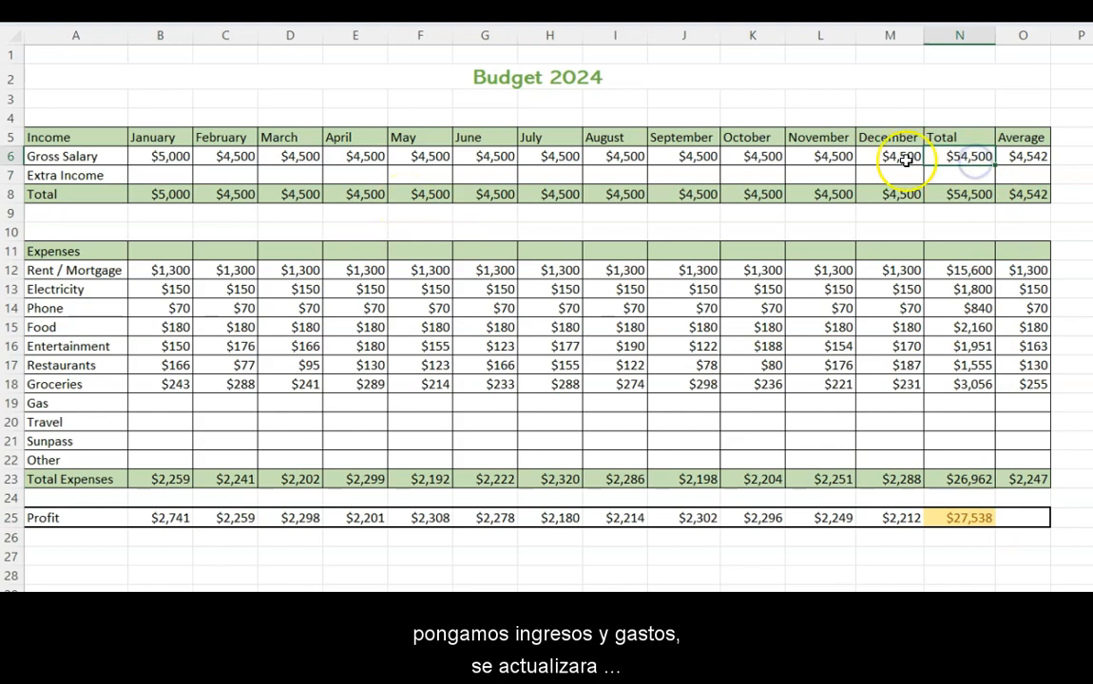